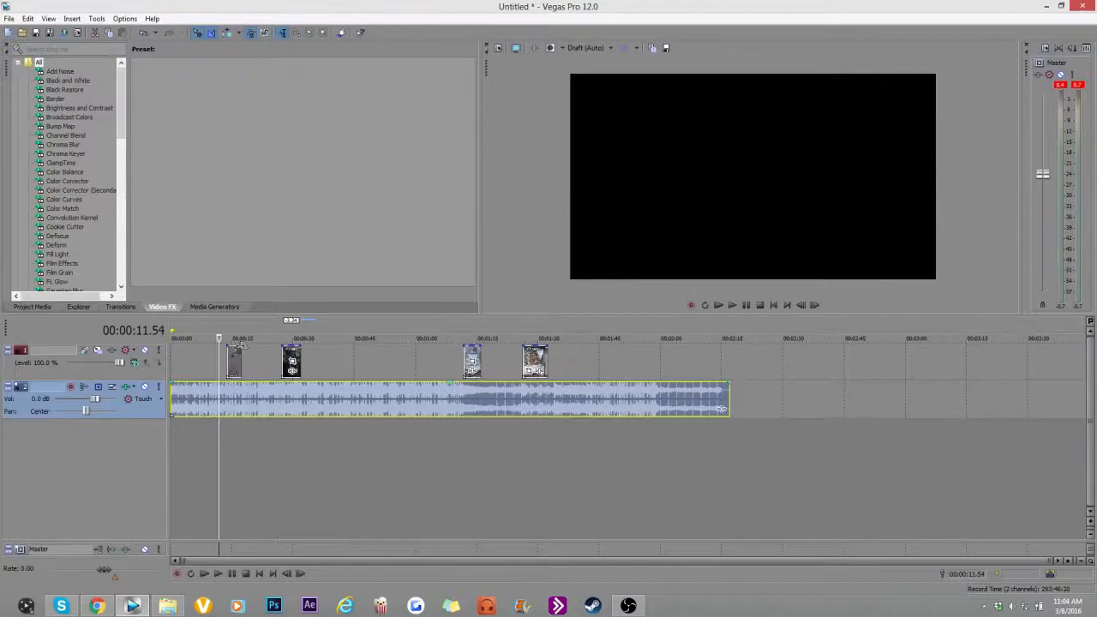
# Check the start of the first video clip against the music waveform and play the music beneath it.
pyautogui.click(232, 363)
pyautogui.click(228, 361)
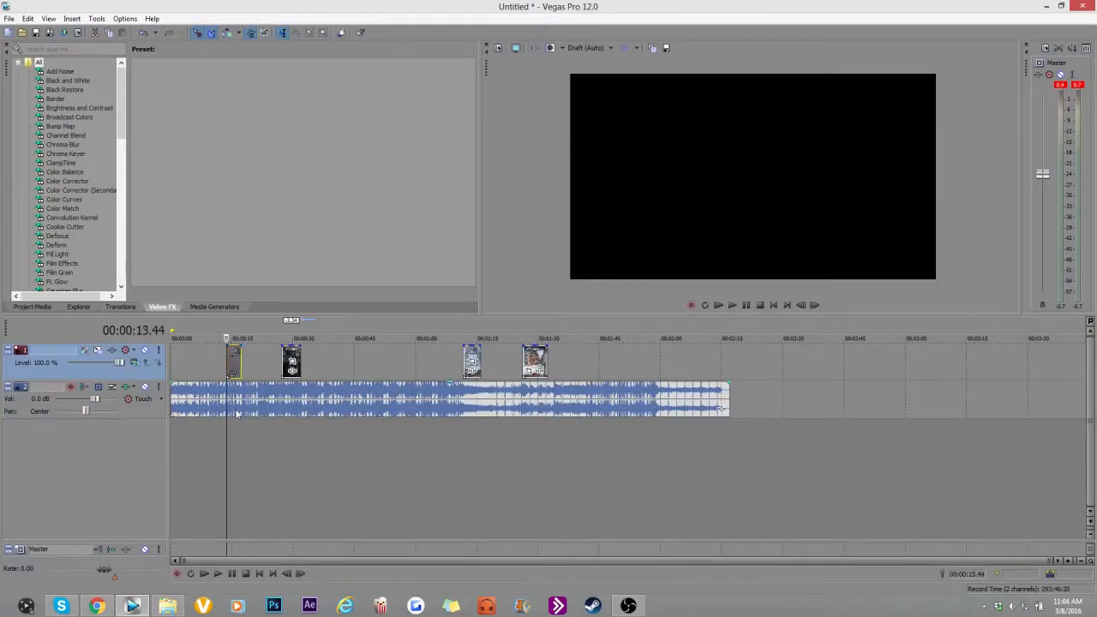
pyautogui.click(235, 405)
pyautogui.click(226, 403)
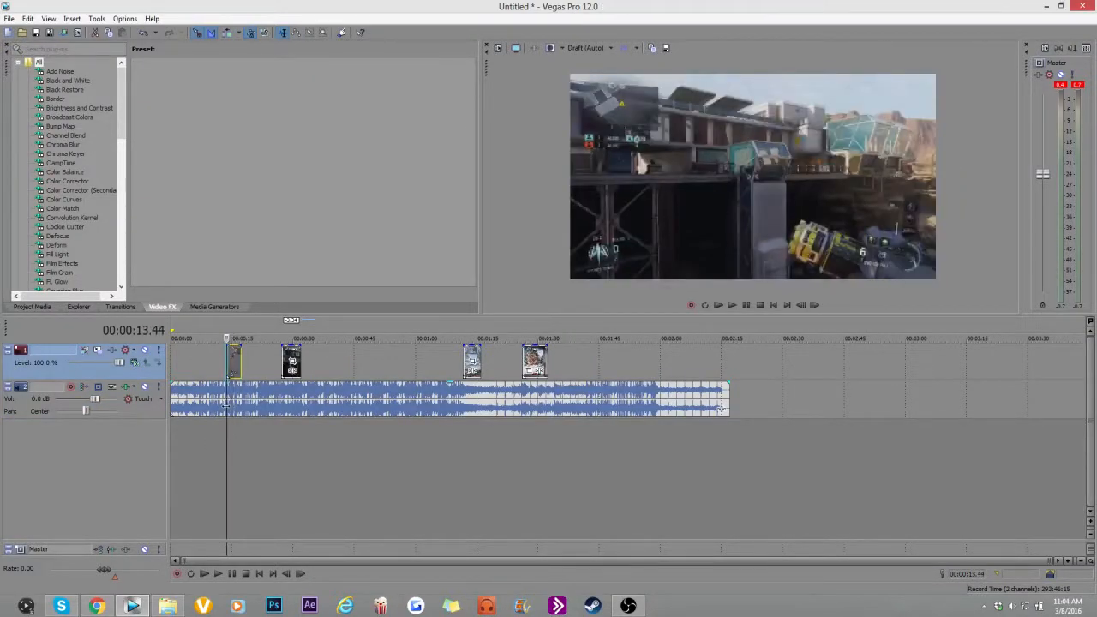
pyautogui.scroll(4, 469, 403)
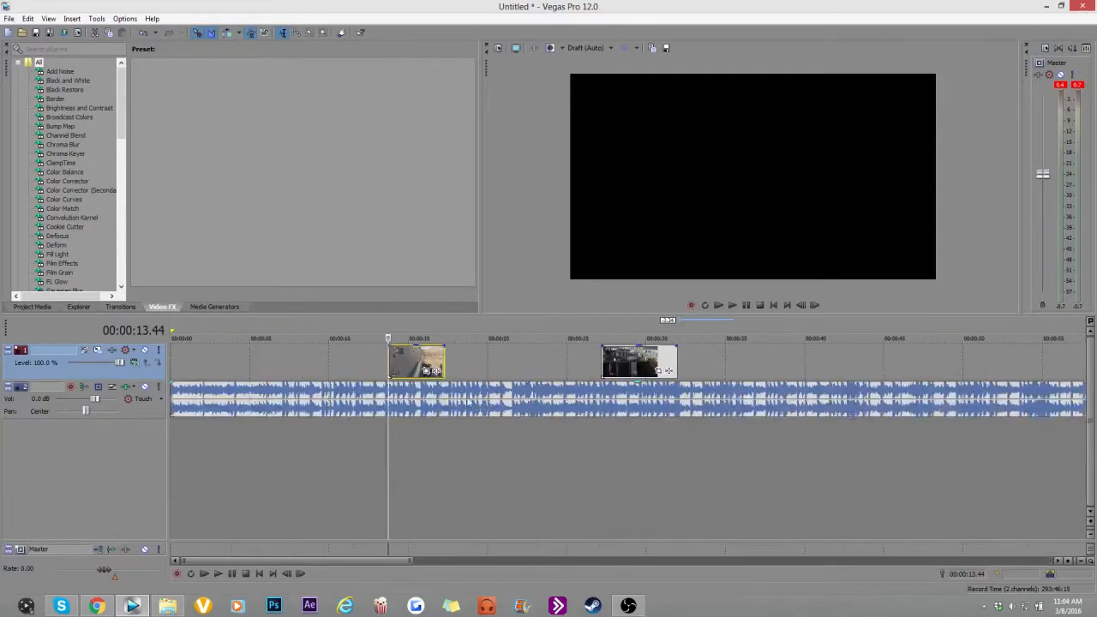
pyautogui.click(470, 401)
pyautogui.click(410, 401)
pyautogui.click(420, 403)
pyautogui.moveTo(421, 404)
pyautogui.mouseDown()
pyautogui.moveTo(387, 408)
pyautogui.moveTo(426, 407)
pyautogui.mouseUp()
pyautogui.press('space')
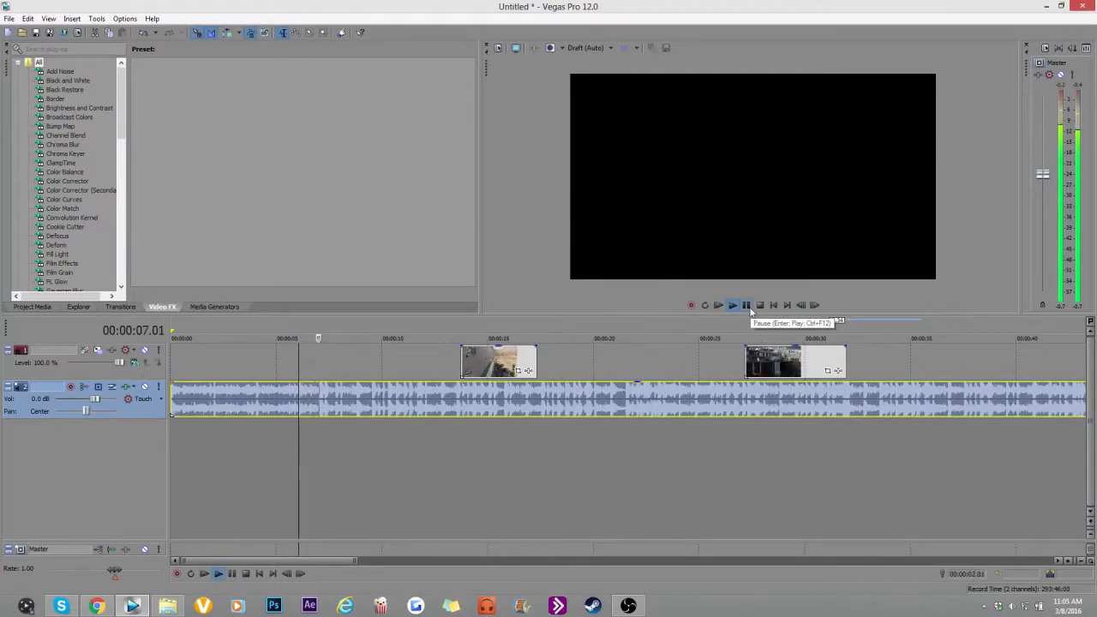
# Play the opening of the music and locate the beat at about 00:00:07.03 on its waveform.
pyautogui.press('space')
pyautogui.click(263, 393)
pyautogui.press('space')
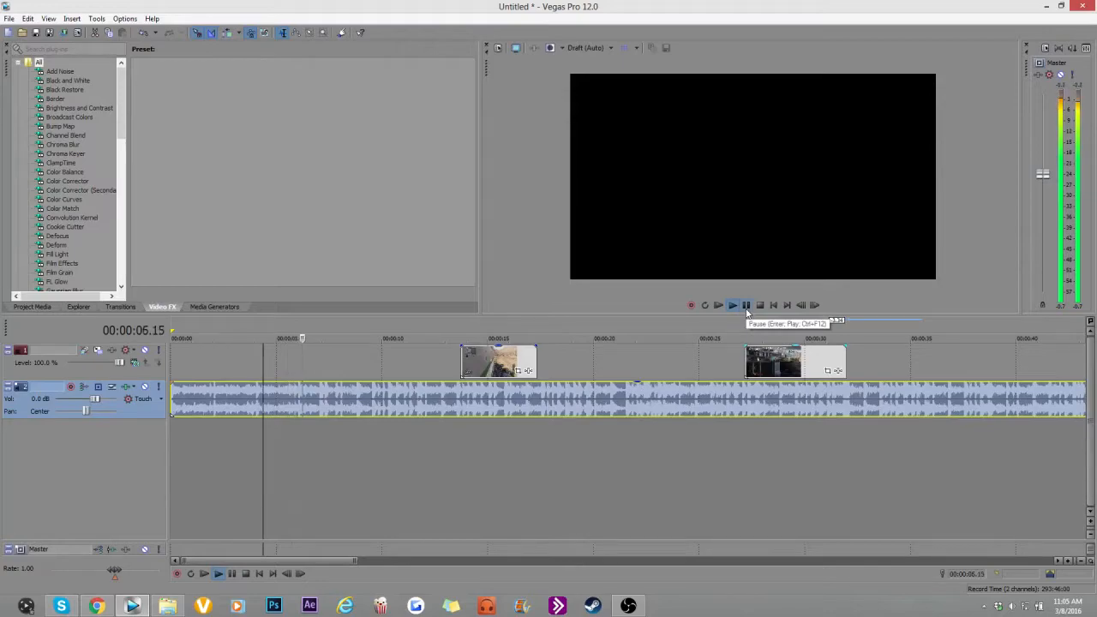
pyautogui.click(746, 310)
pyautogui.scroll(5, 375, 394)
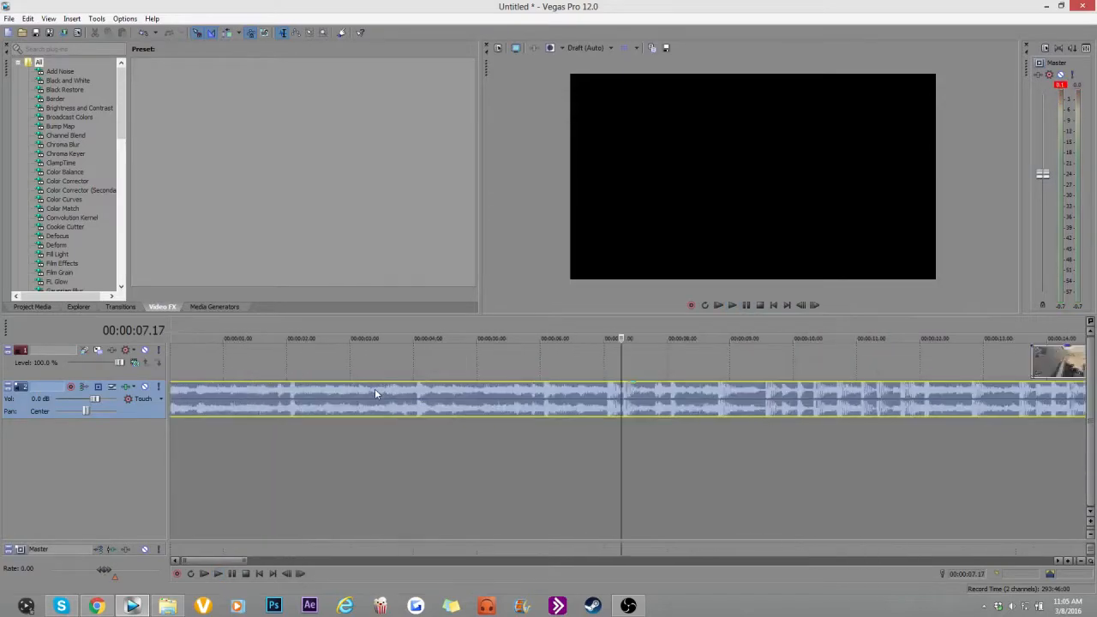
pyautogui.click(609, 401)
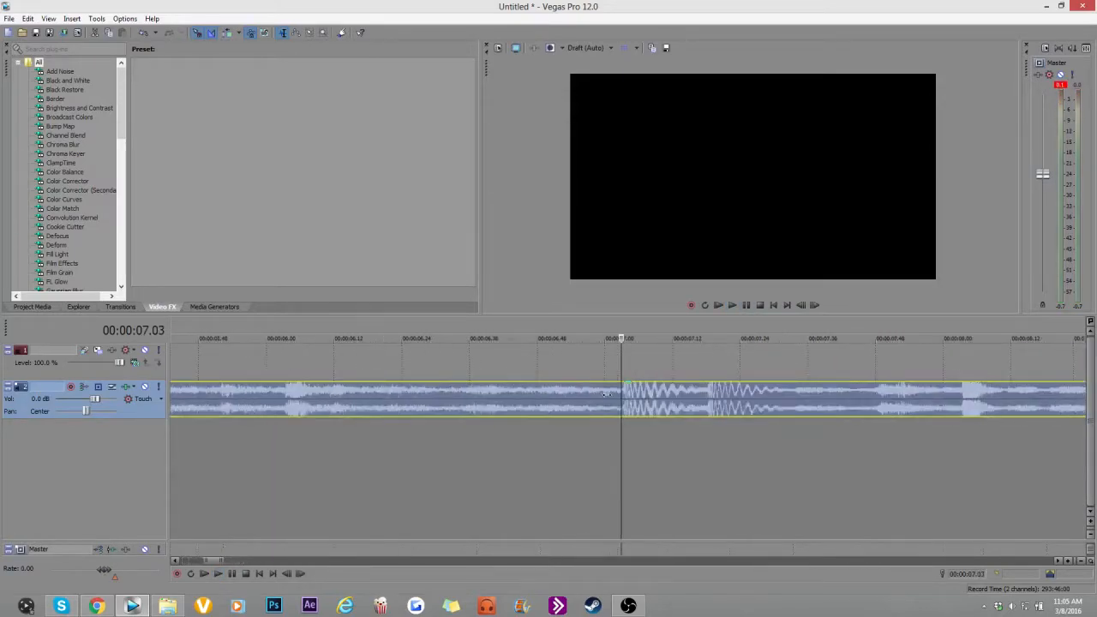
# Move the first video clip earlier on the timeline so that it starts at about 4 seconds.
pyautogui.scroll(-3, 615, 396)
pyautogui.moveTo(803, 367); pyautogui.dragTo(413, 367)
pyautogui.moveTo(483, 369); pyautogui.dragTo(459, 378)
pyautogui.scroll(-1, 435, 376)
# Play the first clip with the music from around its start to check how they sync.
pyautogui.click(312, 355)
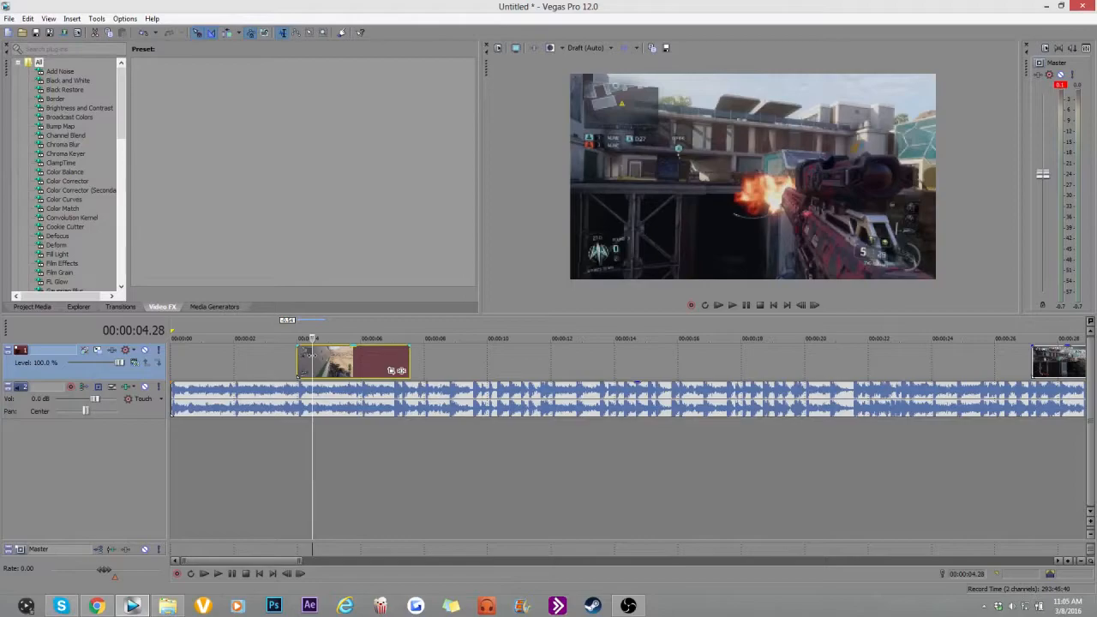
pyautogui.press('space')
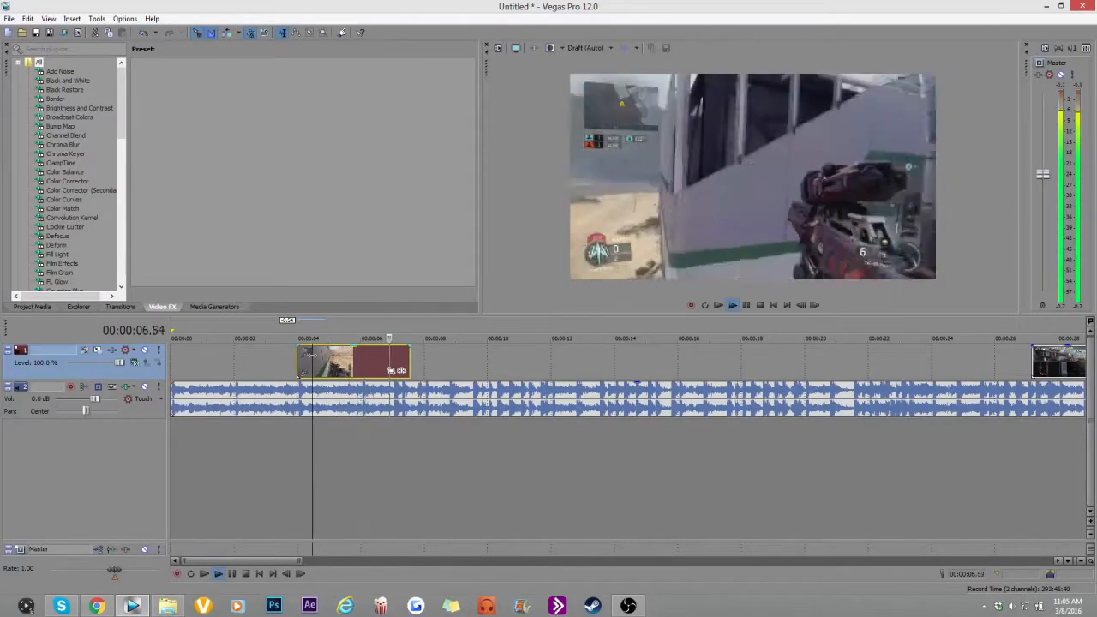
pyautogui.press('space')
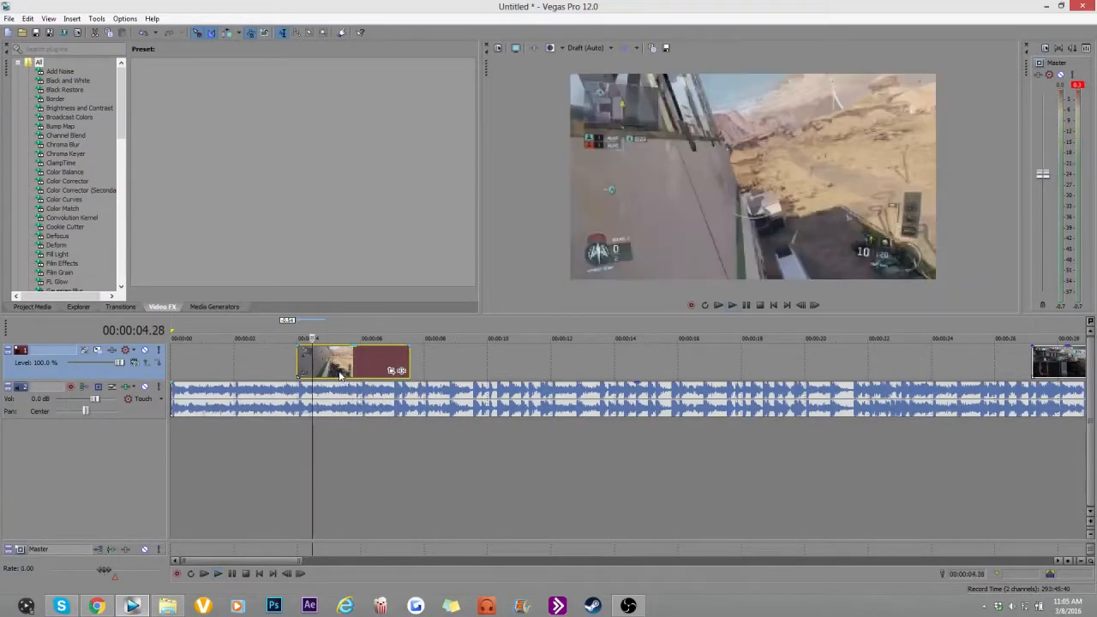
pyautogui.scroll(-2, 340, 375)
pyautogui.click(233, 365)
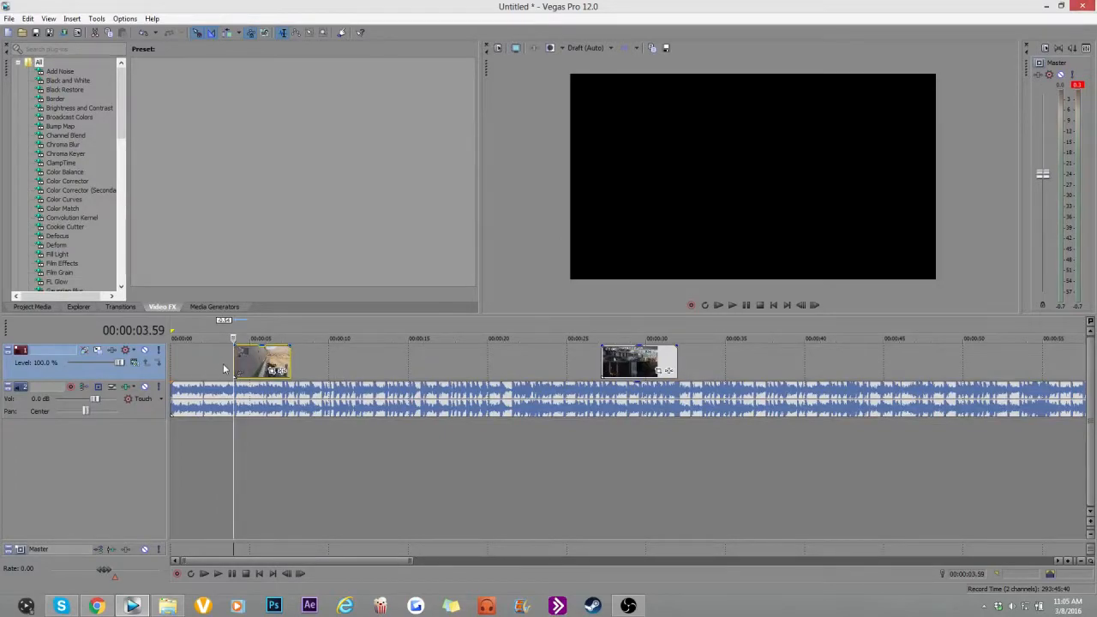
pyautogui.press('space')
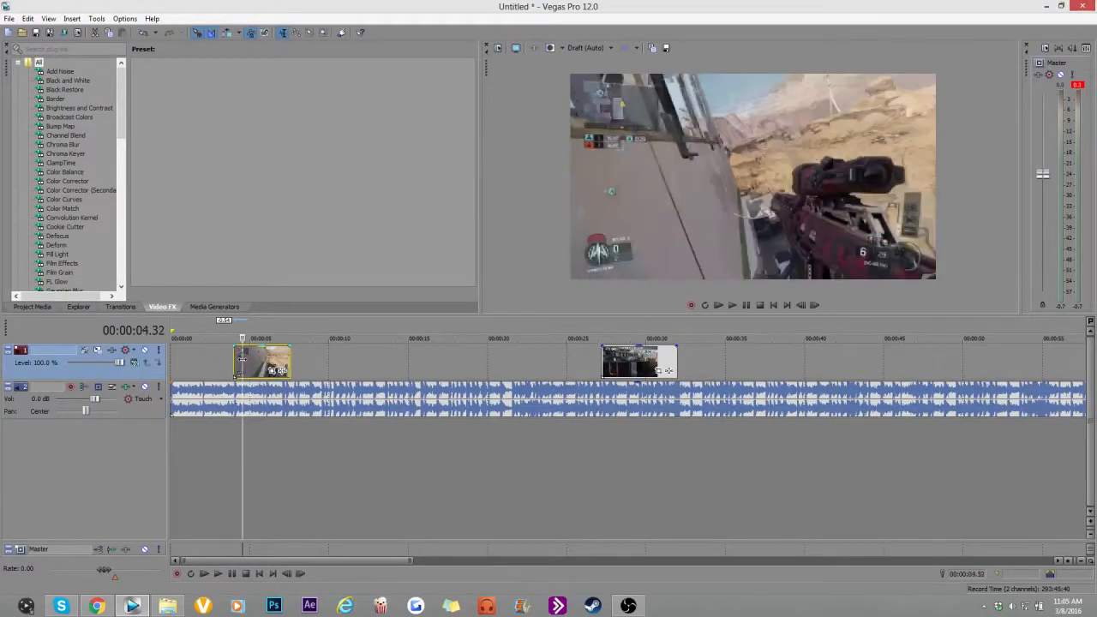
pyautogui.press('space')
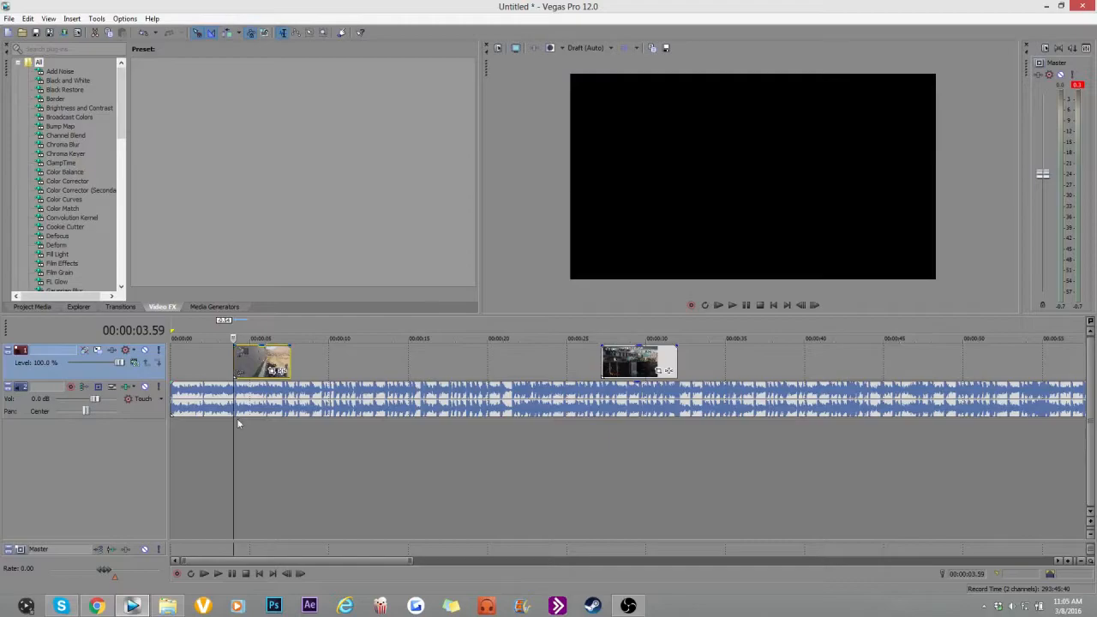
pyautogui.click(222, 403)
pyautogui.press('space')
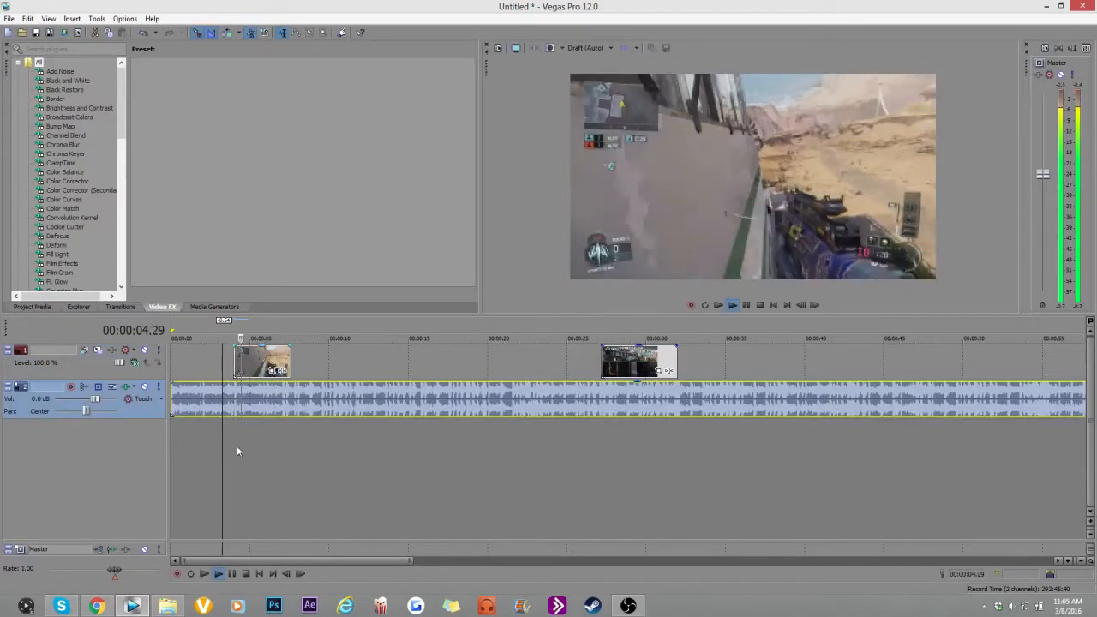
# Move the second video clip directly against the end of the first clip.
pyautogui.press('space')
pyautogui.moveTo(639, 362); pyautogui.dragTo(328, 362)
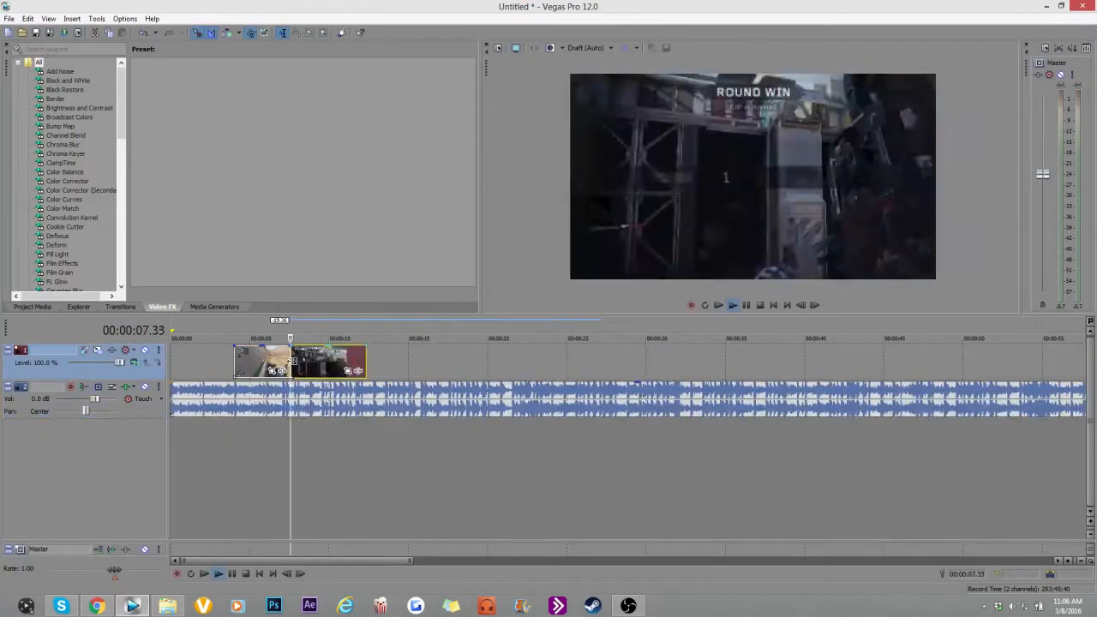
pyautogui.press('space')
# Examine the frames on both sides of the cut between the first and second clips.
pyautogui.click(276, 361)
pyautogui.click(282, 362)
pyautogui.click(286, 363)
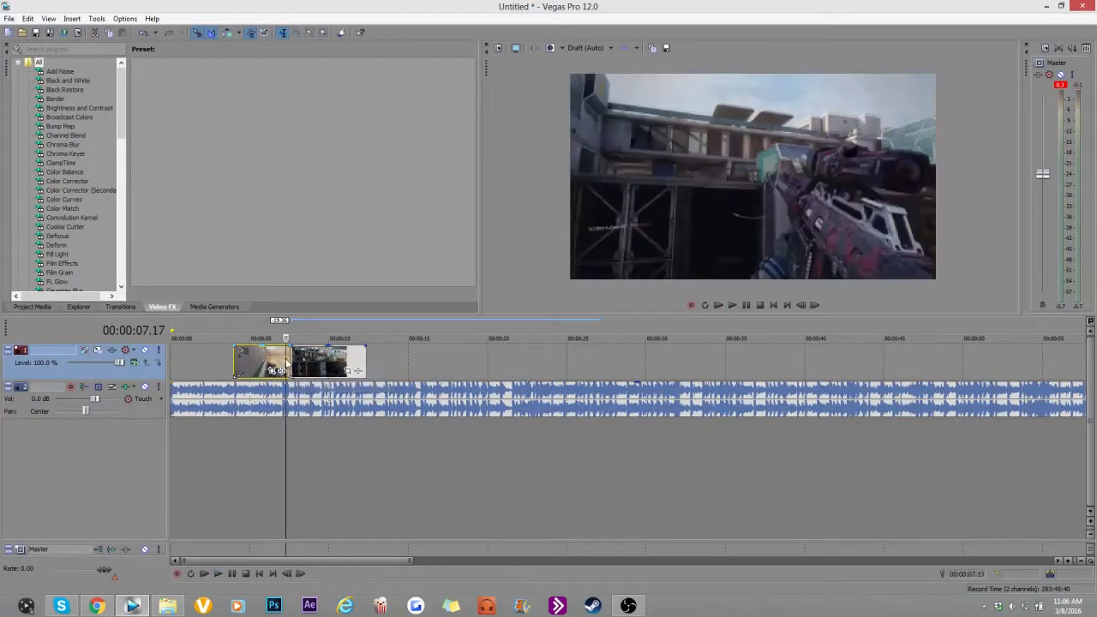
pyautogui.click(291, 359)
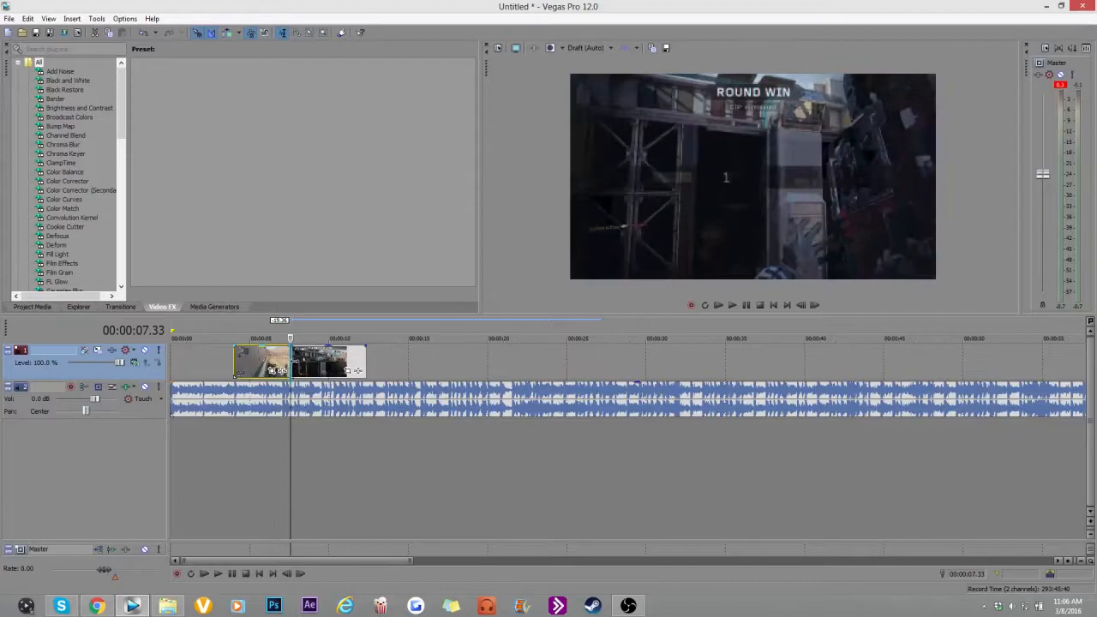
pyautogui.click(295, 362)
pyautogui.click(297, 362)
pyautogui.click(291, 364)
pyautogui.click(286, 364)
pyautogui.click(290, 365)
pyautogui.click(297, 365)
pyautogui.click(297, 366)
pyautogui.click(294, 367)
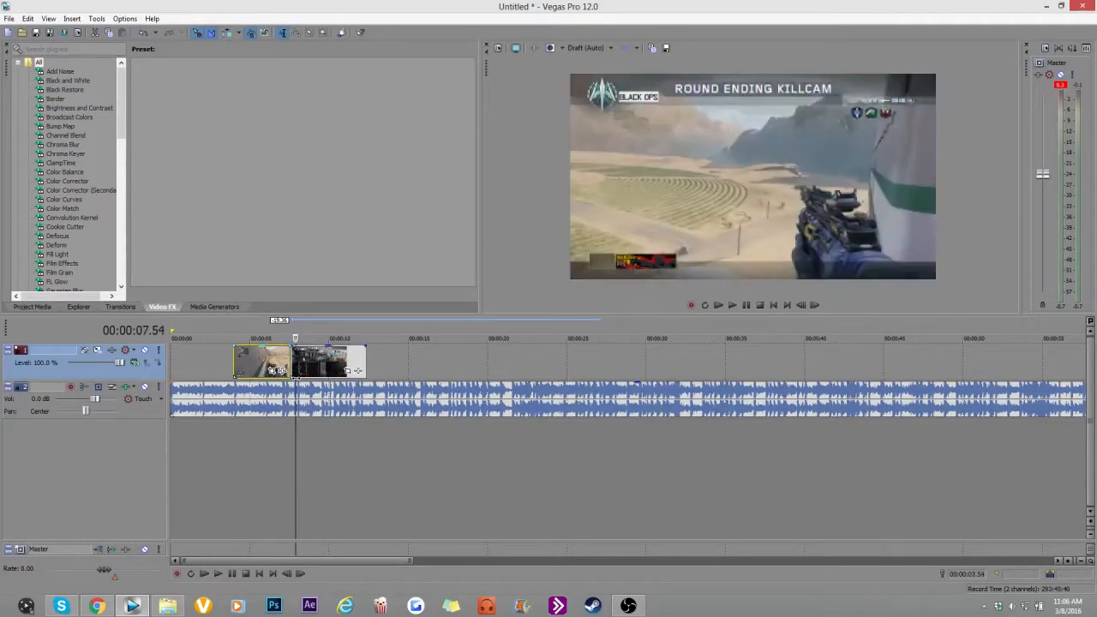
# Check the music beats beneath the first clip and its cut to the second clip.
pyautogui.click(277, 396)
pyautogui.click(277, 396)
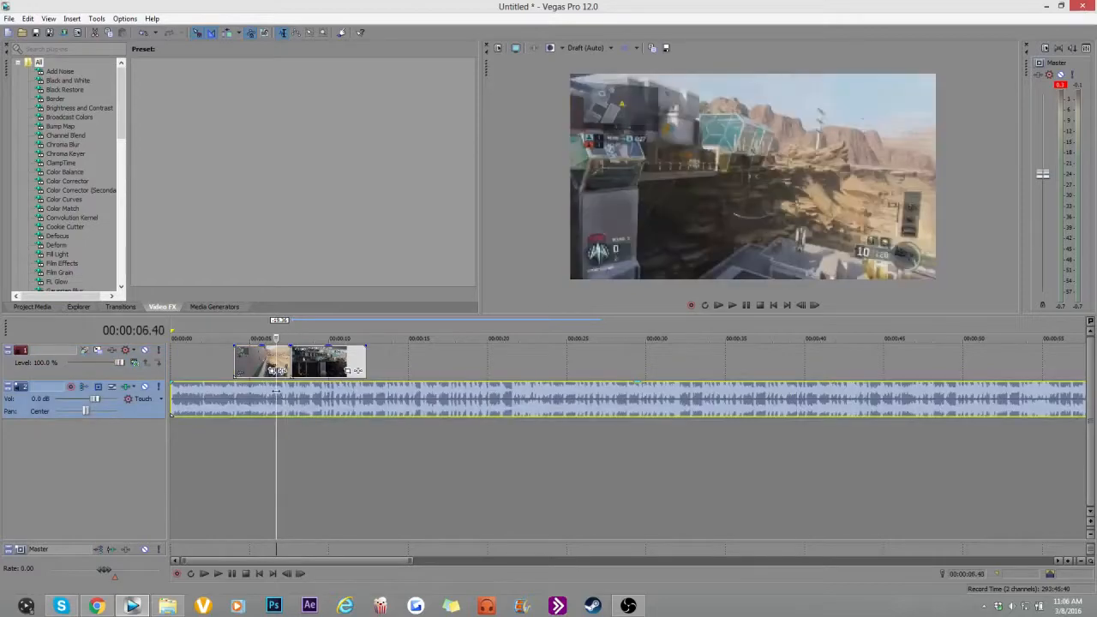
pyautogui.click(290, 392)
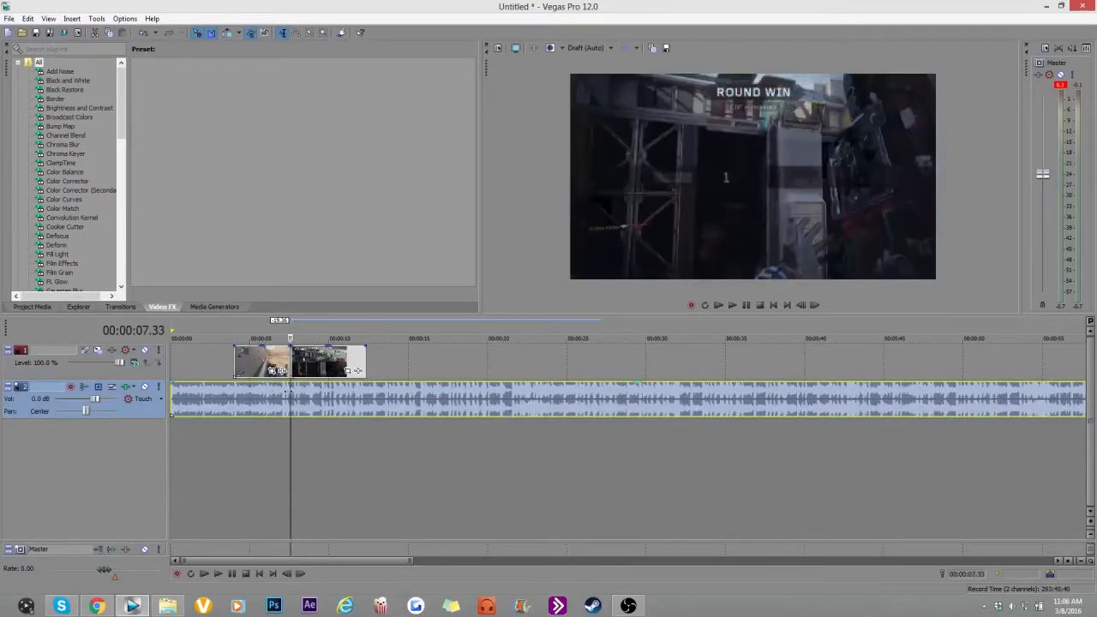
pyautogui.moveTo(290, 391); pyautogui.dragTo(247, 391)
pyautogui.press('space')
pyautogui.press('space')
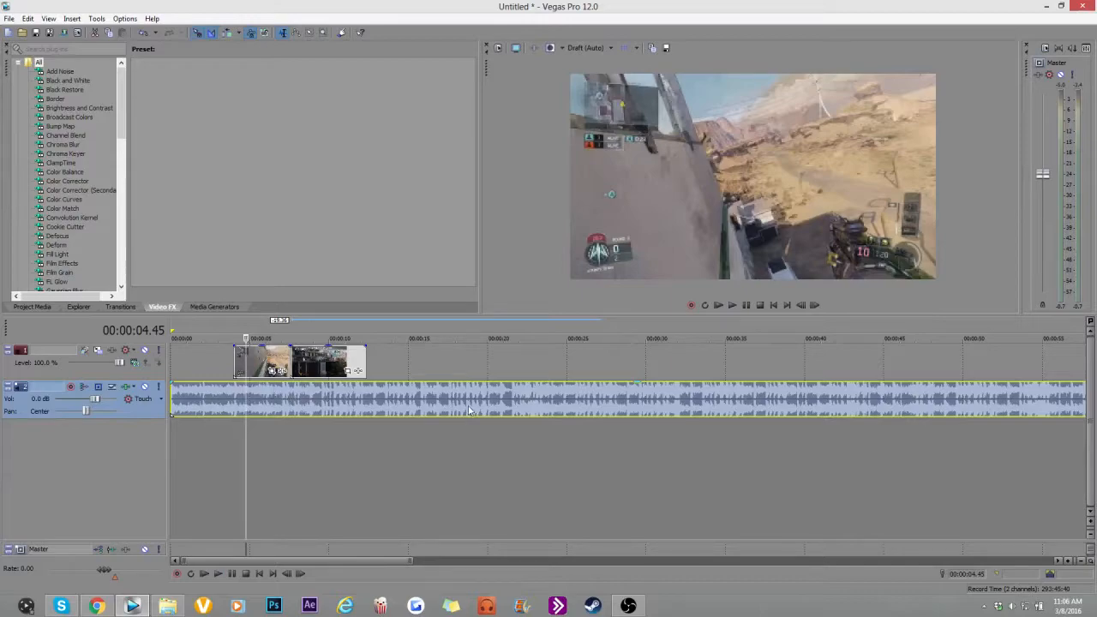
pyautogui.click(279, 401)
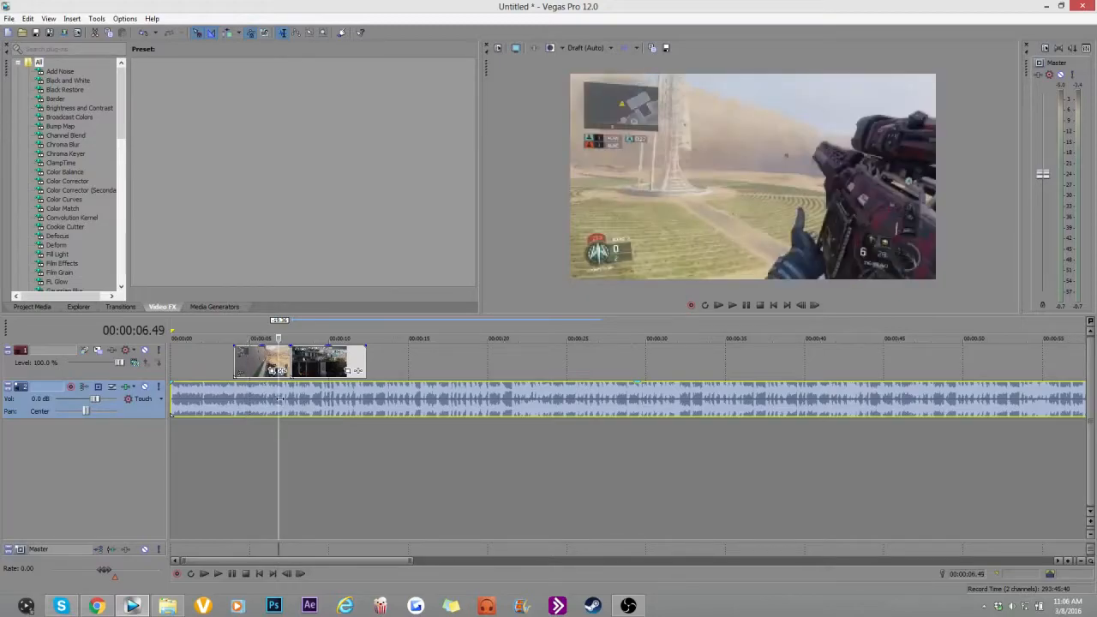
pyautogui.click(291, 396)
pyautogui.click(300, 397)
pyautogui.click(282, 402)
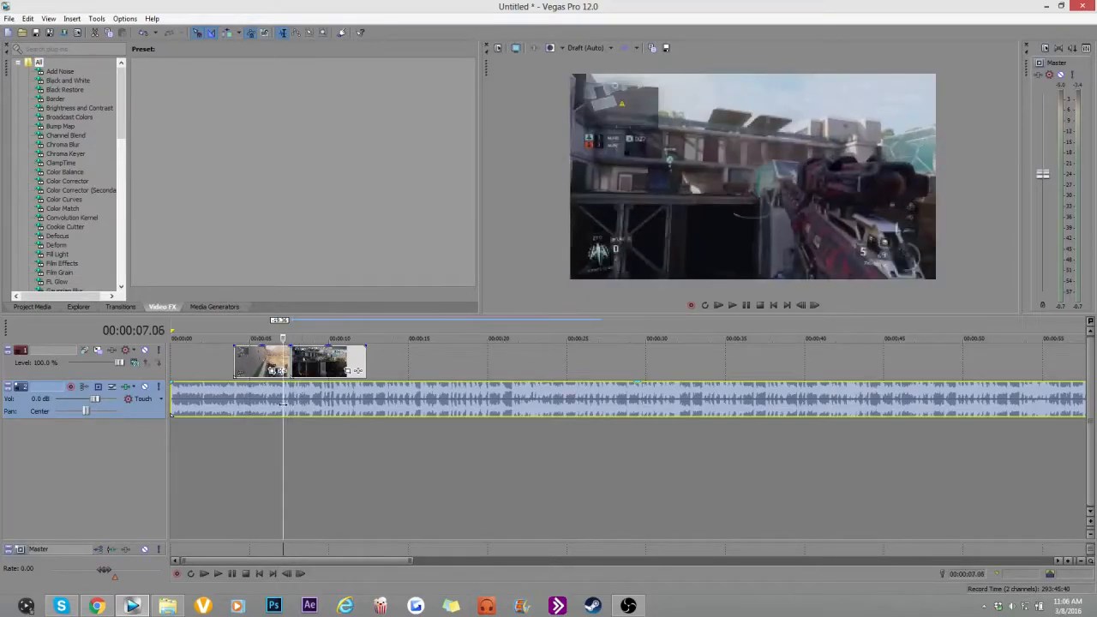
pyautogui.click(276, 402)
pyautogui.click(273, 403)
# Play from about 6 seconds and drop timeline markers on the music beats under the second clip.
pyautogui.click(269, 410)
pyautogui.press('space')
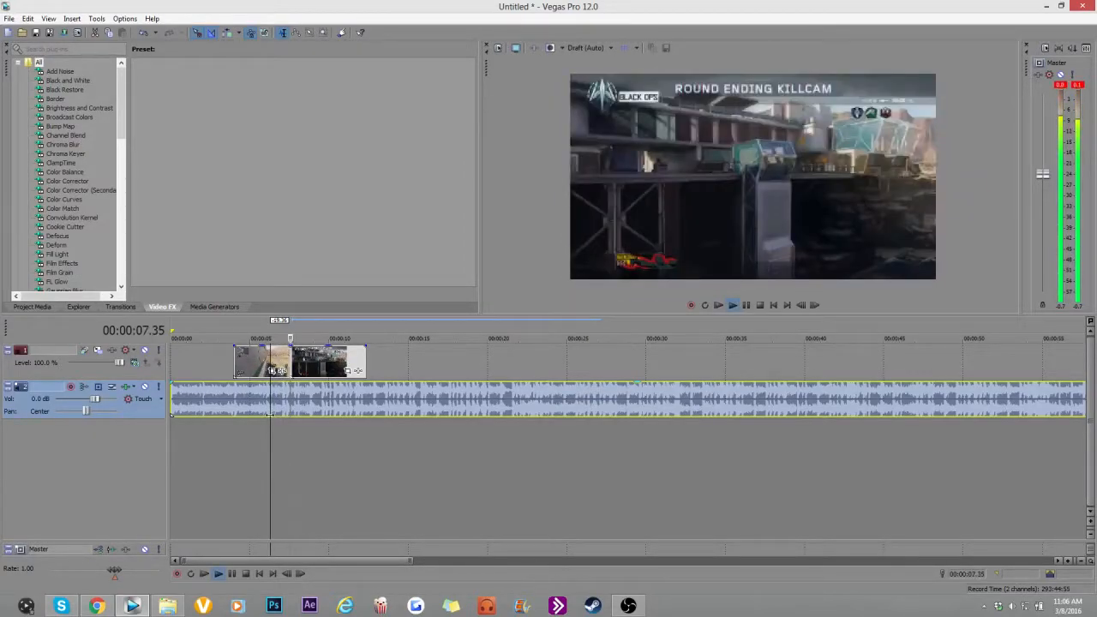
pyautogui.press('m')
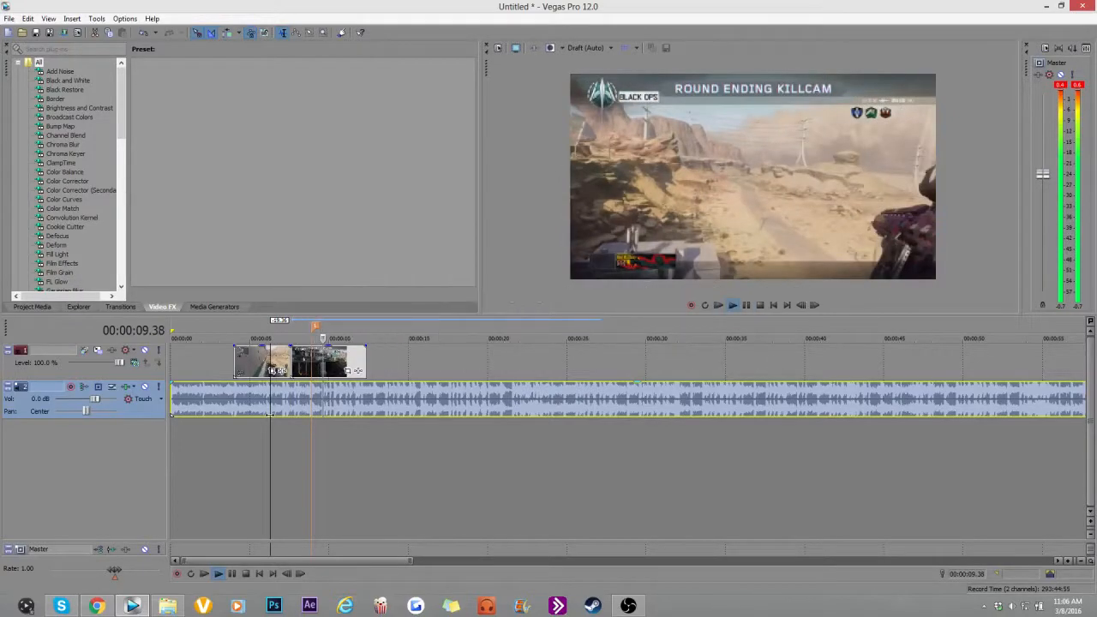
pyautogui.press('m')
pyautogui.press('m')
pyautogui.press('m')
pyautogui.press('m')
pyautogui.press('space')
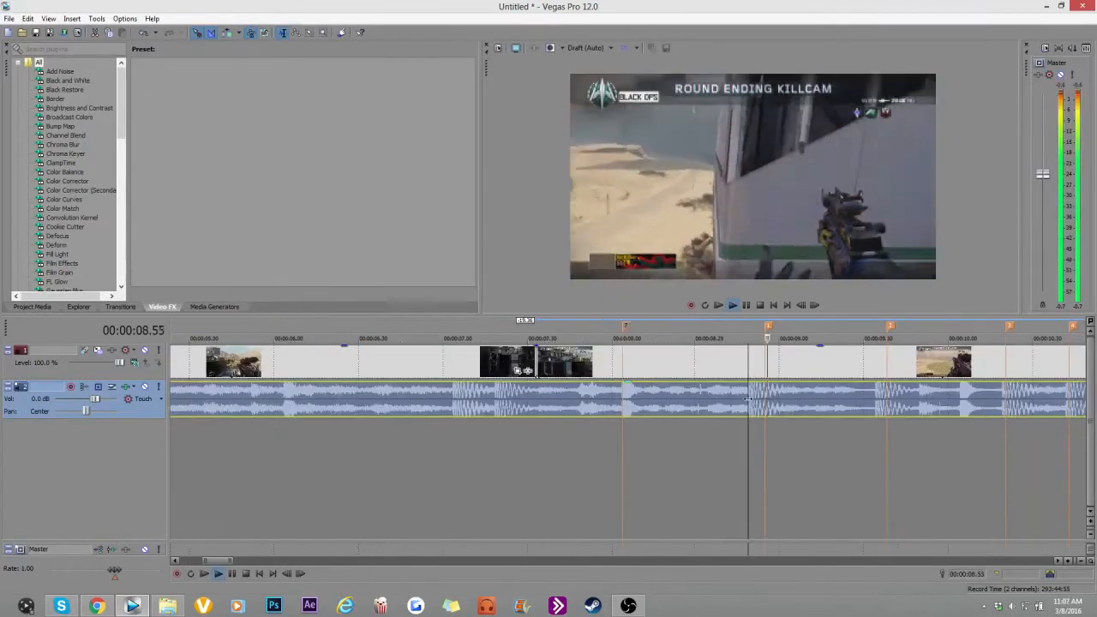
# Align marker 1 with the start of its beat on the waveform at about 00:00:08.49.
pyautogui.scroll(4, 689, 353)
pyautogui.press('space')
pyautogui.moveTo(545, 329); pyautogui.dragTo(478, 327)
pyautogui.scroll(-5, 549, 385)
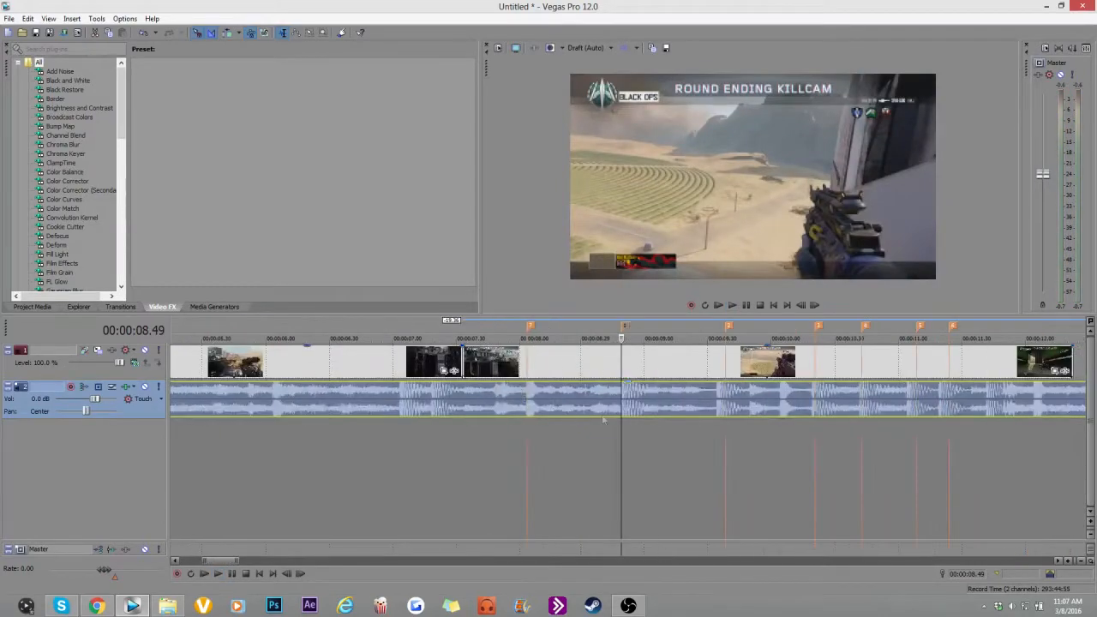
# Align marker 2 with the start of its beat at 00:00:09.34.
pyautogui.click(719, 402)
pyautogui.scroll(4, 715, 401)
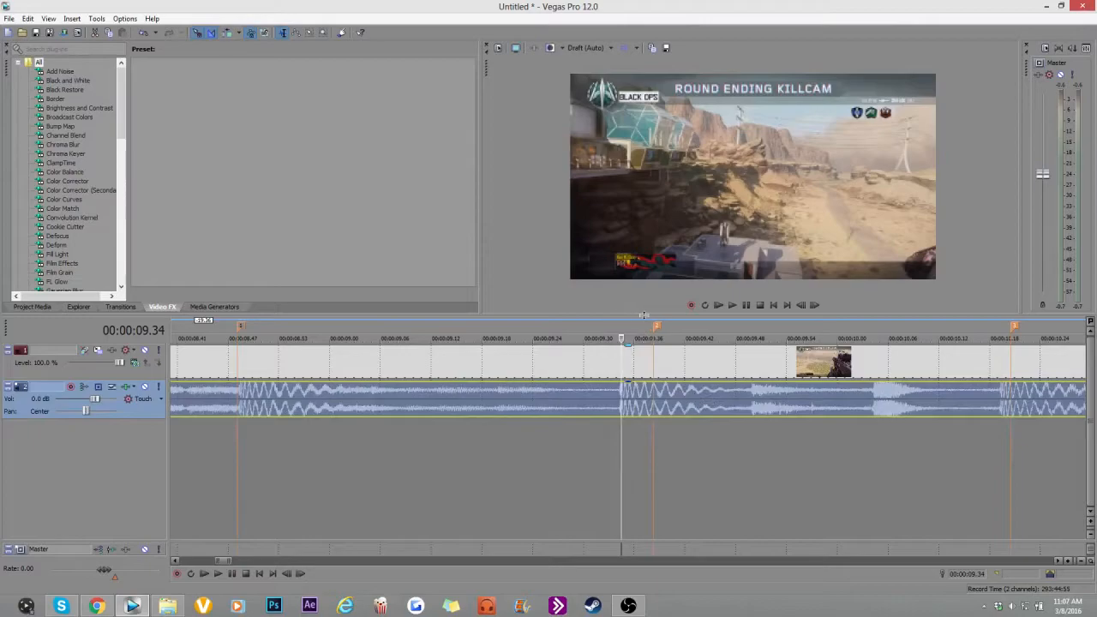
pyautogui.moveTo(656, 326); pyautogui.dragTo(627, 329)
pyautogui.scroll(-2, 858, 403)
# Align marker 3 with the start of its beat at 00:00:10.19.
pyautogui.click(880, 399)
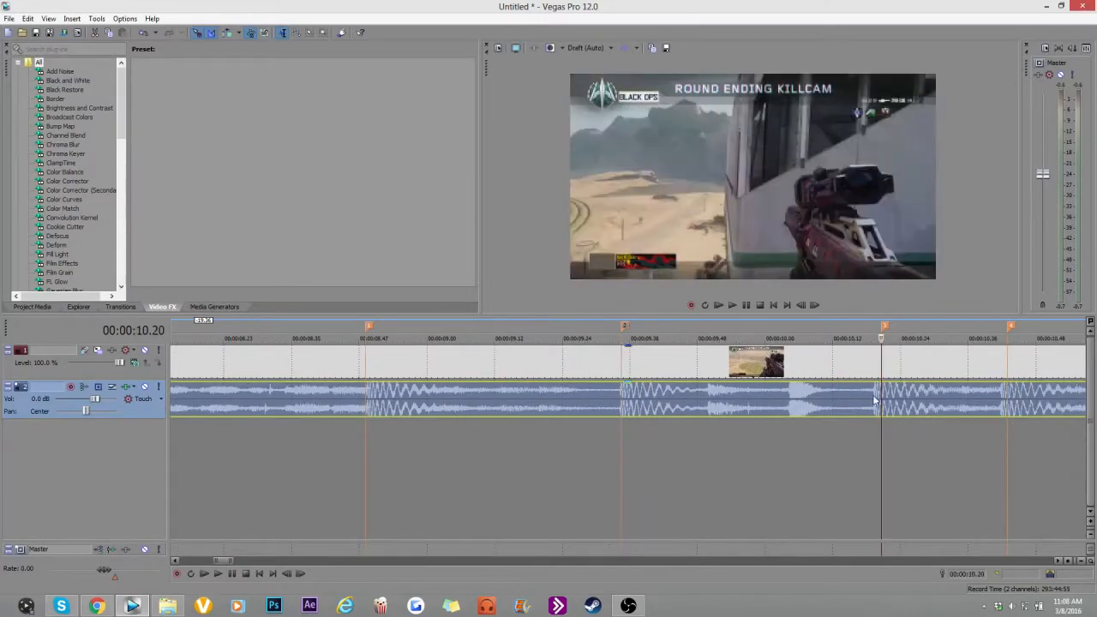
pyautogui.scroll(5, 880, 399)
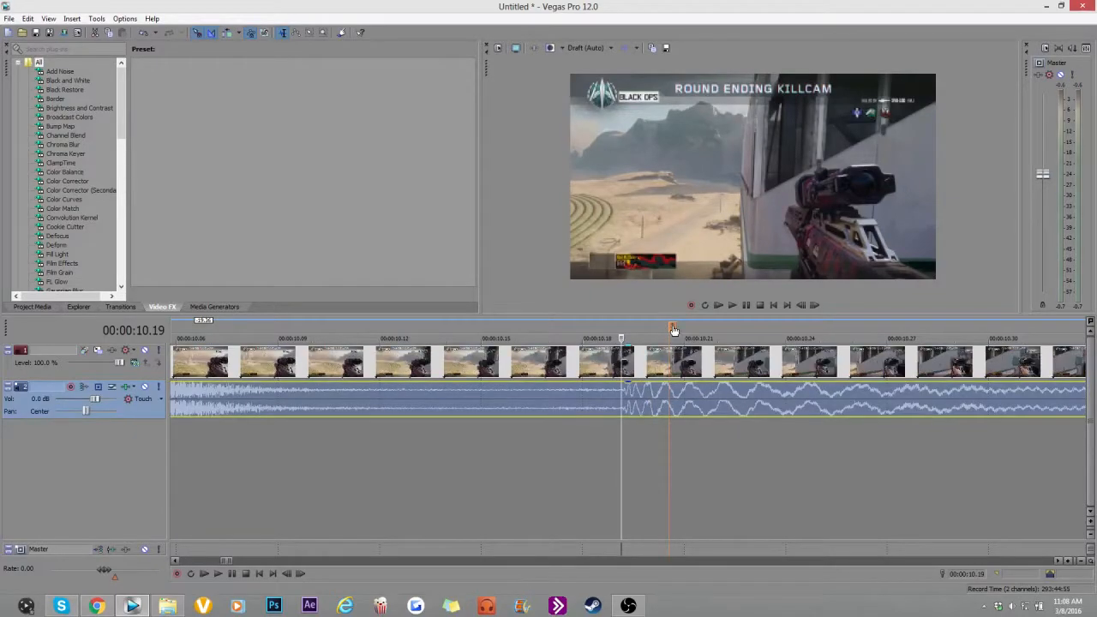
pyautogui.scroll(-4, 629, 388)
pyautogui.scroll(-1, 628, 387)
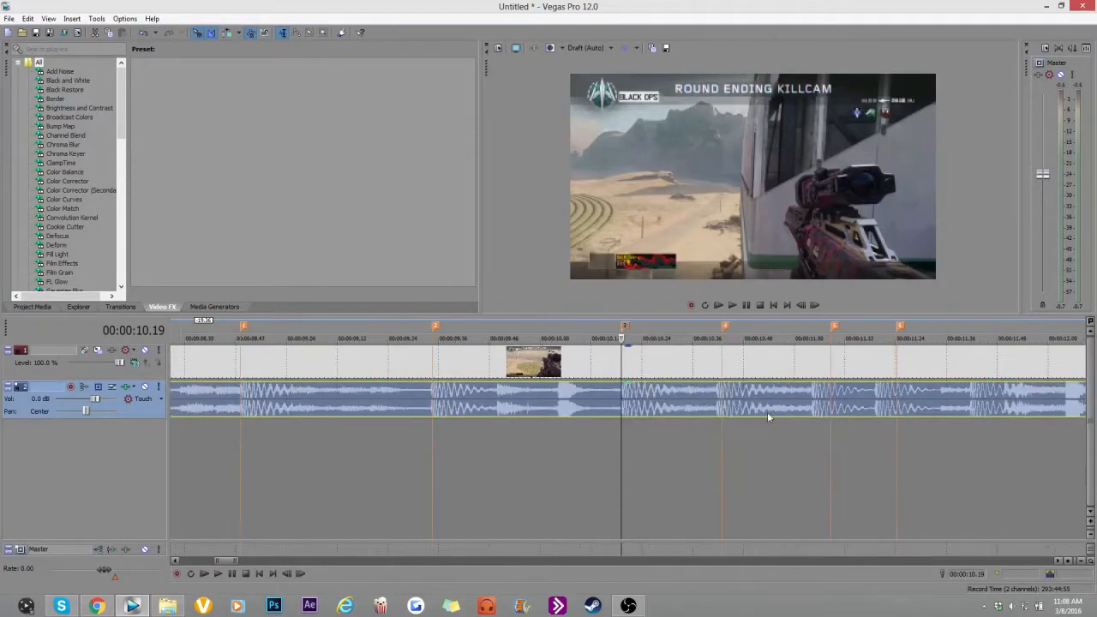
# Align the remaining markers with their beats, beginning with marker 4 at about 00:00:10.41.
pyautogui.click(719, 388)
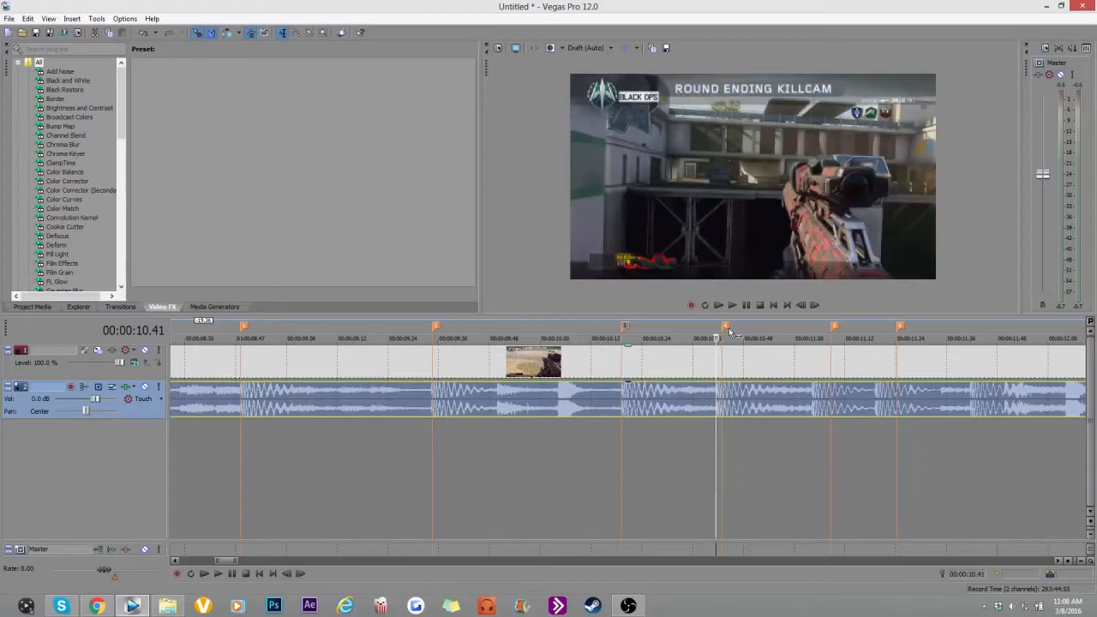
pyautogui.click(811, 395)
pyautogui.click(815, 395)
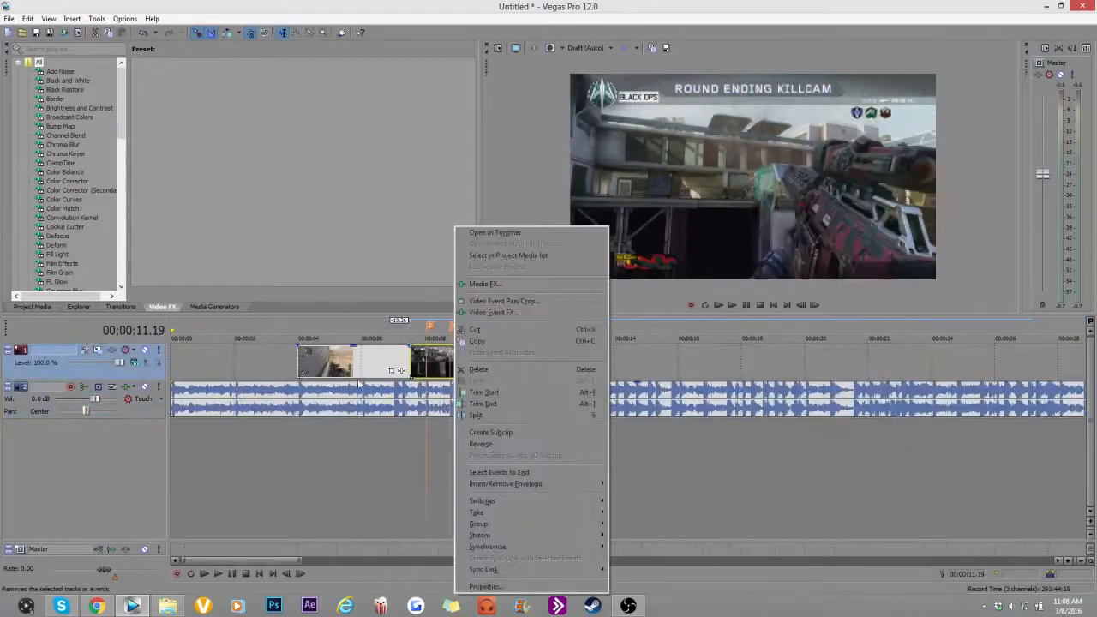
# Insert a Velocity envelope on the second gameplay clip.
pyautogui.click(444, 369)
pyautogui.click(467, 360)
pyautogui.click(483, 368)
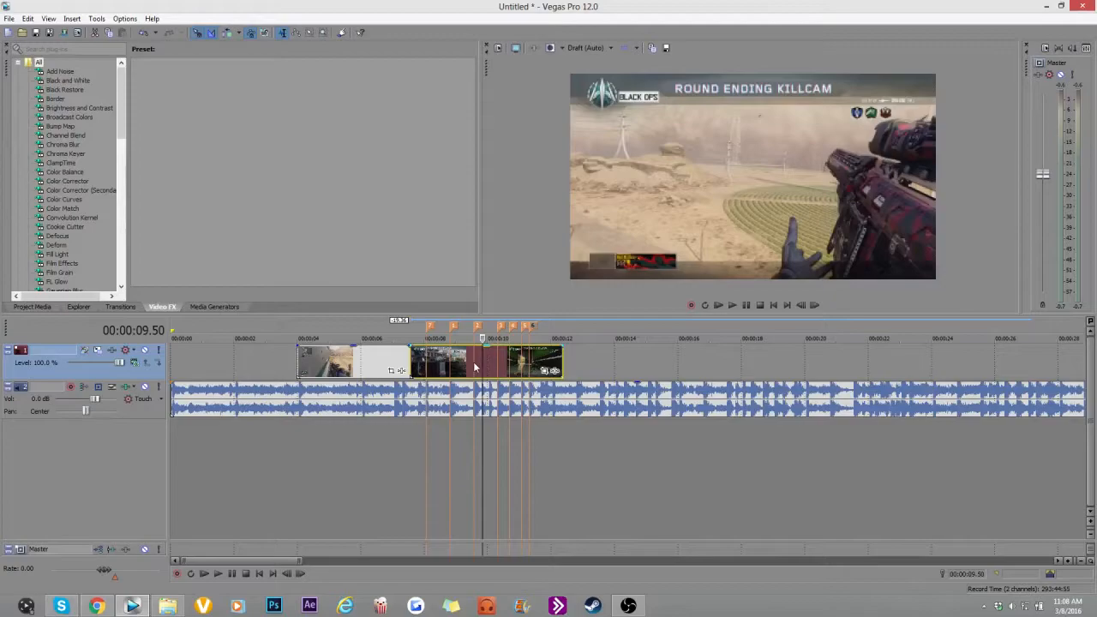
pyautogui.rightClick(474, 367)
pyautogui.rightClick(461, 376)
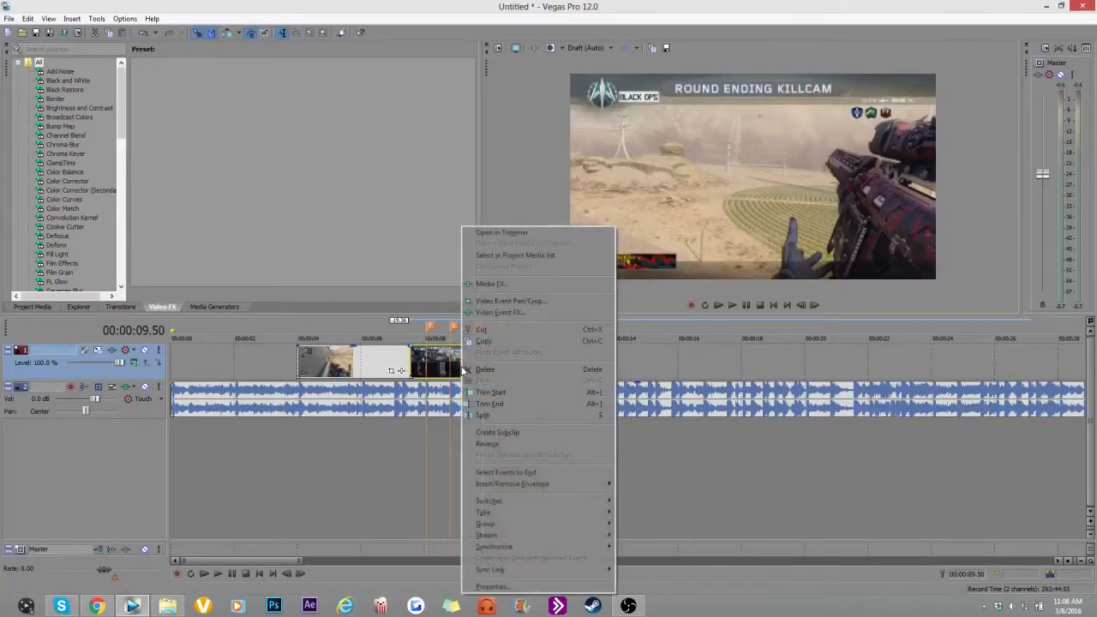
pyautogui.moveTo(519, 488)
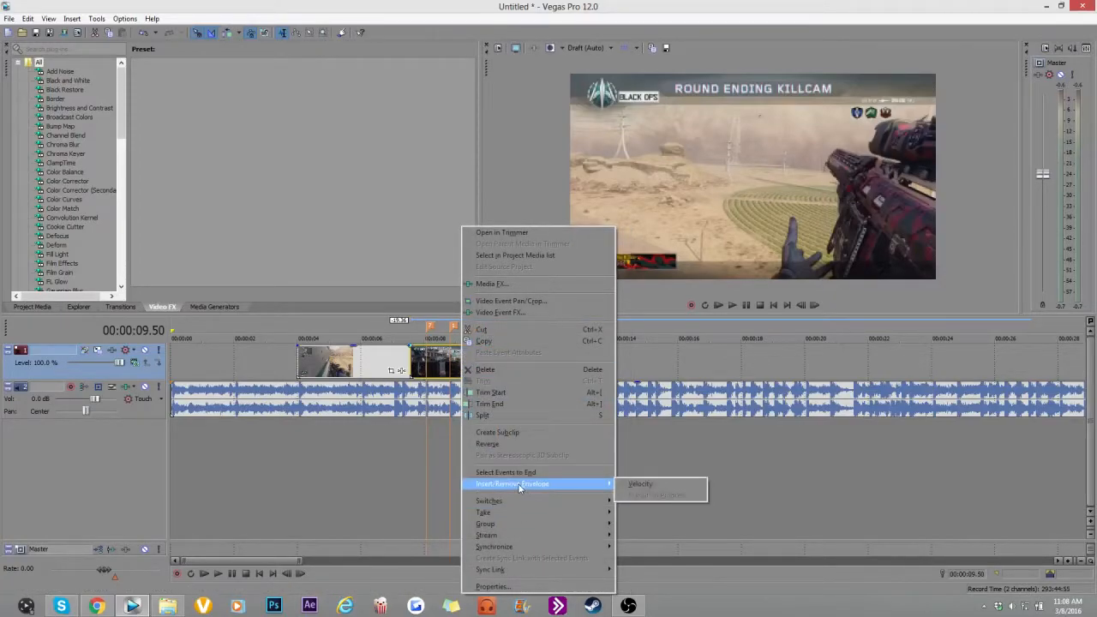
pyautogui.click(639, 485)
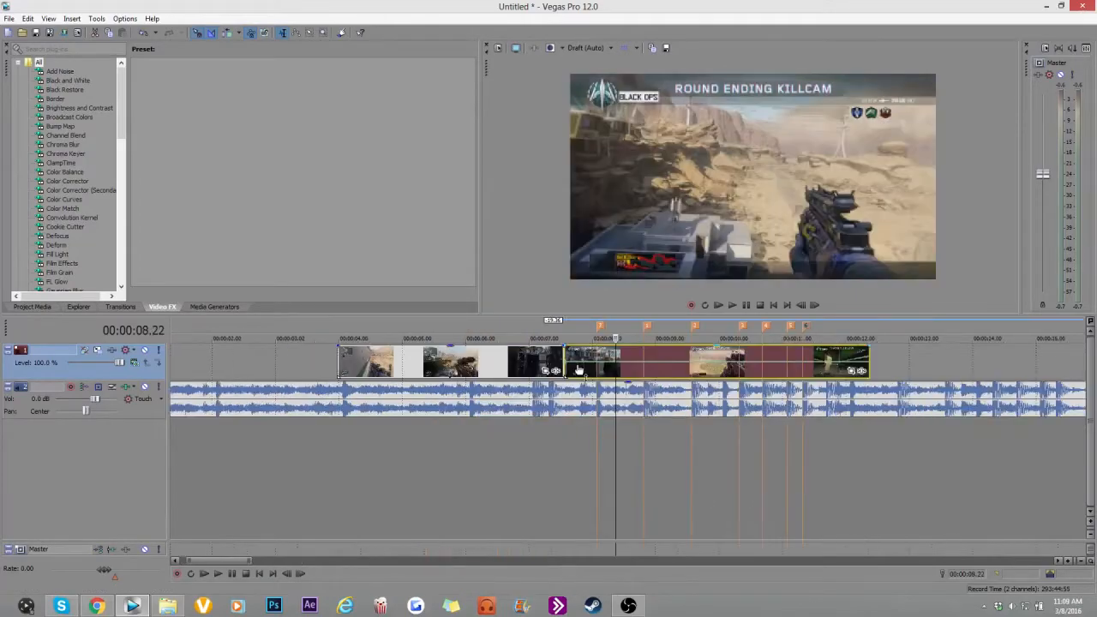
# Raise the second clip's velocity envelope at 00:00:08.27 to about 293%.
pyautogui.scroll(-2, 553, 368)
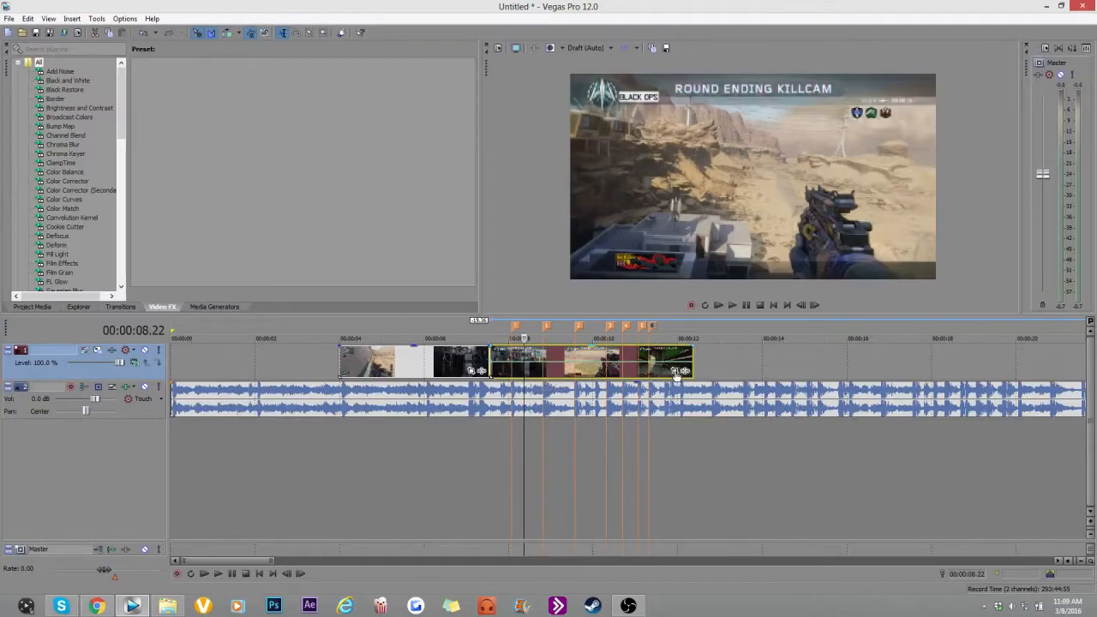
pyautogui.click(528, 367)
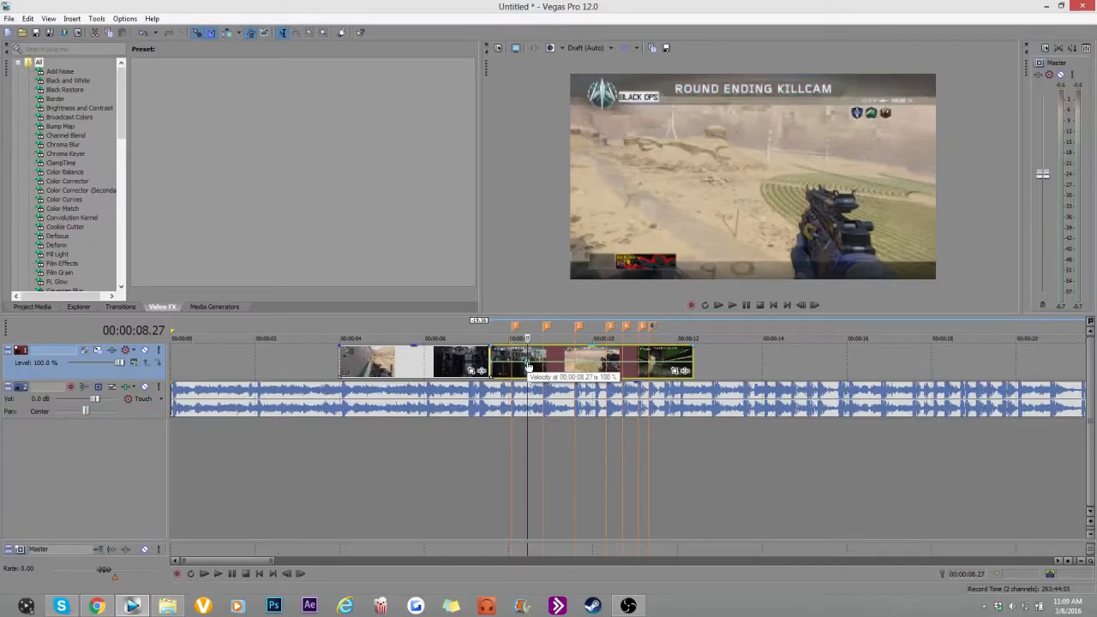
pyautogui.rightClick(528, 367)
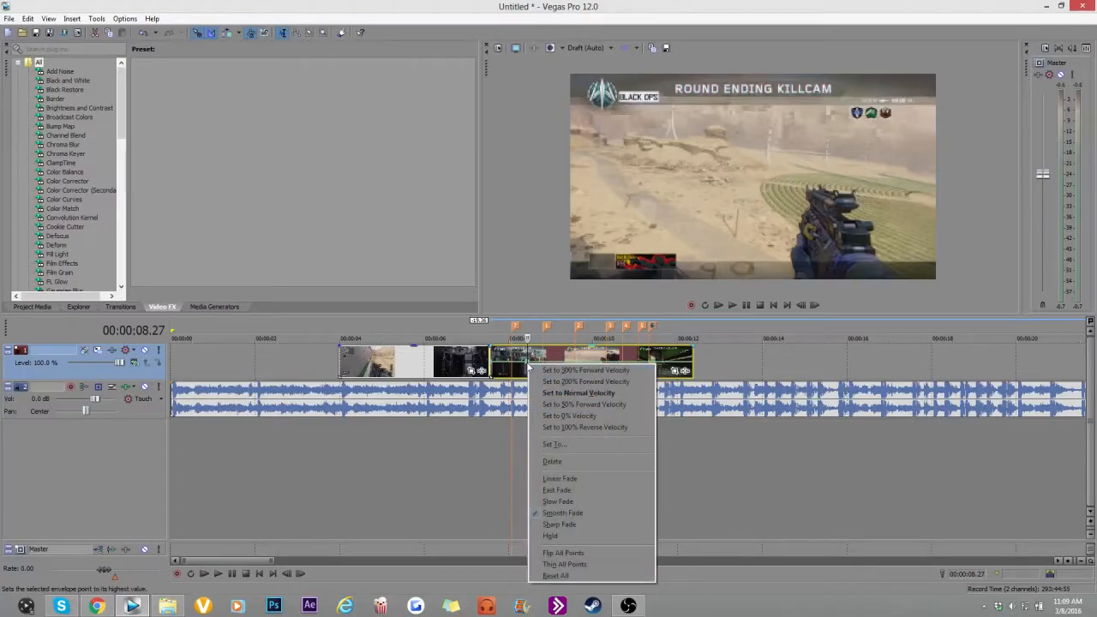
pyautogui.click(528, 363)
pyautogui.moveTo(528, 366); pyautogui.dragTo(531, 348)
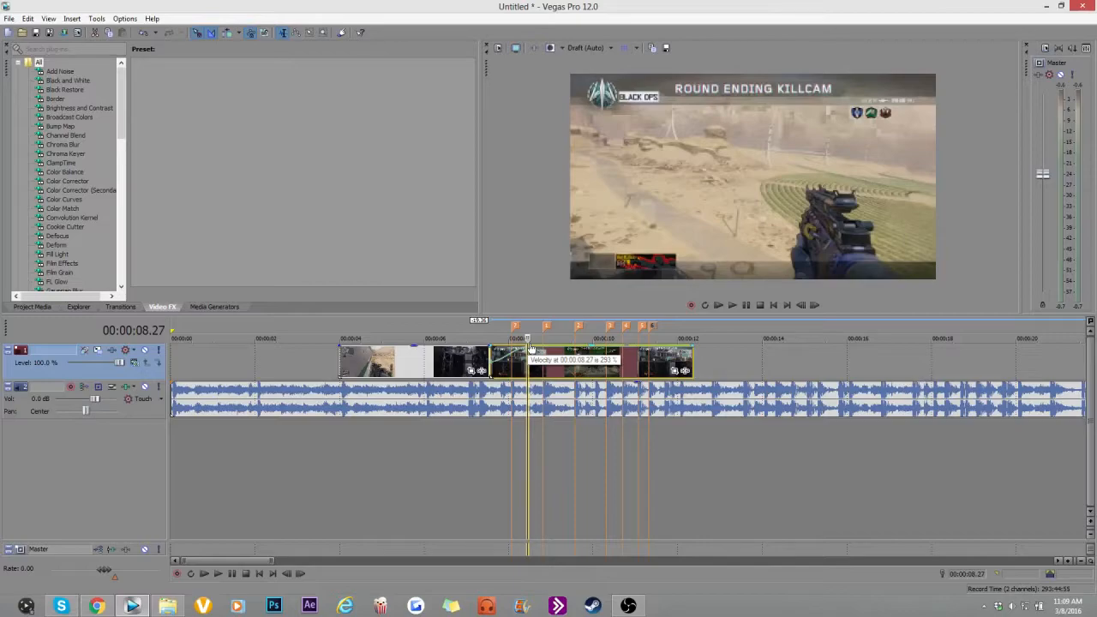
pyautogui.moveTo(531, 348); pyautogui.dragTo(530, 347)
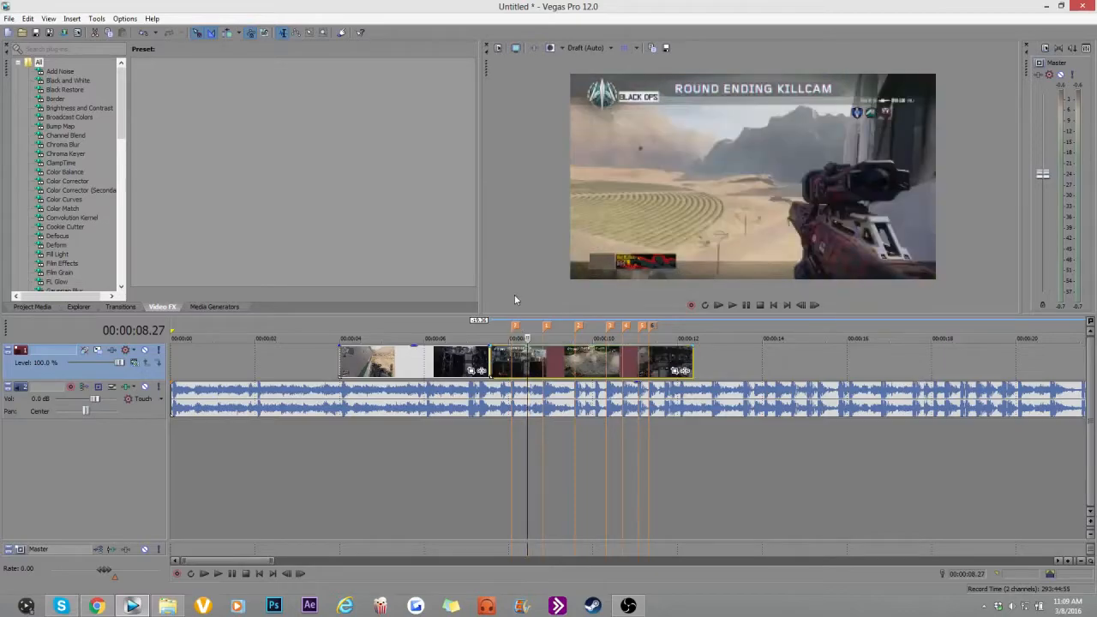
# Add velocity points at the 00:00:08.04 and 00:00:08.49 markers and set the point midway between them to normal velocity.
pyautogui.click(543, 353)
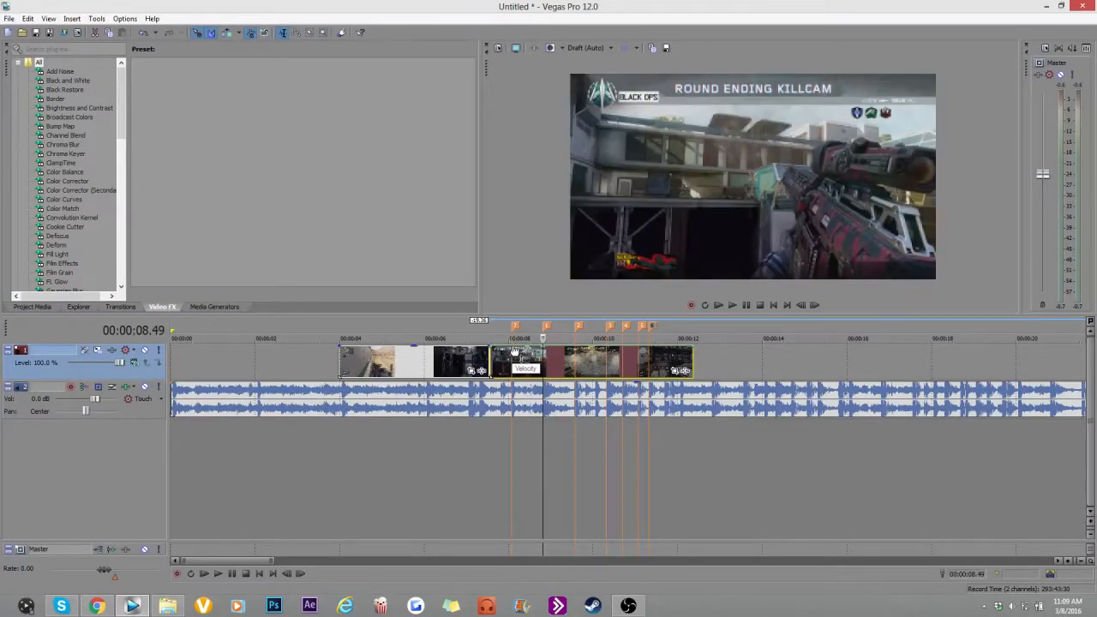
pyautogui.click(512, 352)
pyautogui.scroll(2, 600, 356)
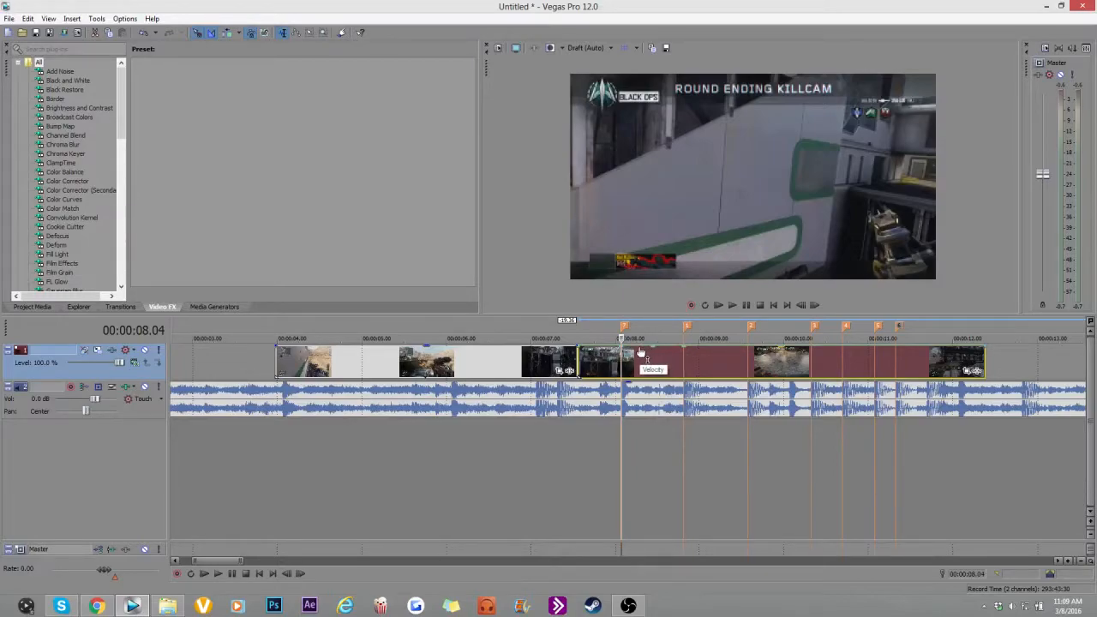
pyautogui.rightClick(604, 347)
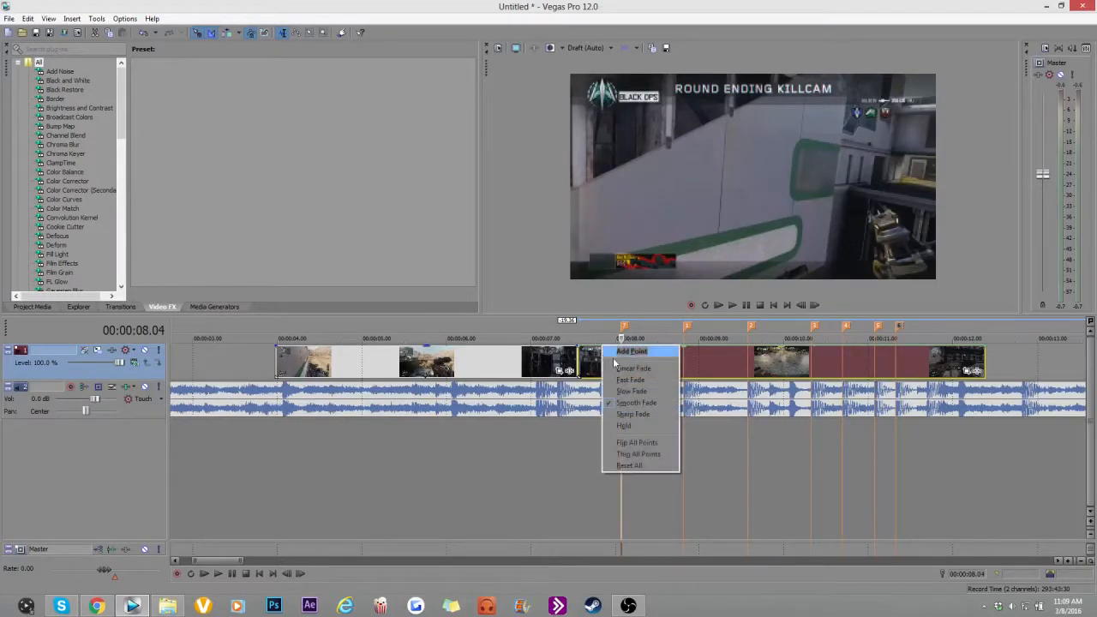
pyautogui.click(631, 382)
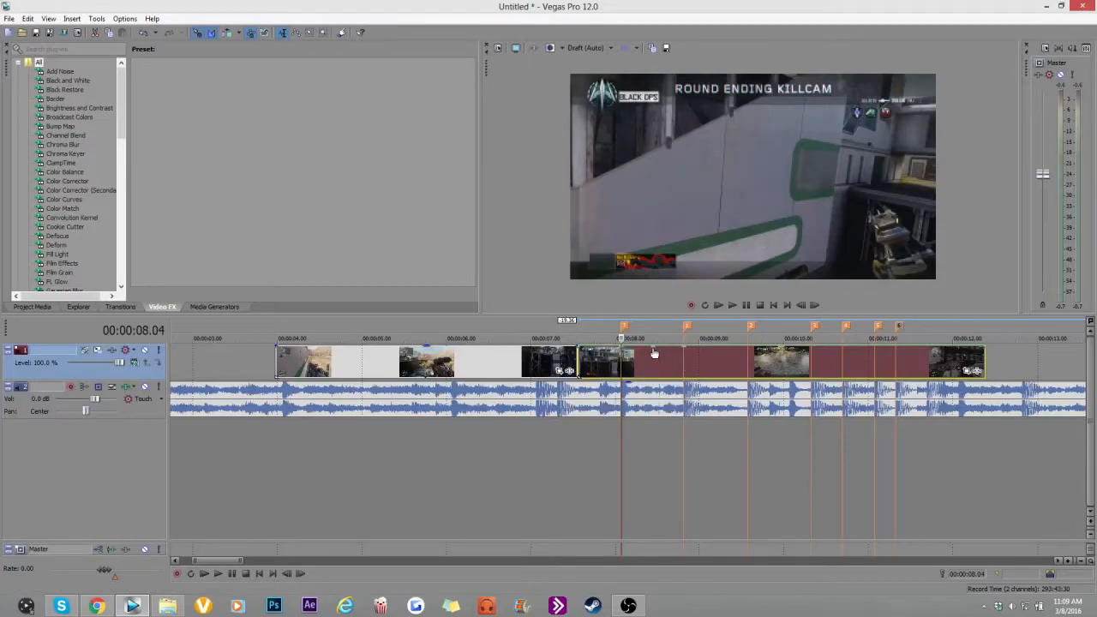
pyautogui.rightClick(651, 349)
pyautogui.click(701, 377)
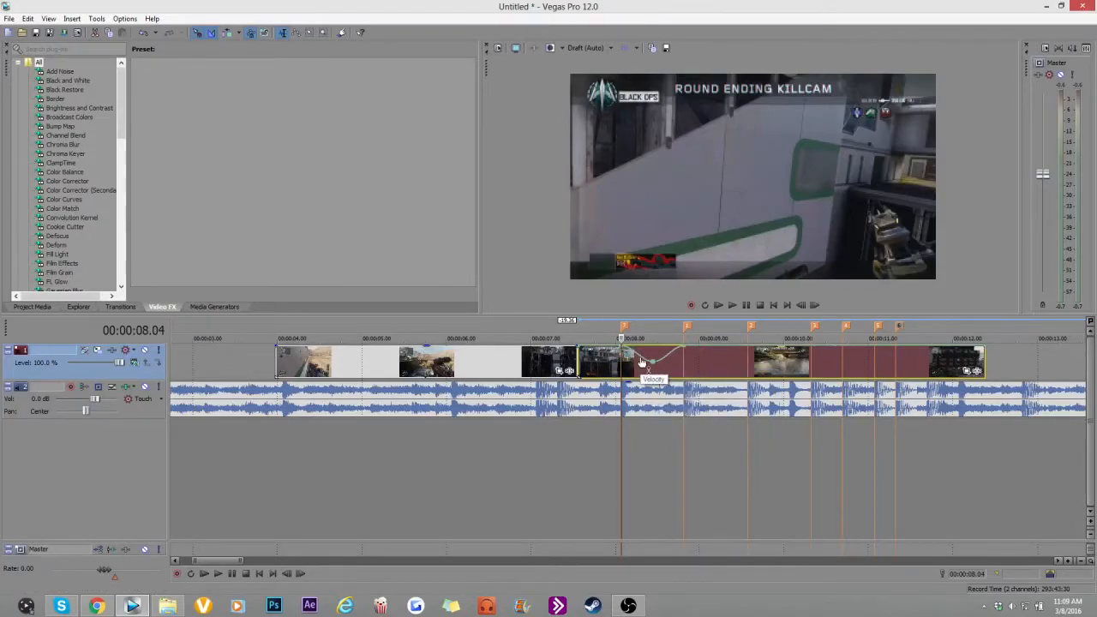
# Apply Fast Fade to the falling velocity segment after the 00:00:08.04 marker and Slow Fade to the segment rising toward marker 1.
pyautogui.rightClick(663, 358)
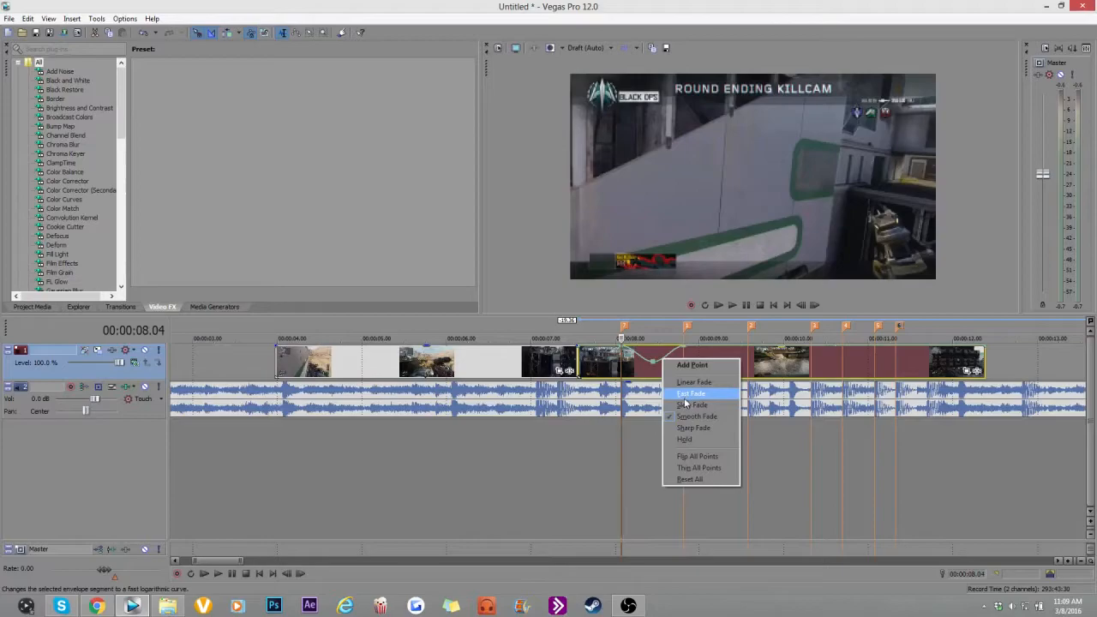
pyautogui.click(681, 407)
pyautogui.rightClick(642, 357)
pyautogui.rightClick(637, 355)
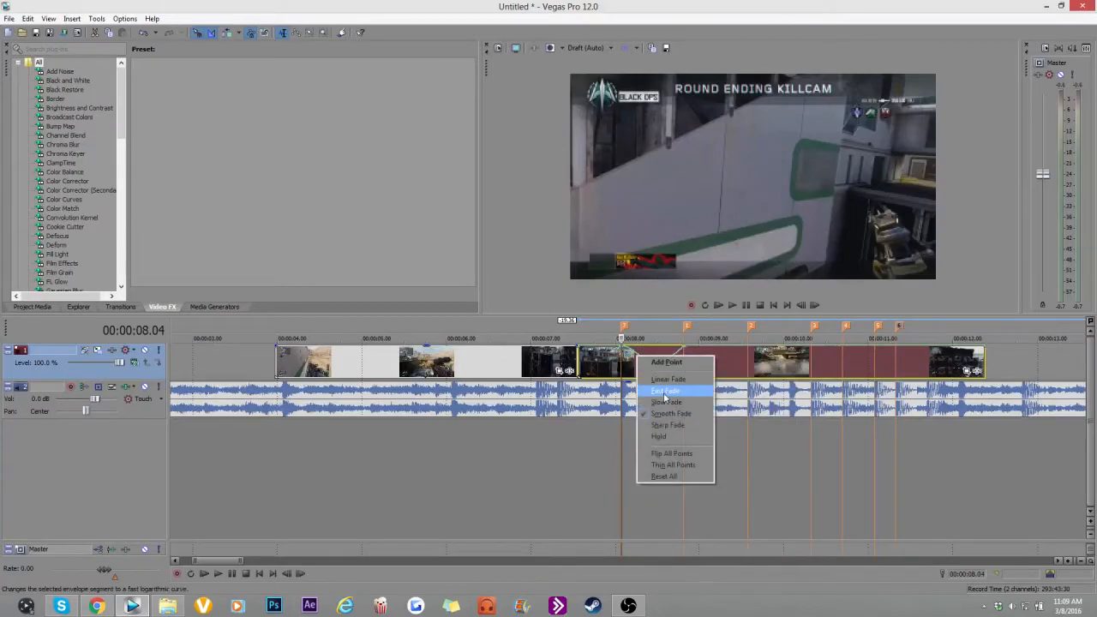
pyautogui.click(660, 403)
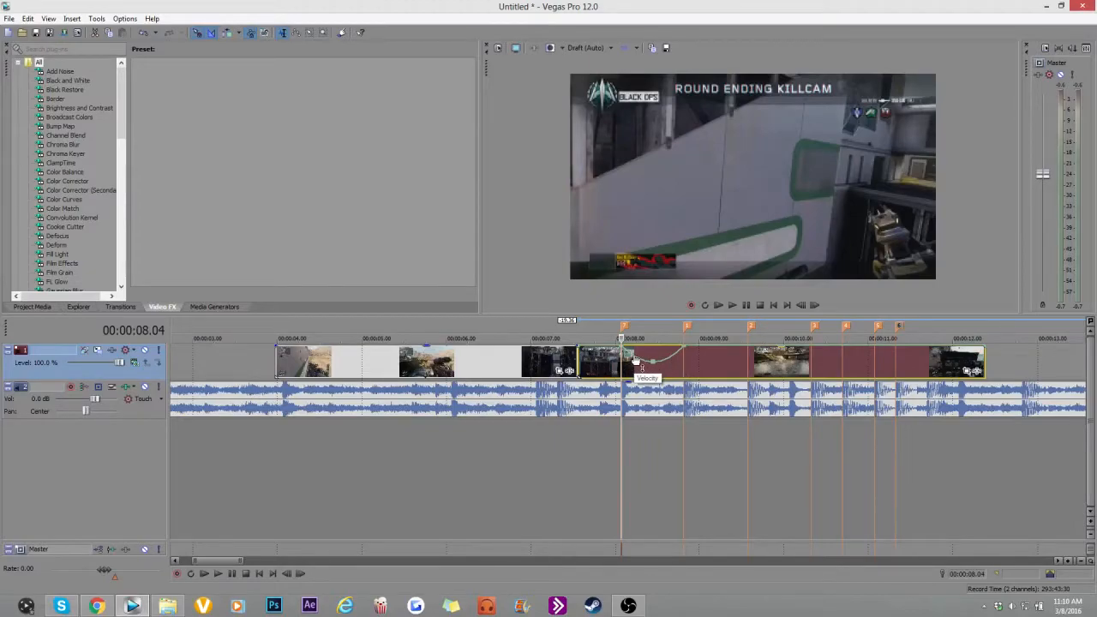
pyautogui.rightClick(635, 360)
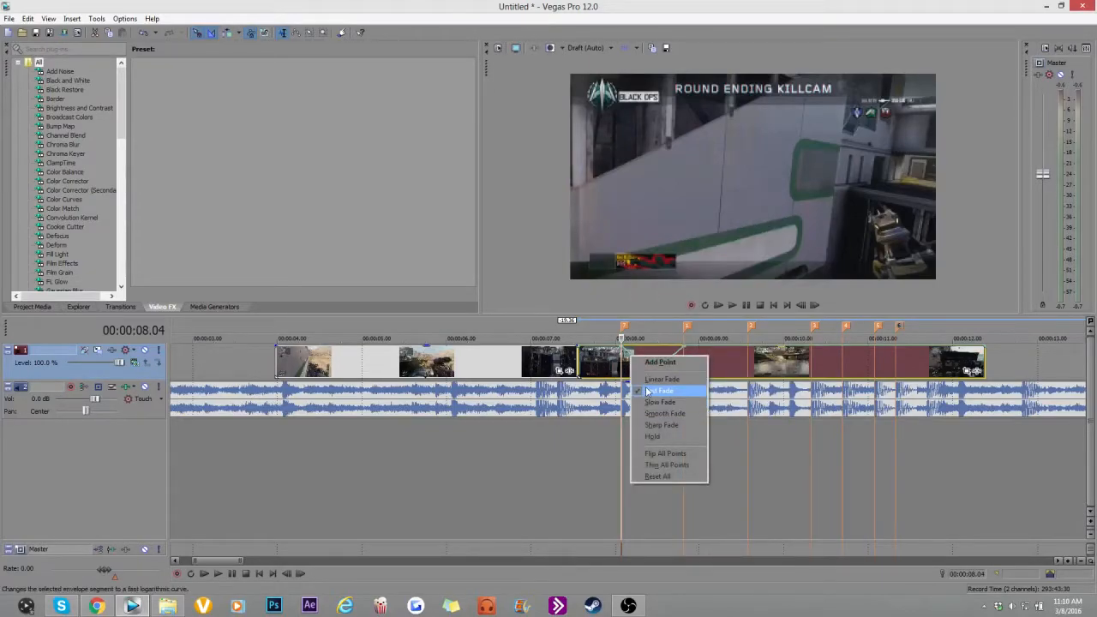
pyautogui.rightClick(680, 355)
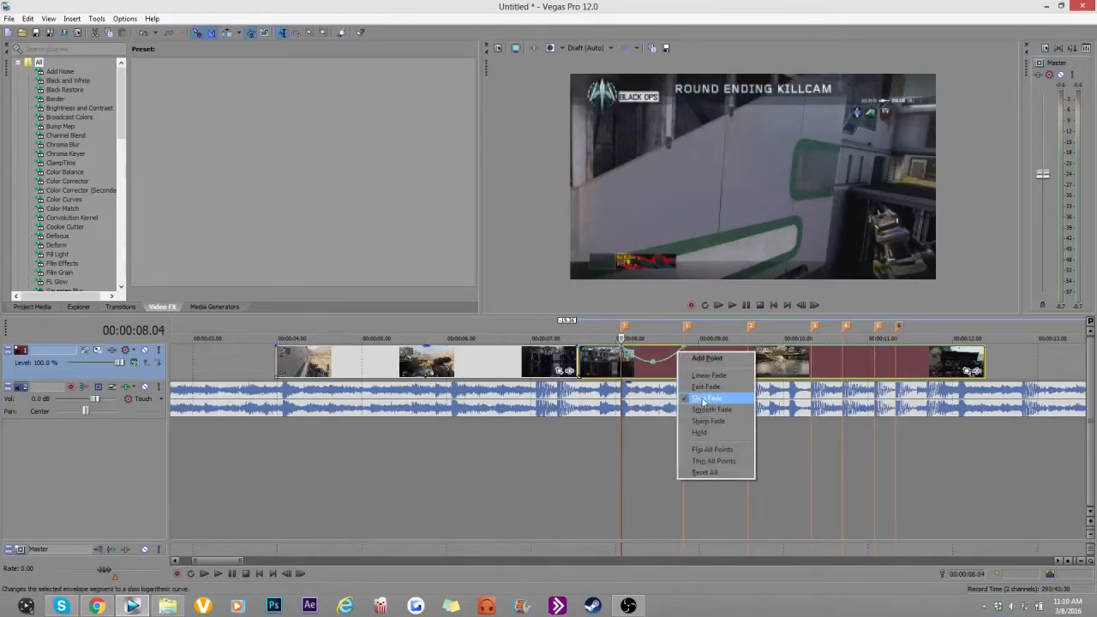
pyautogui.click(703, 400)
# Add velocity points at 00:00:09.12 and at marker 2, and set the one at 00:00:09.12 to 50% forward velocity.
pyautogui.click(717, 354)
pyautogui.click(746, 356)
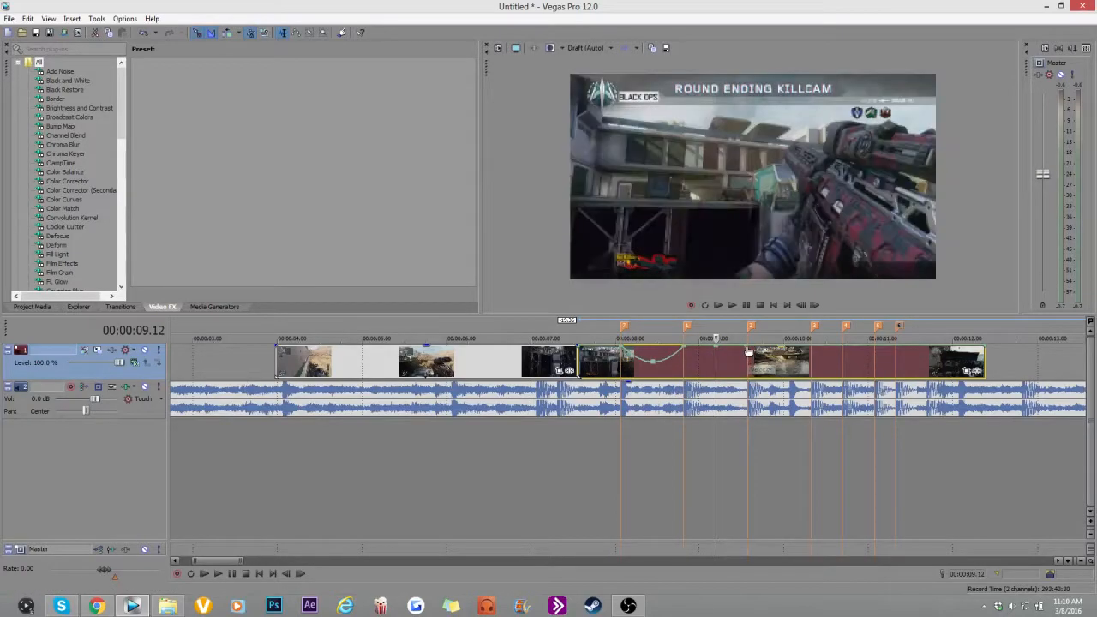
pyautogui.rightClick(720, 351)
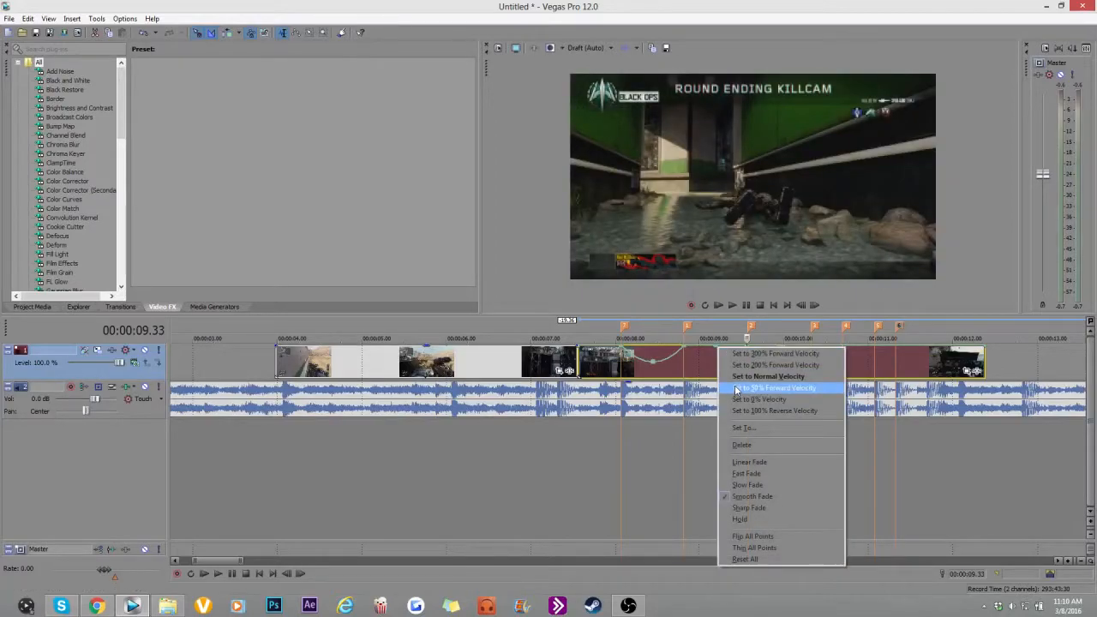
pyautogui.click(746, 388)
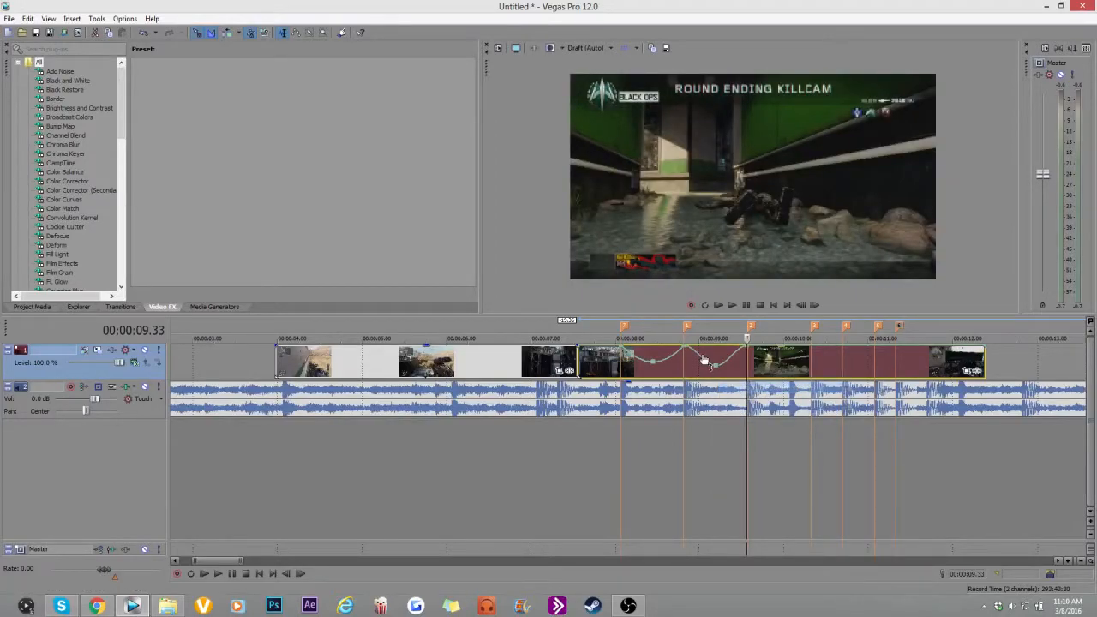
pyautogui.click(412, 363)
pyautogui.click(430, 365)
pyautogui.click(434, 365)
pyautogui.click(436, 367)
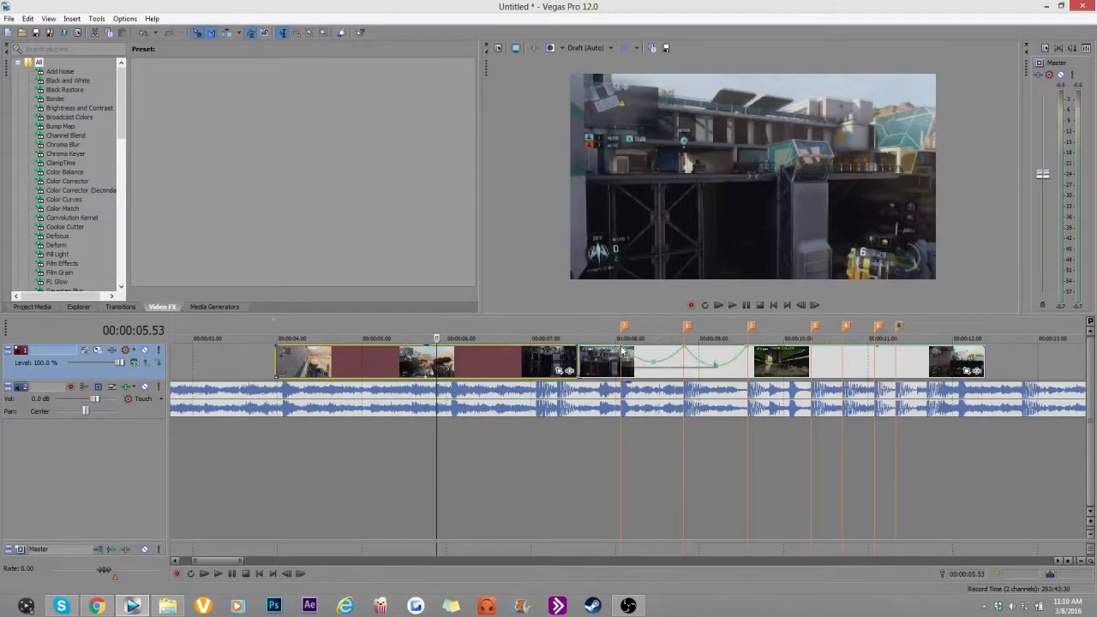
# Add a velocity point on the second clip's envelope at the 00:00:08.04 marker.
pyautogui.rightClick(621, 361)
pyautogui.press('Escape')
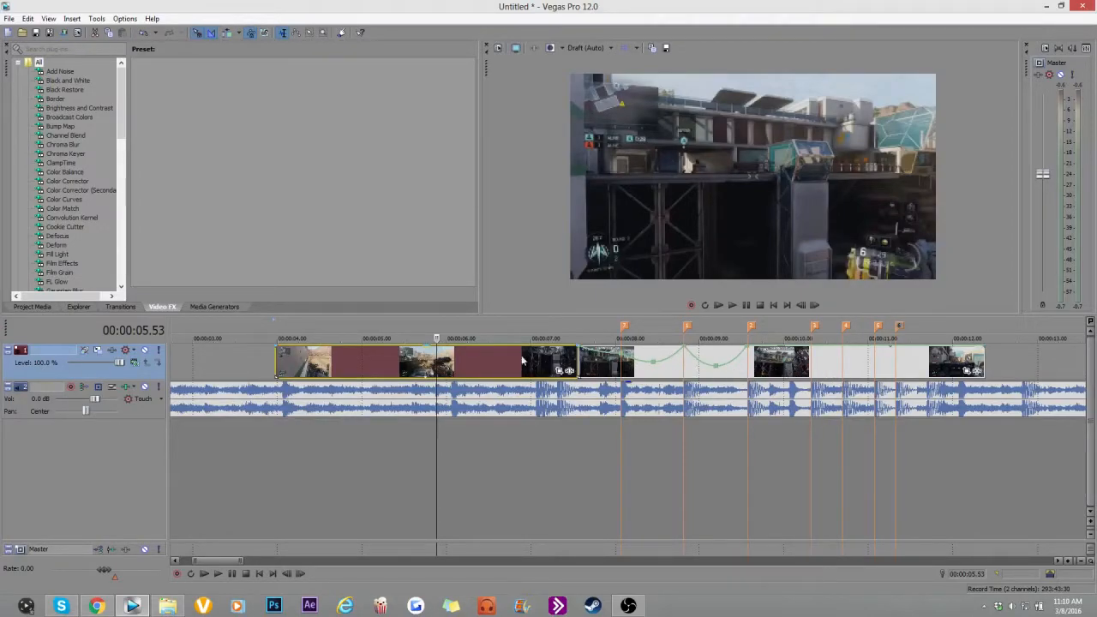
pyautogui.rightClick(620, 354)
pyautogui.click(628, 361)
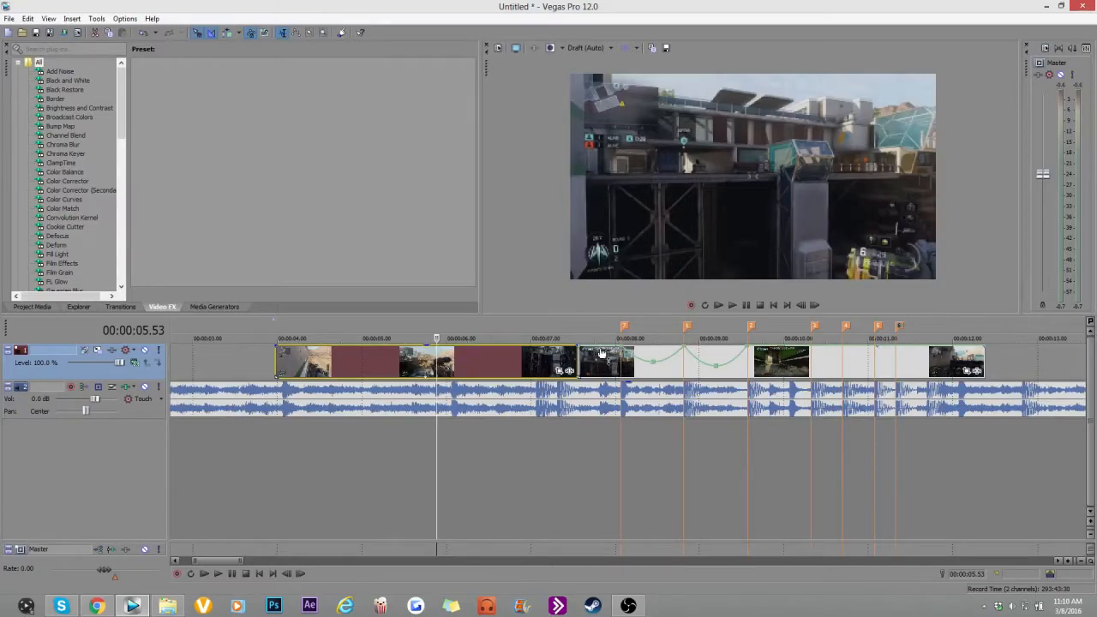
pyautogui.click(623, 363)
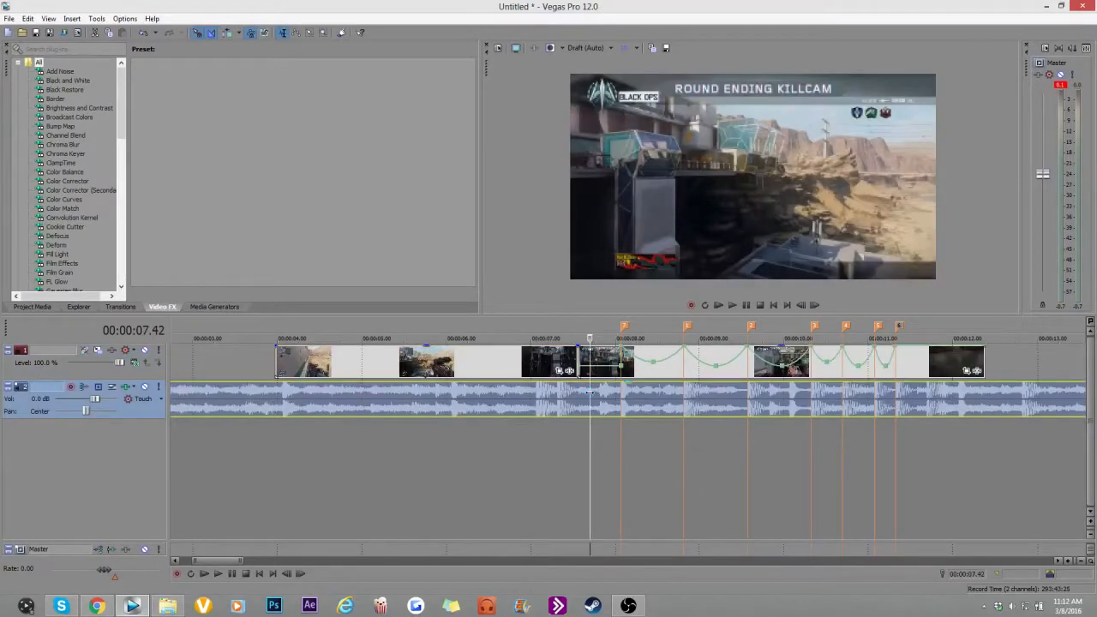
# Trim the end of the second clip at 00:00:11.12, between markers 5 and 6.
pyautogui.click(594, 390)
pyautogui.click(585, 390)
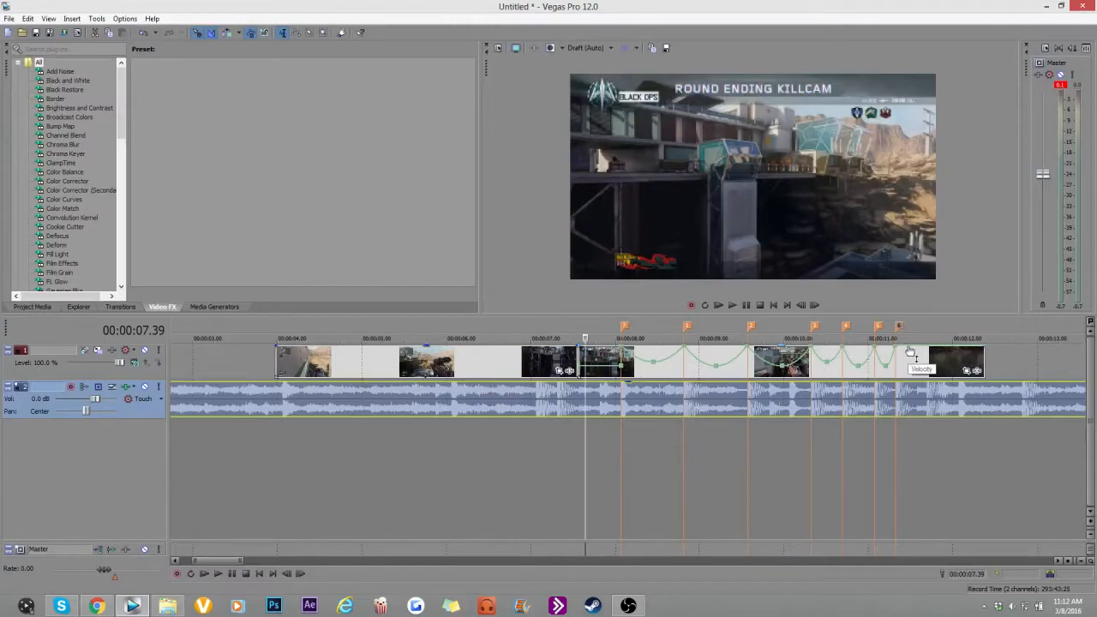
pyautogui.click(885, 375)
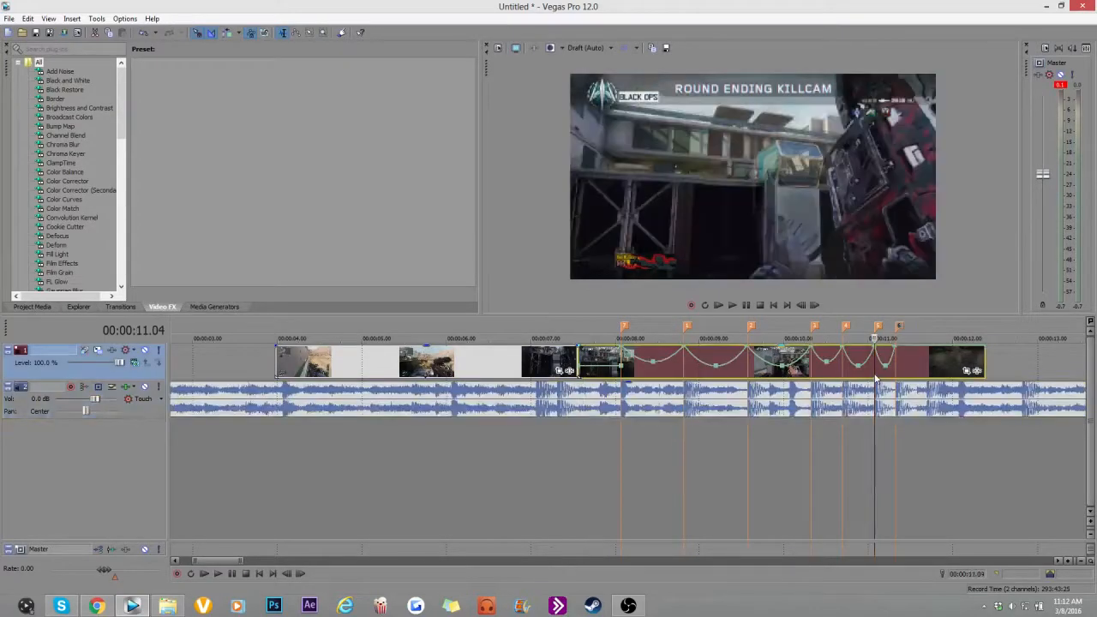
pyautogui.click(831, 377)
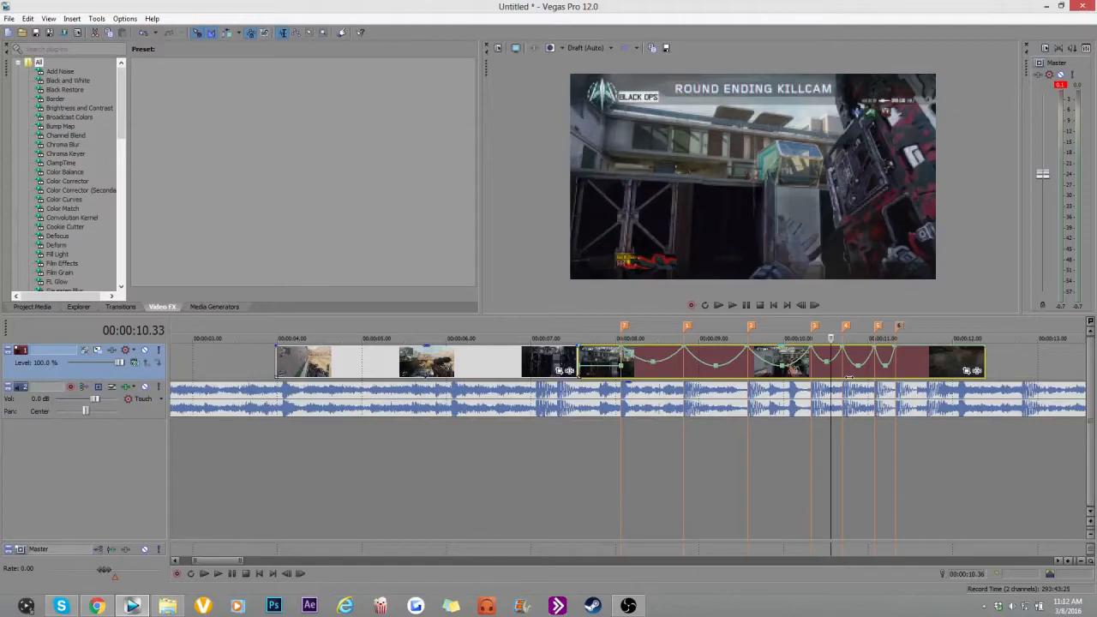
pyautogui.click(894, 377)
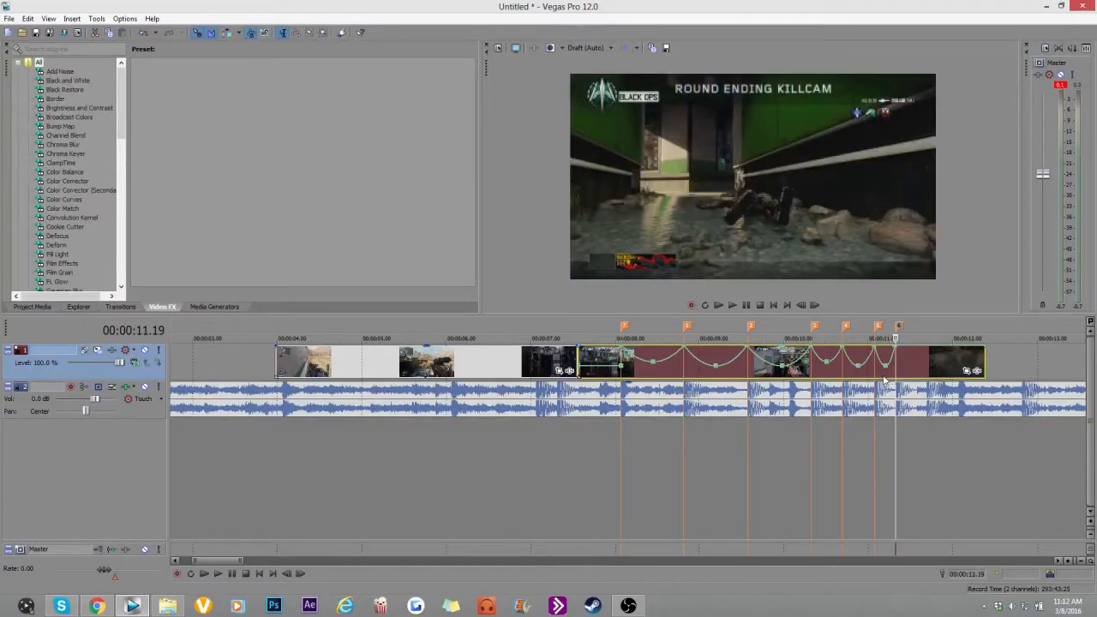
pyautogui.click(883, 375)
pyautogui.click(886, 375)
pyautogui.click(889, 375)
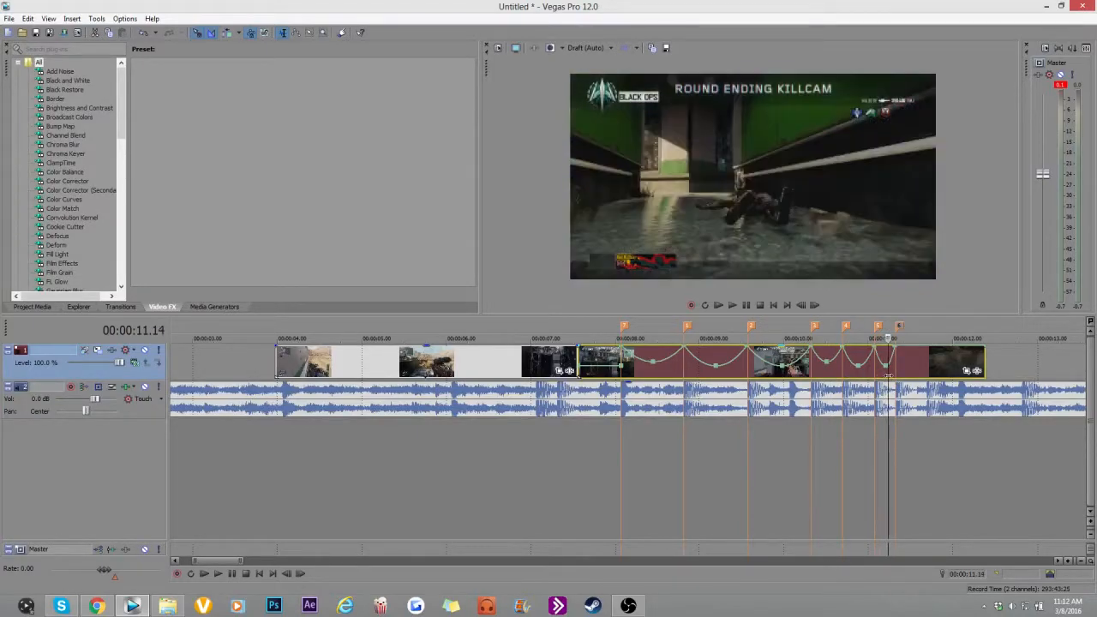
pyautogui.click(885, 375)
pyautogui.rightClick(926, 365)
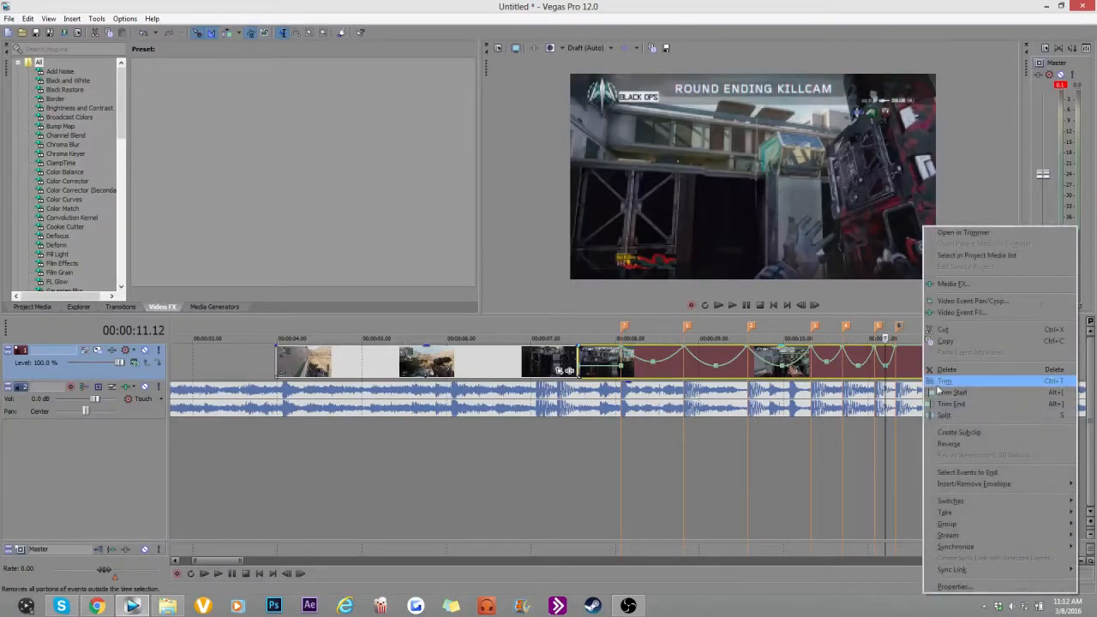
pyautogui.click(946, 403)
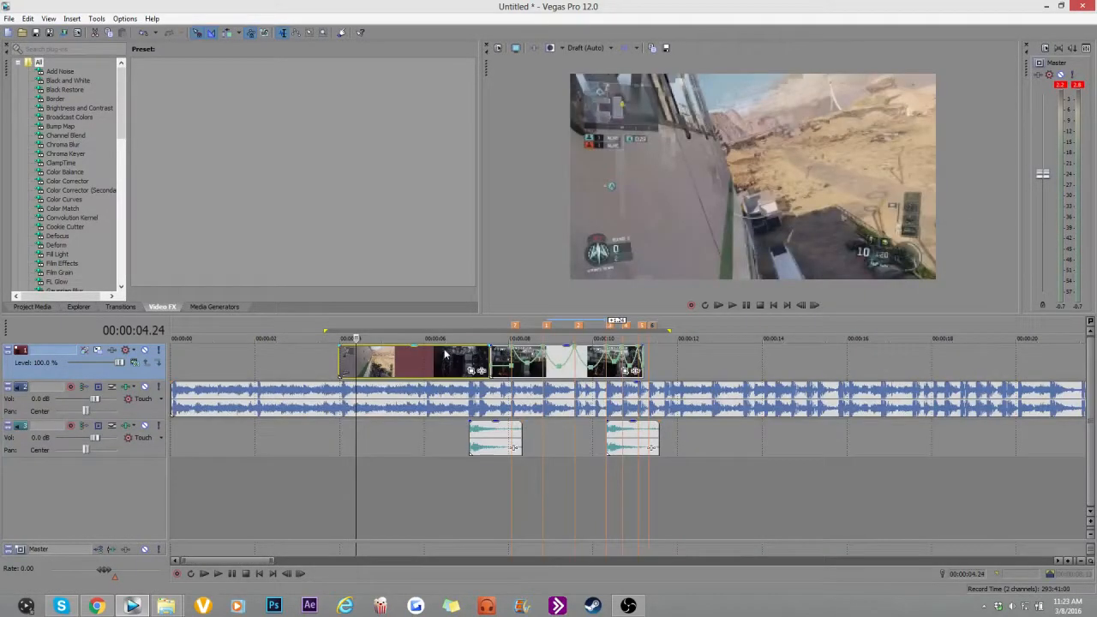
# Play the edited sequence from 00:00:04.24 and pause it at about 00:00:05.43.
pyautogui.press('space')
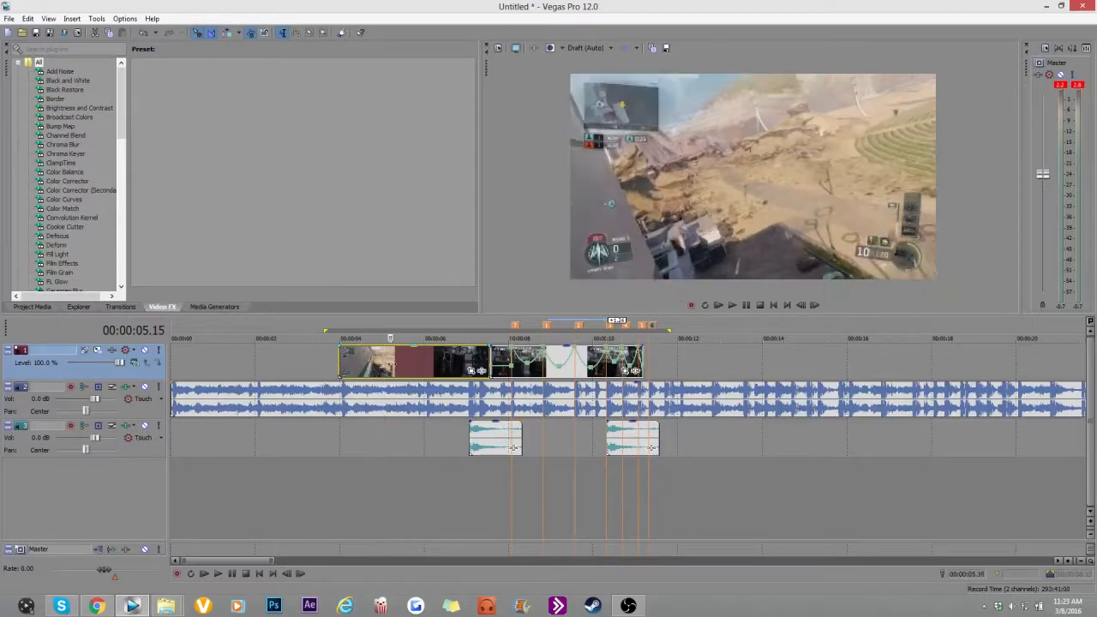
pyautogui.press('Return')
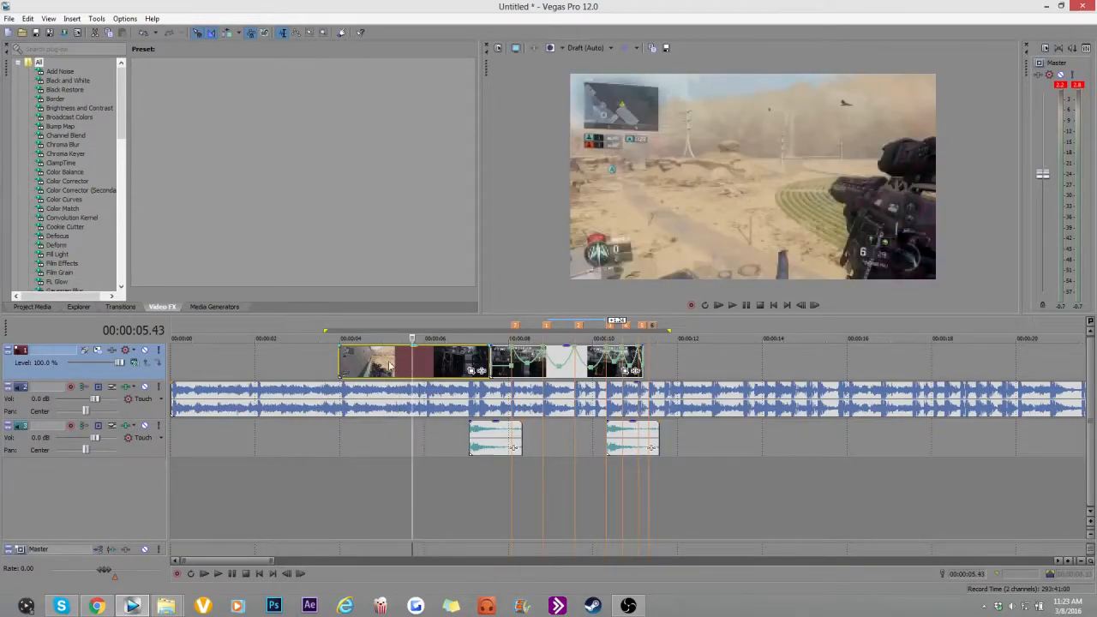
# Place the playhead at 00:00:04.27 on the first clip and set the video preview quality to Best (Auto).
pyautogui.rightClick(358, 367)
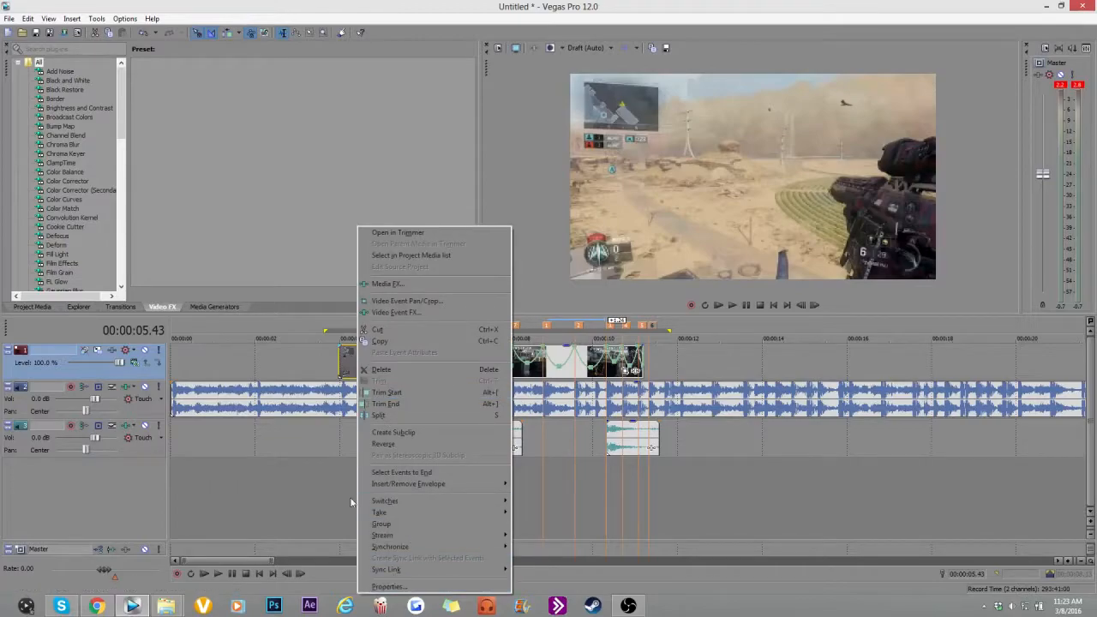
pyautogui.click(330, 375)
pyautogui.click(358, 363)
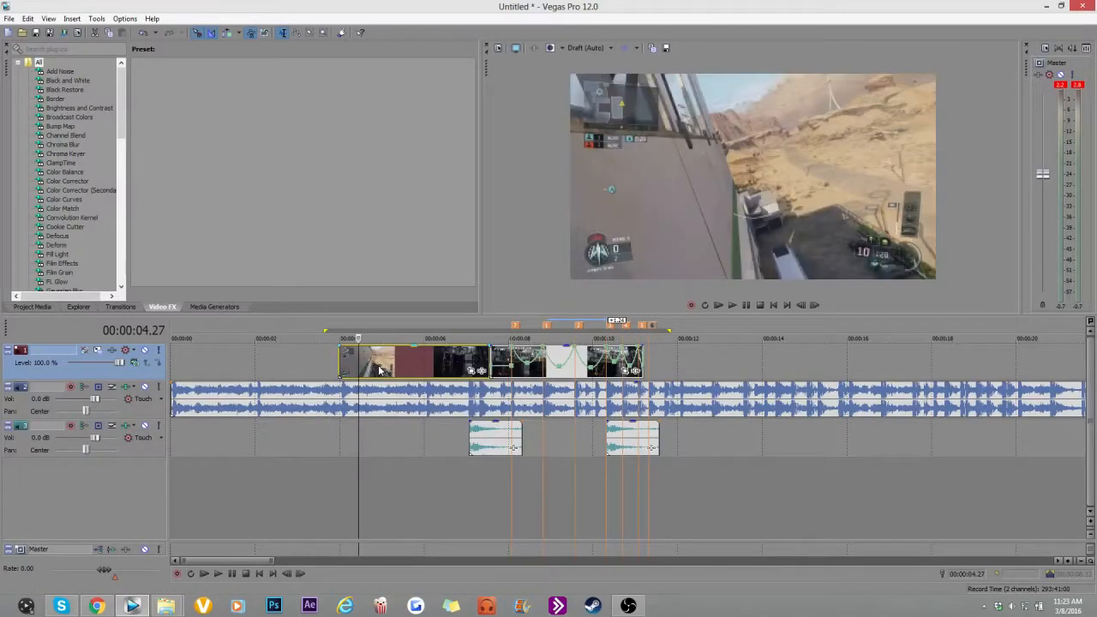
pyautogui.click(611, 48)
pyautogui.moveTo(592, 97)
pyautogui.click(652, 96)
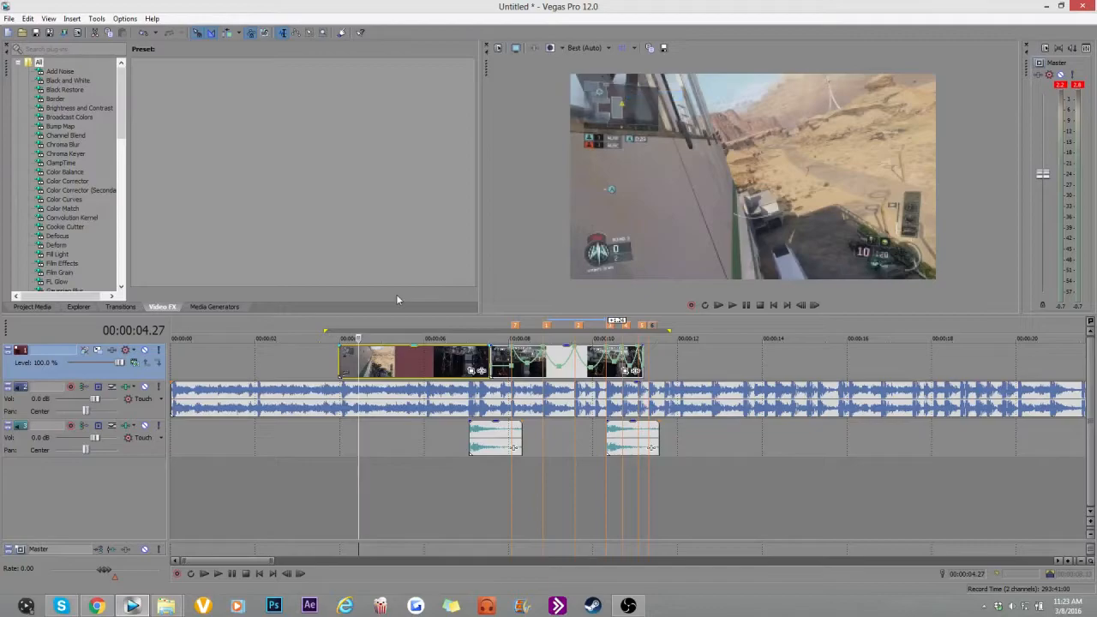
# Play from 00:00:04.27 and examine frames across the first clip up to its end.
pyautogui.press('space')
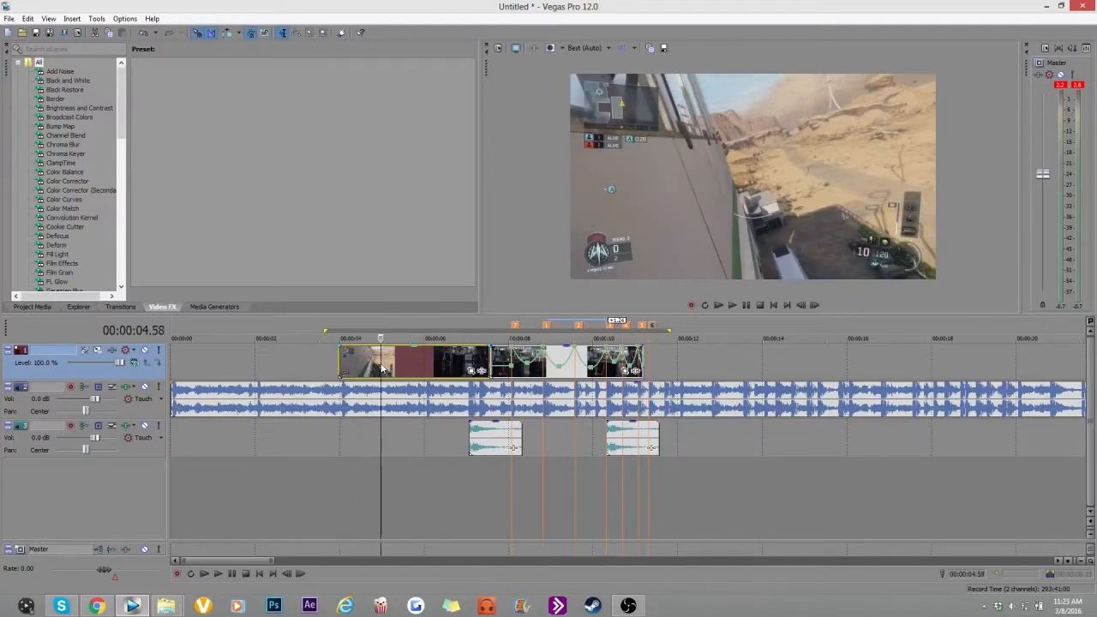
pyautogui.click(403, 361)
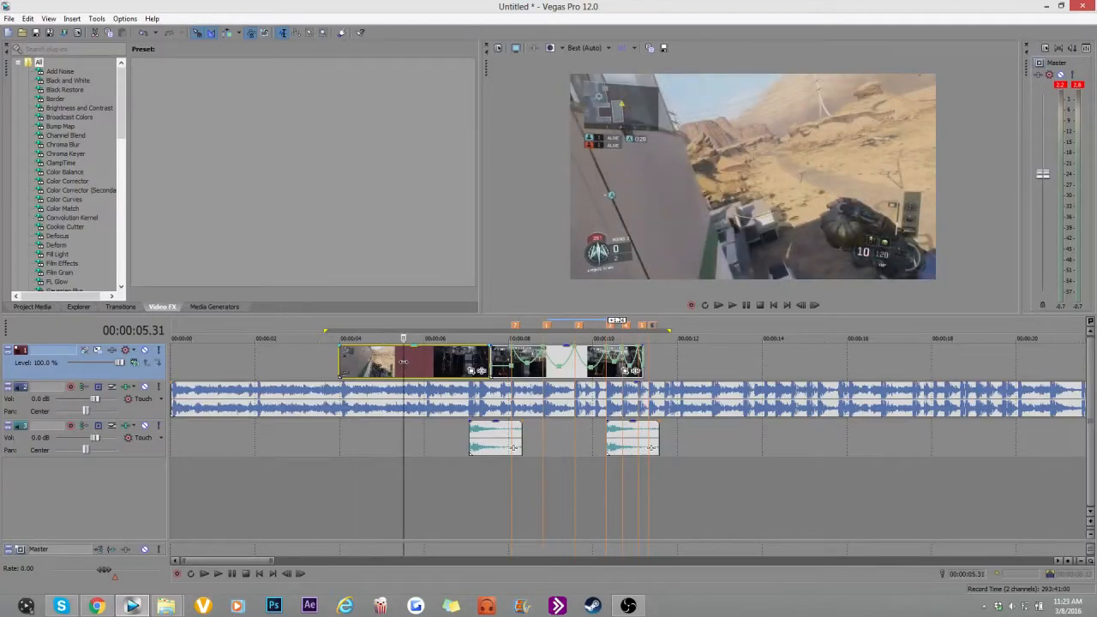
pyautogui.click(431, 362)
pyautogui.click(445, 362)
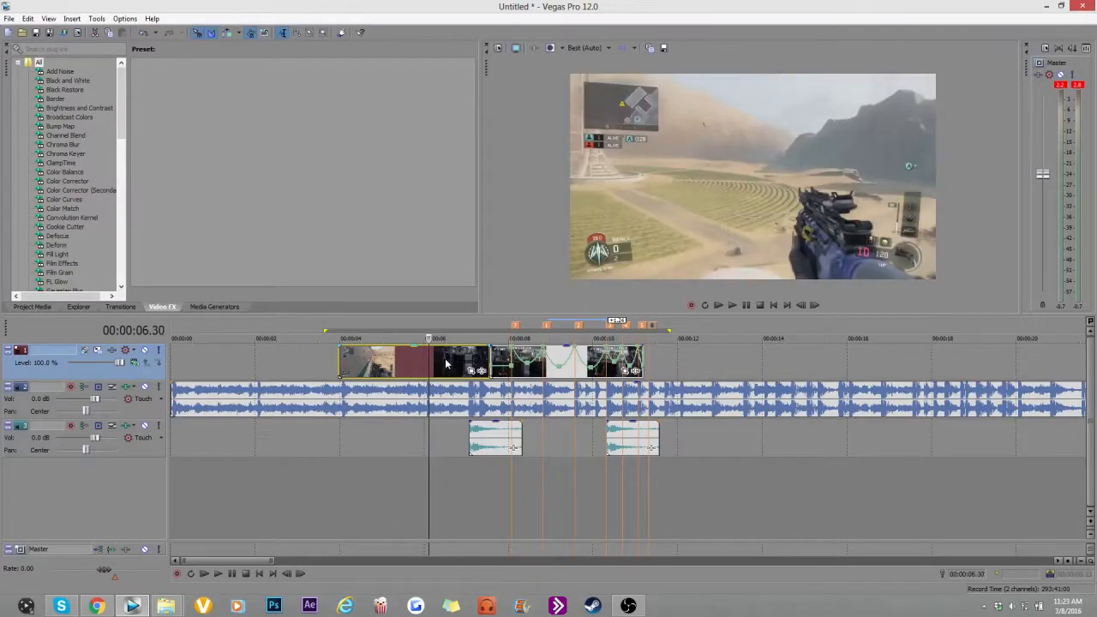
pyautogui.click(487, 363)
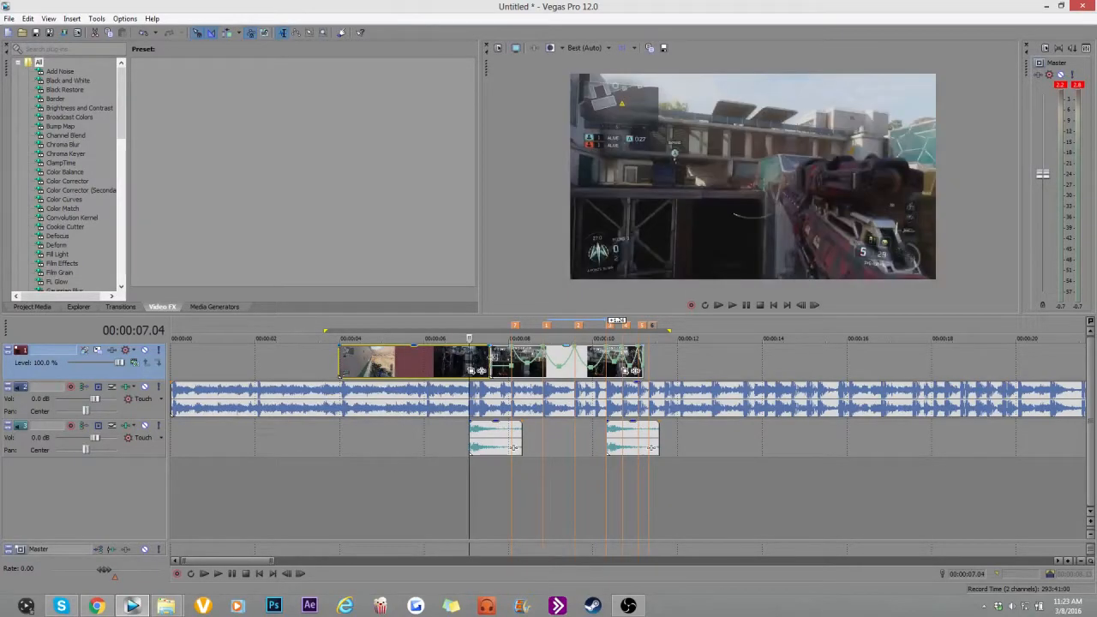
# Examine the second clip's frames from 00:00:07.53 to 00:00:09.01, comparing the motion around marker 1.
pyautogui.click(504, 364)
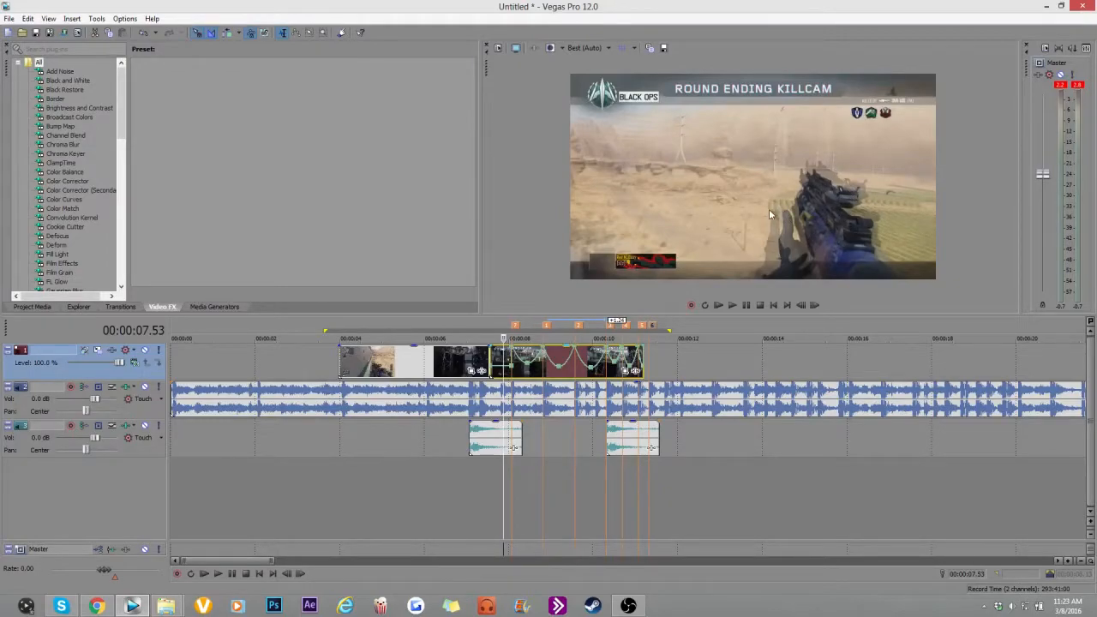
pyautogui.click(531, 371)
pyautogui.click(542, 368)
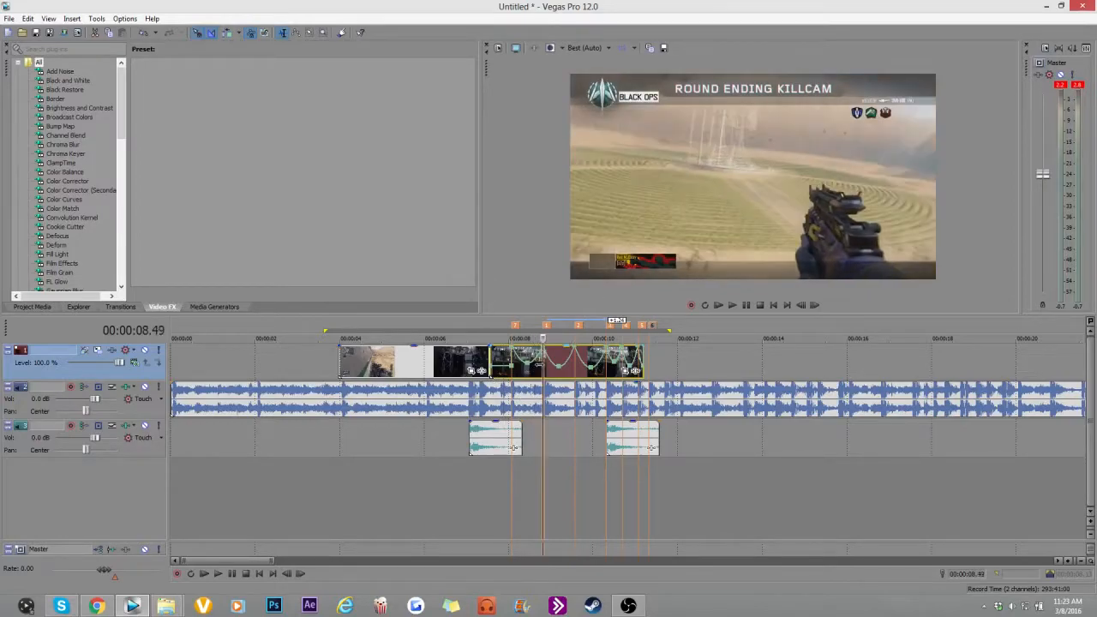
pyautogui.click(548, 360)
pyautogui.click(556, 359)
pyautogui.click(552, 359)
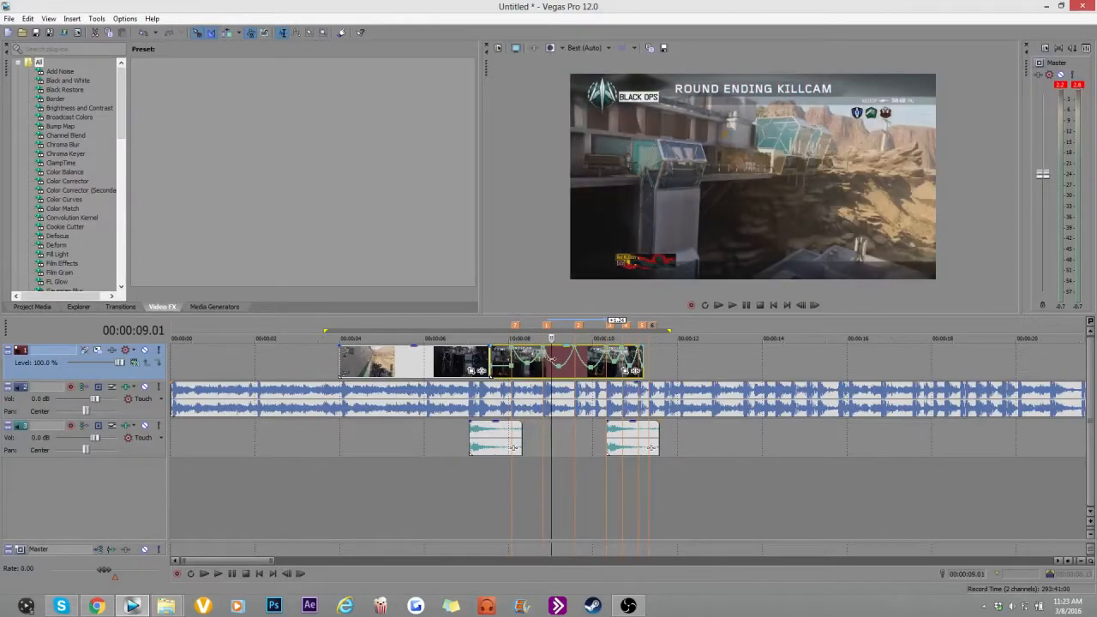
pyautogui.click(543, 360)
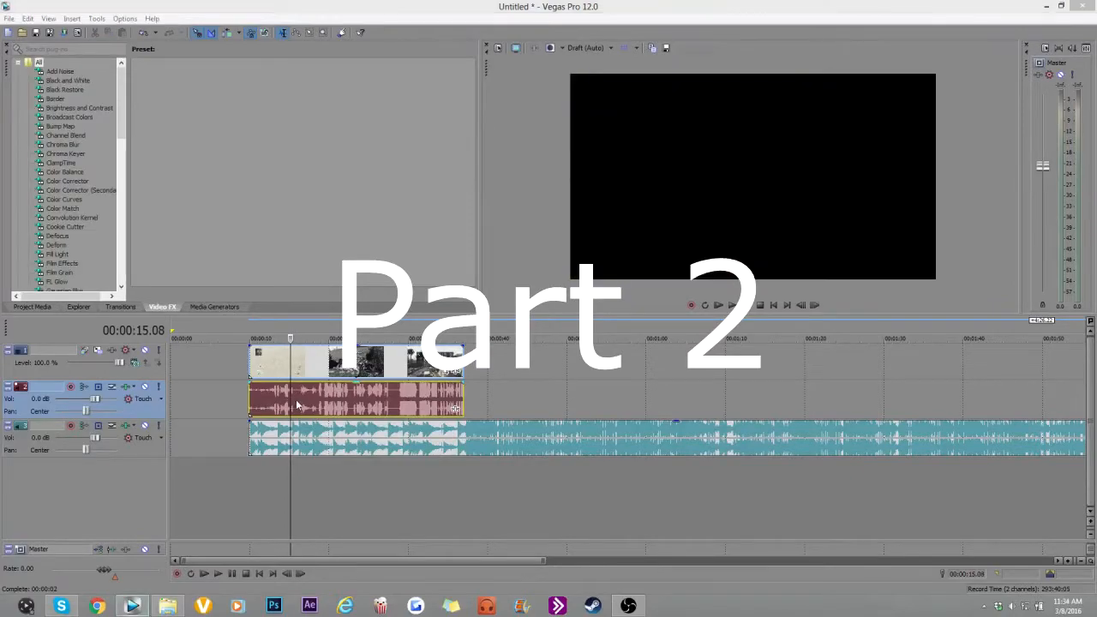
# Set the gameplay video clip to Disable resample in its event properties.
pyautogui.click(268, 400)
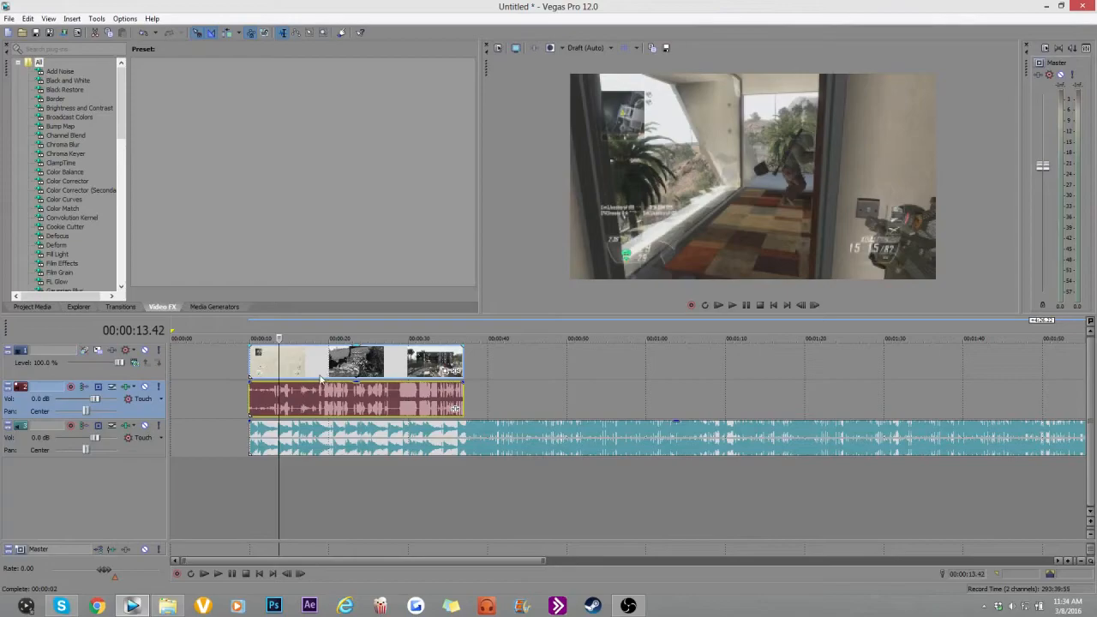
pyautogui.rightClick(322, 378)
pyautogui.click(360, 588)
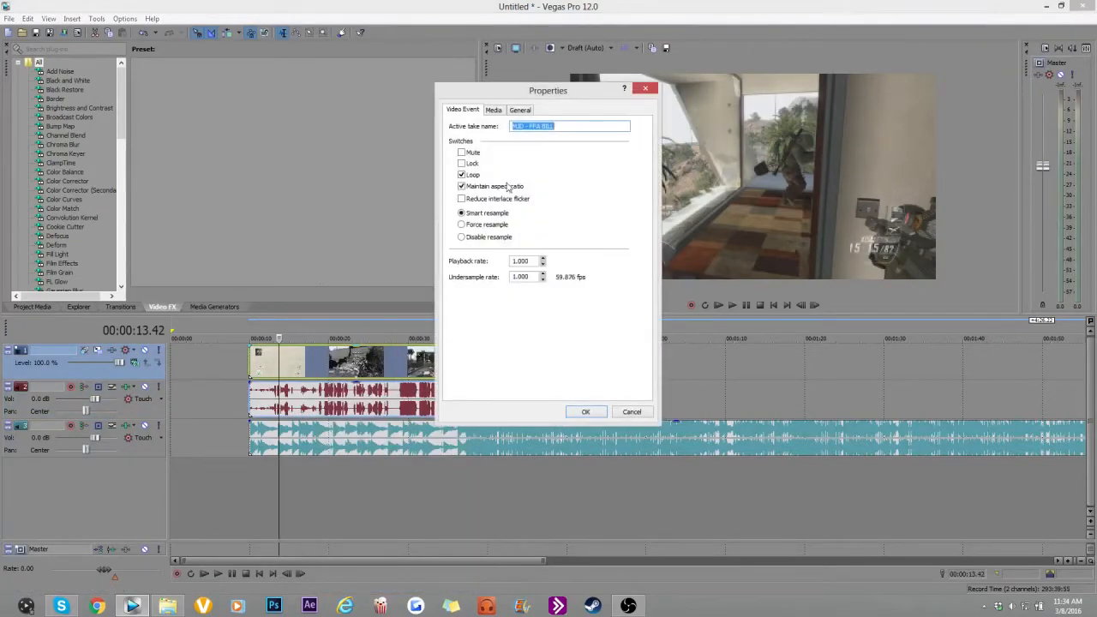
pyautogui.click(485, 241)
pyautogui.click(583, 412)
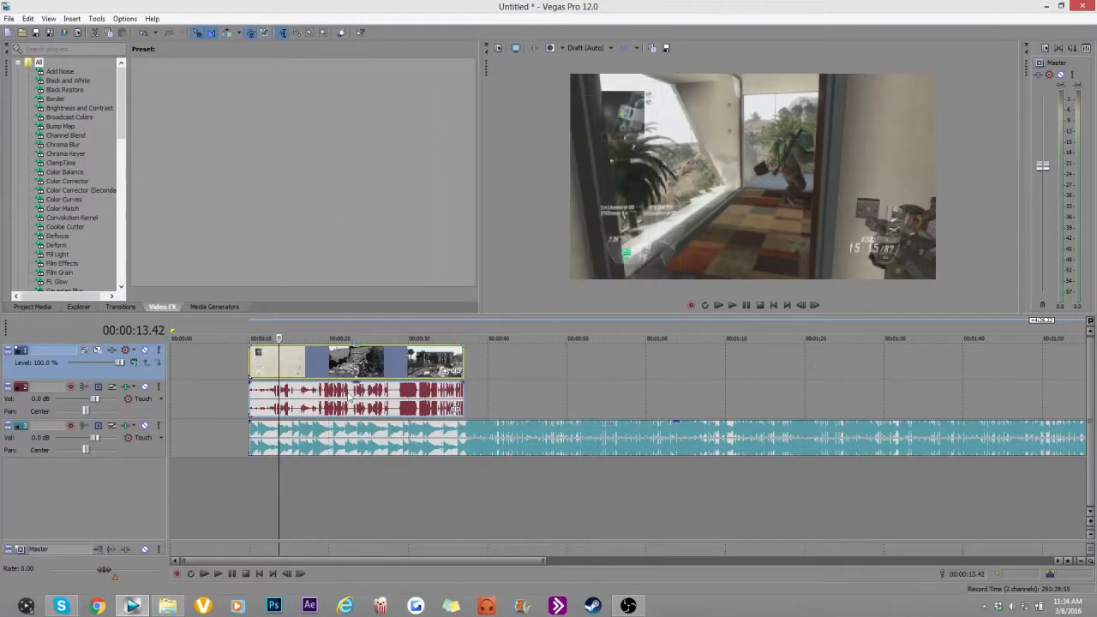
# Move the gameplay clip's audio onto a new track below the song and delete that track.
pyautogui.click(294, 409)
pyautogui.press('space')
pyautogui.moveTo(325, 402); pyautogui.dragTo(313, 477)
pyautogui.rightClick(198, 478)
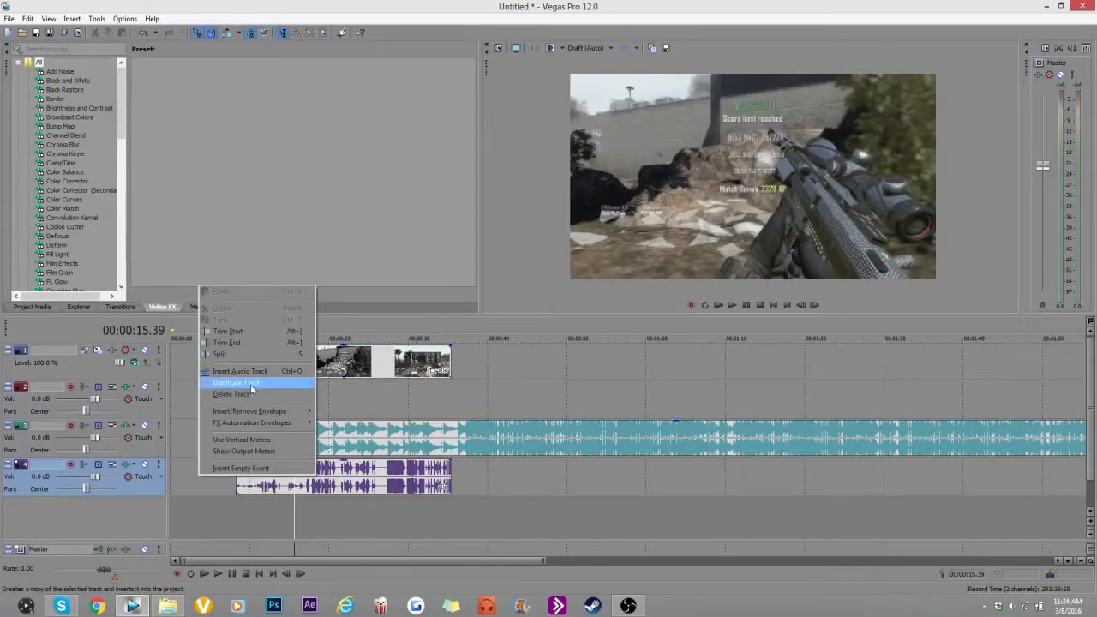
pyautogui.click(244, 393)
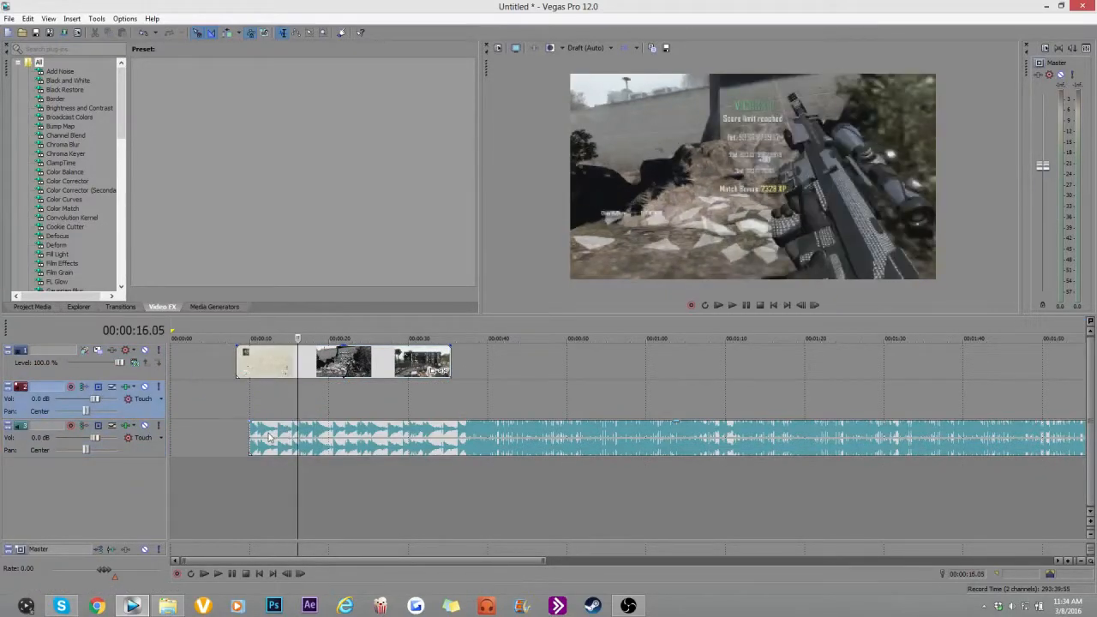
# Move the song up onto the empty audio track directly beneath the gameplay video.
pyautogui.moveTo(273, 437); pyautogui.dragTo(253, 400)
pyautogui.rightClick(223, 458)
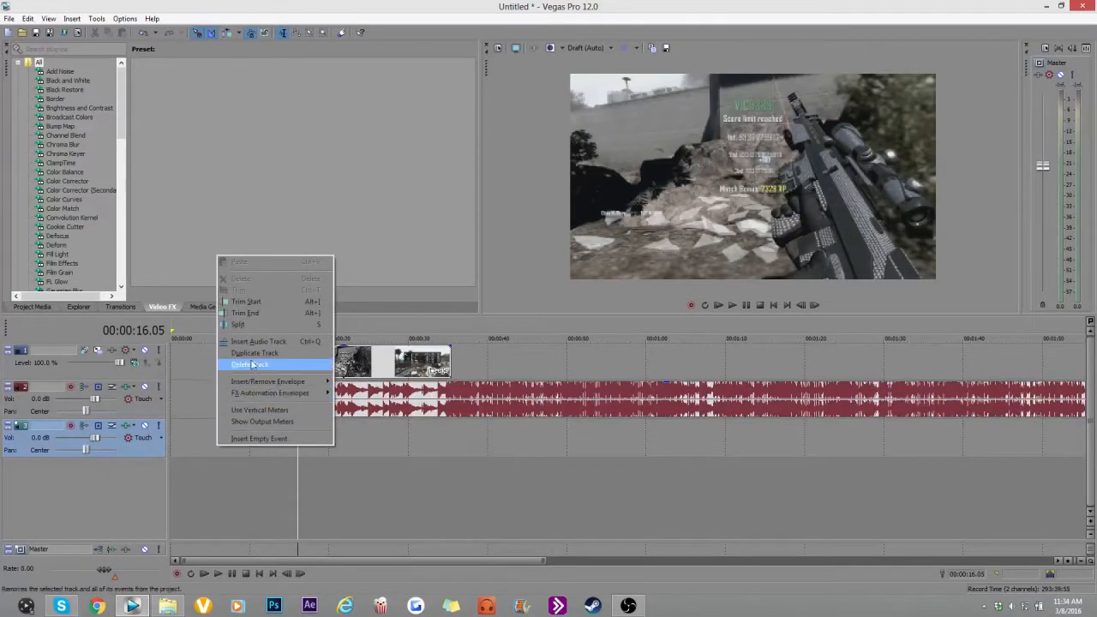
pyautogui.click(217, 444)
pyautogui.click(231, 443)
# Align the gameplay clip's start with the song's start and trim its beginning off at 00:00:12.07.
pyautogui.moveTo(268, 367)
pyautogui.mouseDown()
pyautogui.moveTo(253, 361)
pyautogui.moveTo(272, 361)
pyautogui.mouseUp()
pyautogui.click(249, 361)
pyautogui.moveTo(270, 361); pyautogui.dragTo(266, 362)
pyautogui.rightClick(282, 364)
pyautogui.click(319, 391)
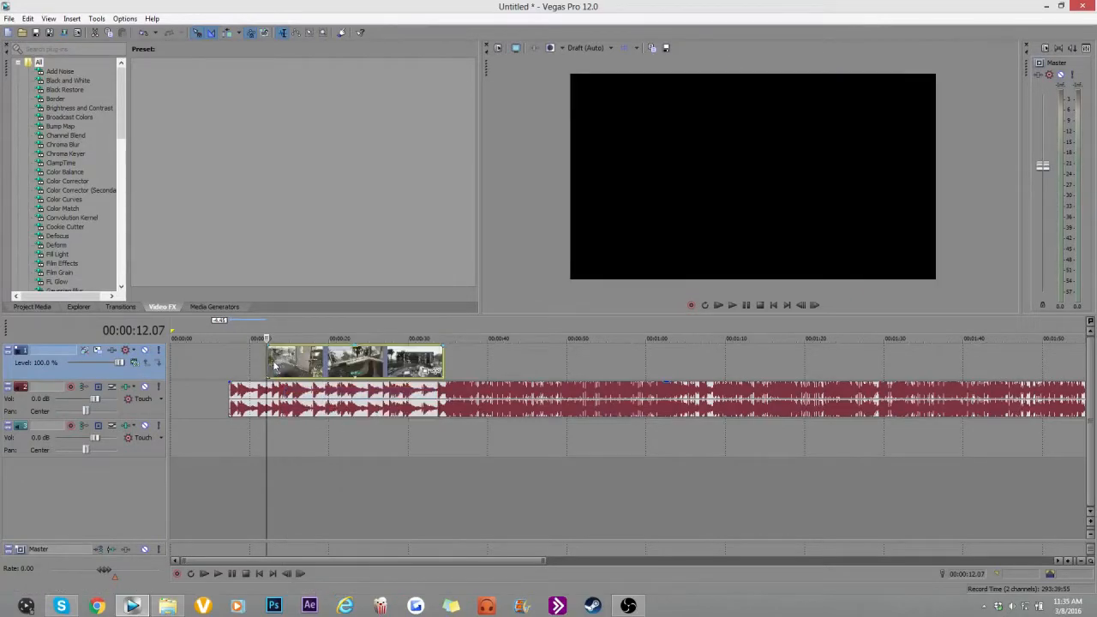
# Listen to the song beneath the gameplay clips, checking it at several points up to 00:00:25.01.
pyautogui.press('space')
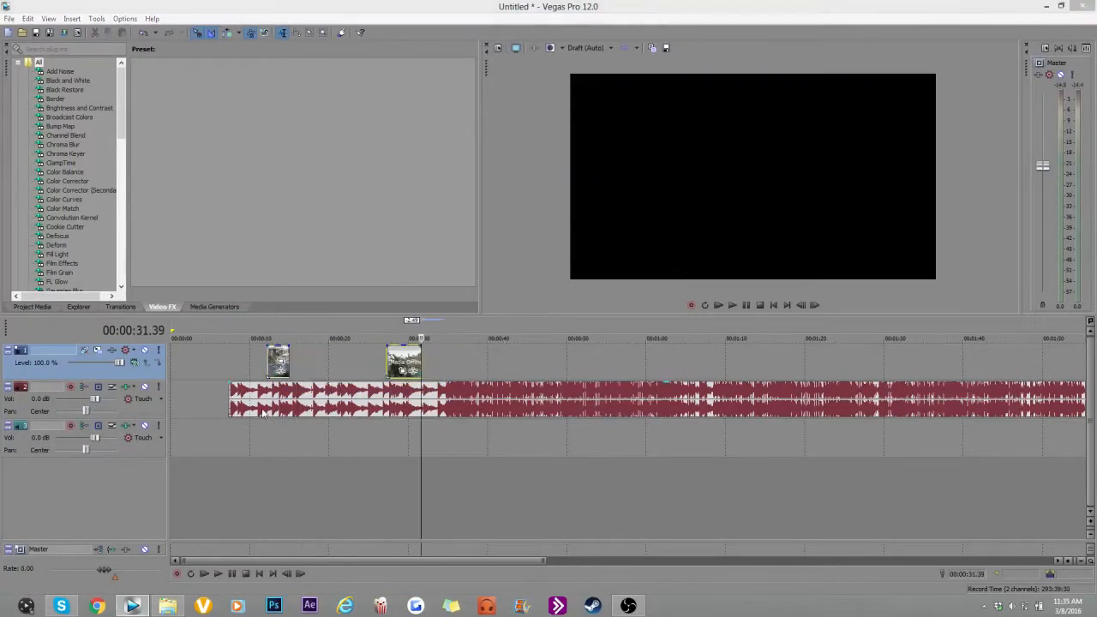
pyautogui.click(260, 399)
pyautogui.press('space')
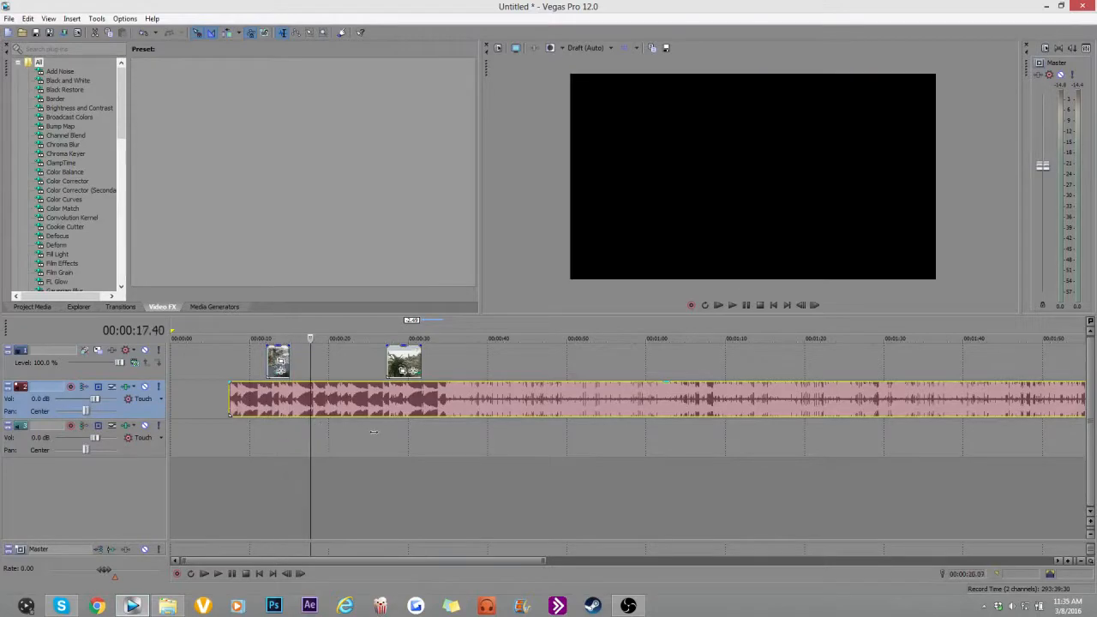
pyautogui.moveTo(374, 432)
pyautogui.mouseDown()
pyautogui.moveTo(401, 422)
pyautogui.moveTo(368, 417)
pyautogui.mouseUp()
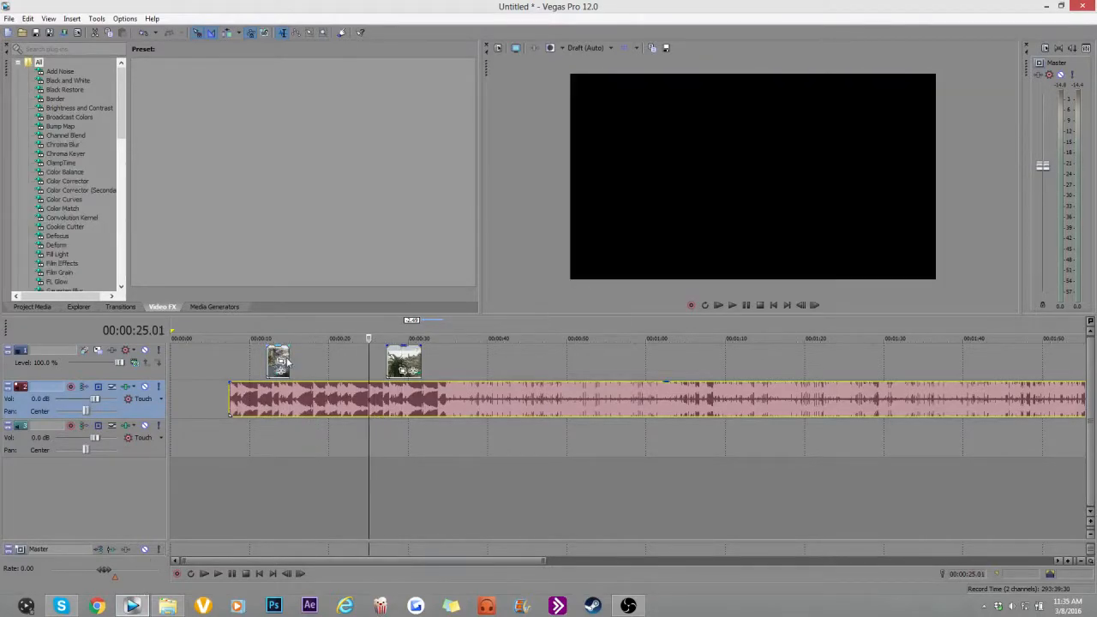
pyautogui.click(262, 391)
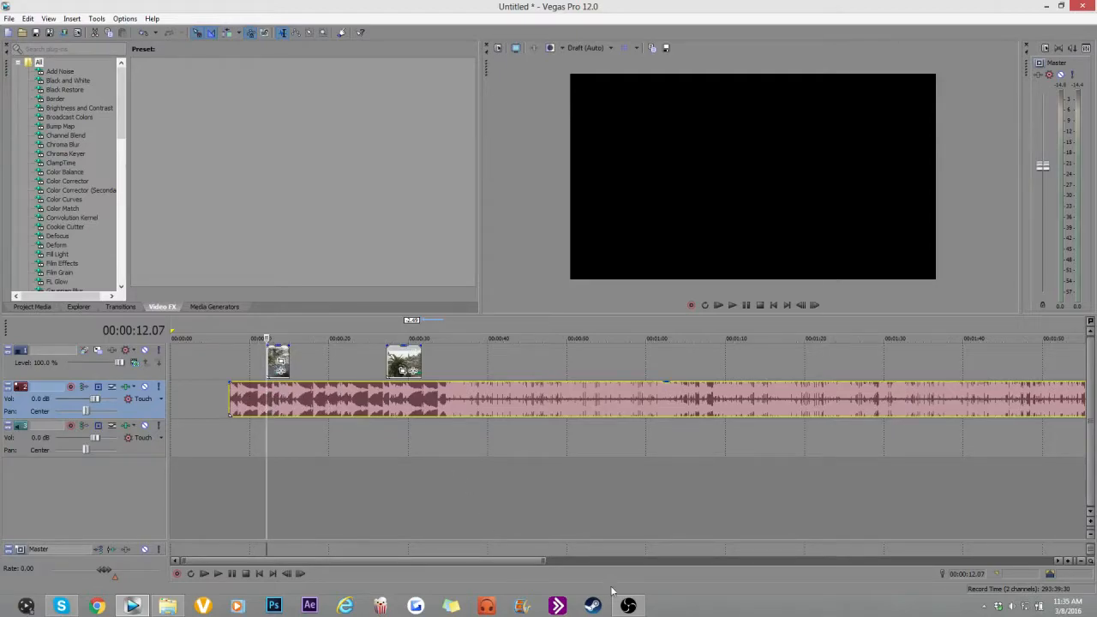
# Play the first trimmed clip from near its start at about 00:00:12.
pyautogui.click(172, 607)
pyautogui.click(171, 607)
pyautogui.click(271, 361)
pyautogui.press('space')
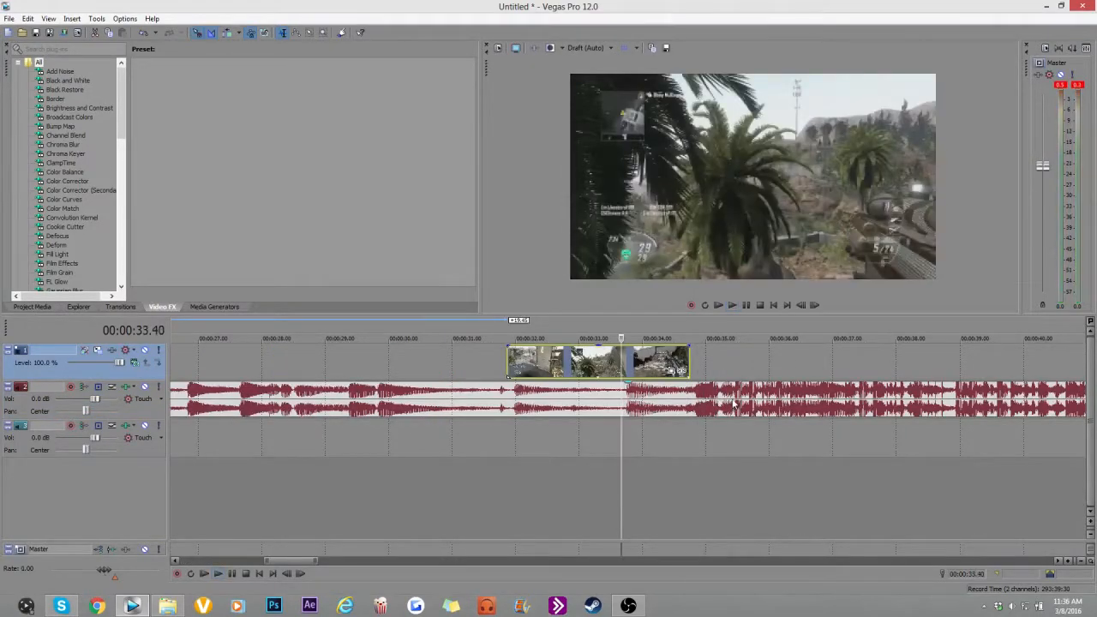
# Locate the song's beat at 00:00:35.28 on the waveform and play it briefly.
pyautogui.click(735, 405)
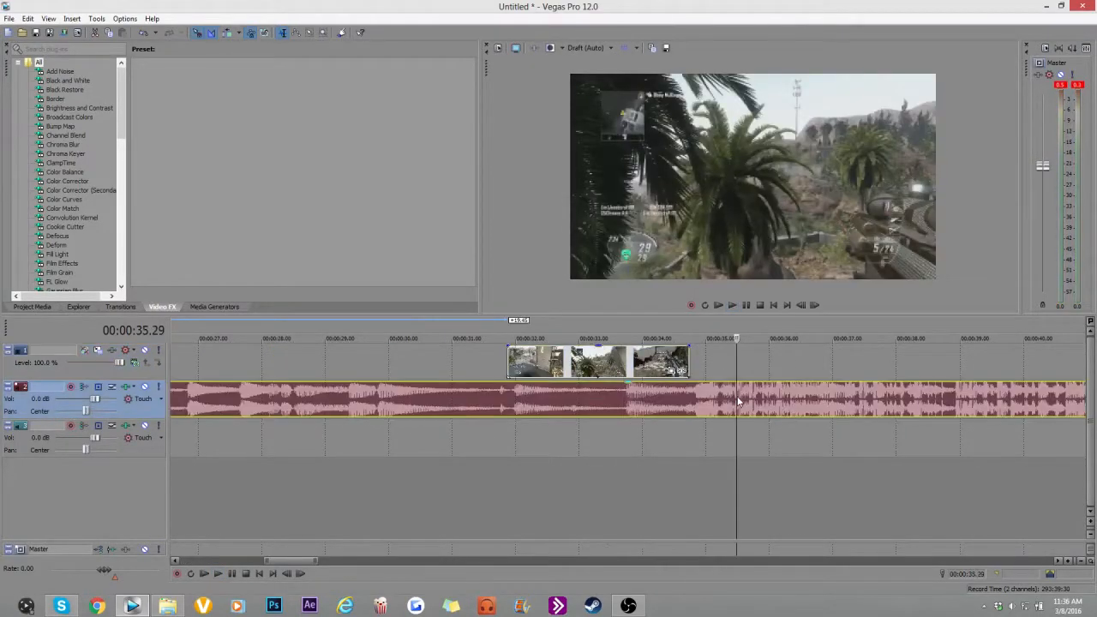
pyautogui.press('Up')
pyautogui.press('Up')
pyautogui.press('Up')
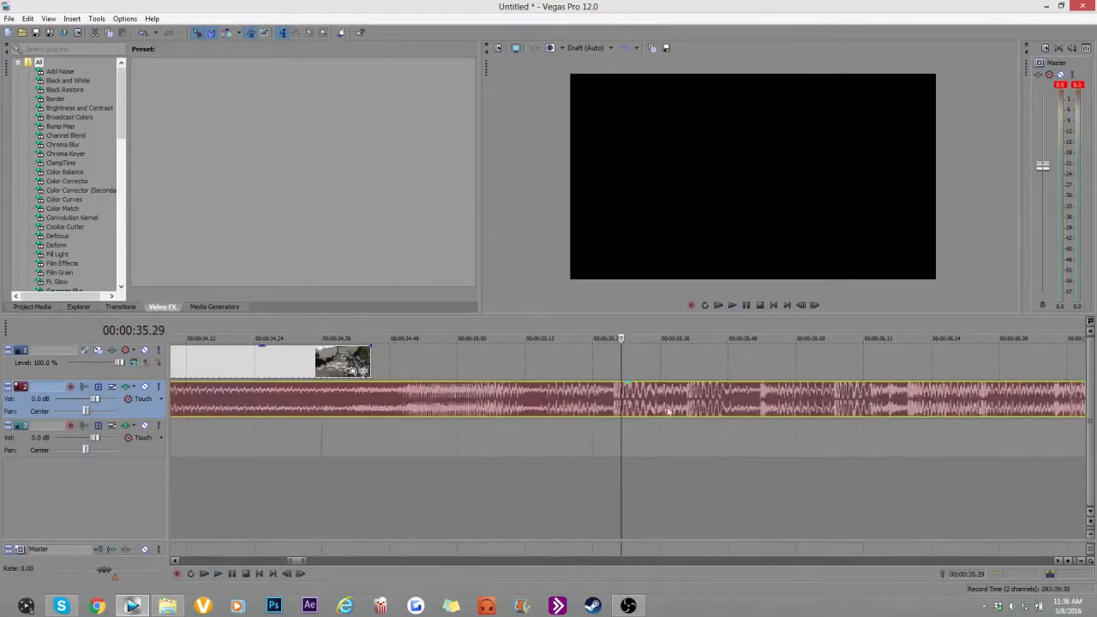
pyautogui.click(614, 400)
pyautogui.press('space')
pyautogui.press('space')
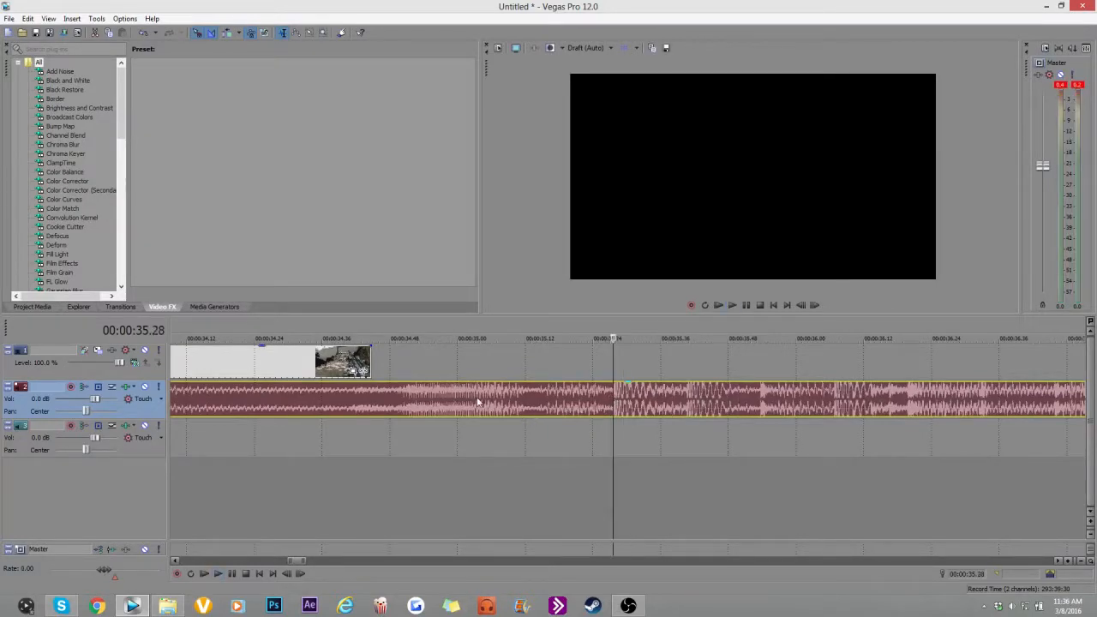
# Move the first gameplay clip later so it ends at about 00:00:36.14, and preview it from 00:00:34.57.
pyautogui.scroll(-3, 477, 398)
pyautogui.moveTo(476, 362); pyautogui.dragTo(526, 361)
pyautogui.click(556, 361)
pyautogui.press('space')
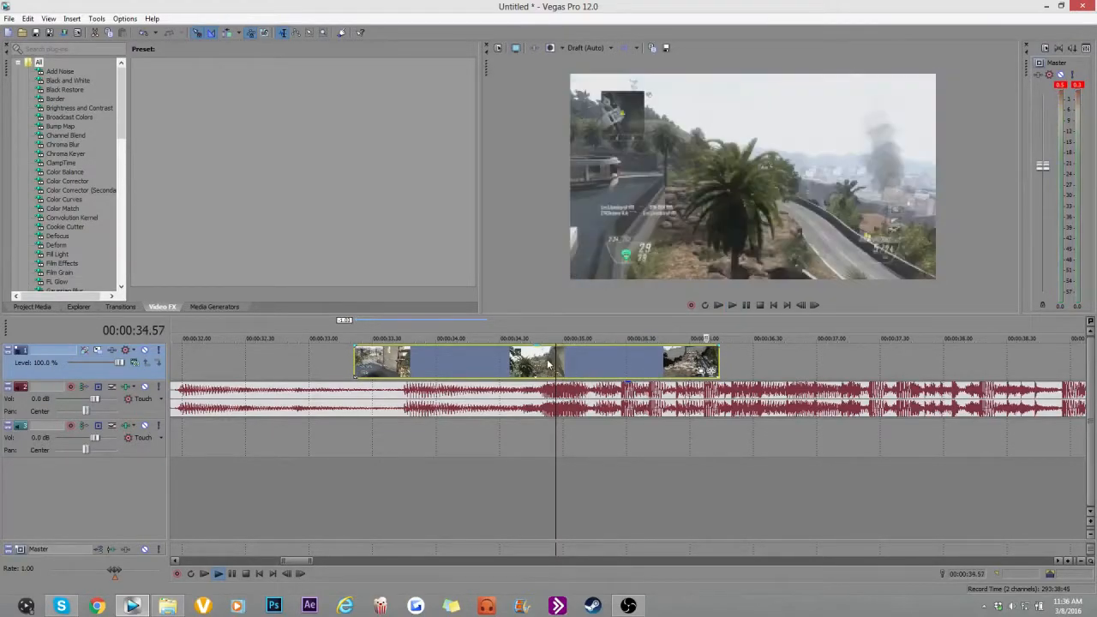
pyautogui.press('space')
# Move the second gameplay clip so it directly follows the first one, starting at 00:00:36.14.
pyautogui.scroll(-6, 794, 365)
pyautogui.moveTo(954, 360); pyautogui.dragTo(683, 361)
pyautogui.click(667, 393)
pyautogui.scroll(5, 667, 393)
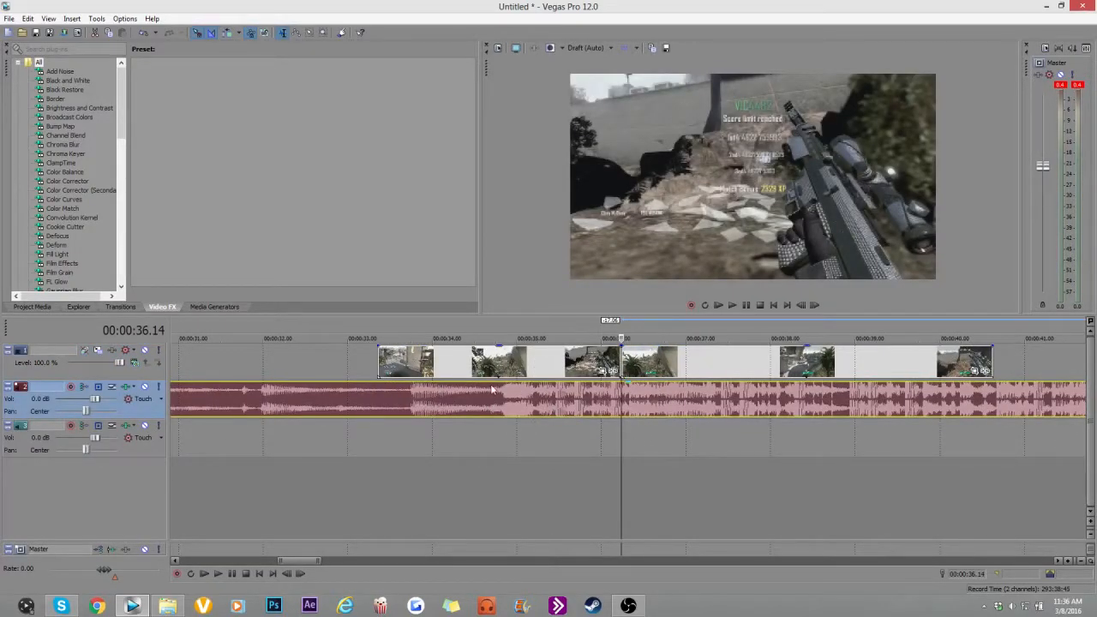
# Play from about 00:00:34.44 and add four timeline markers on the song's beats over the second clip.
pyautogui.click(447, 402)
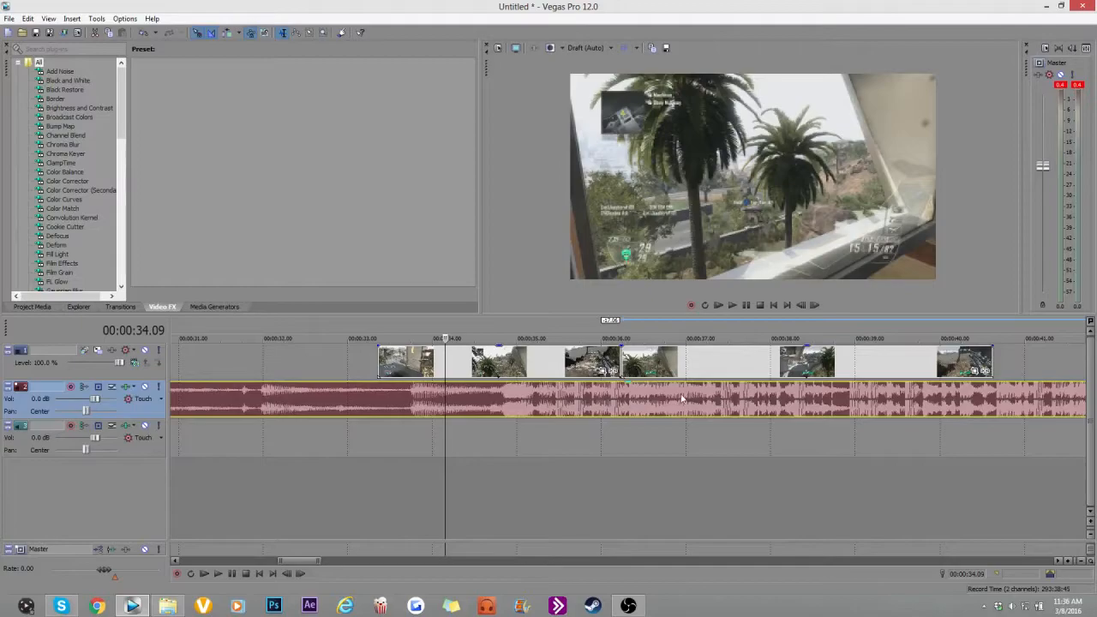
pyautogui.press('space')
pyautogui.scroll(-3, 506, 383)
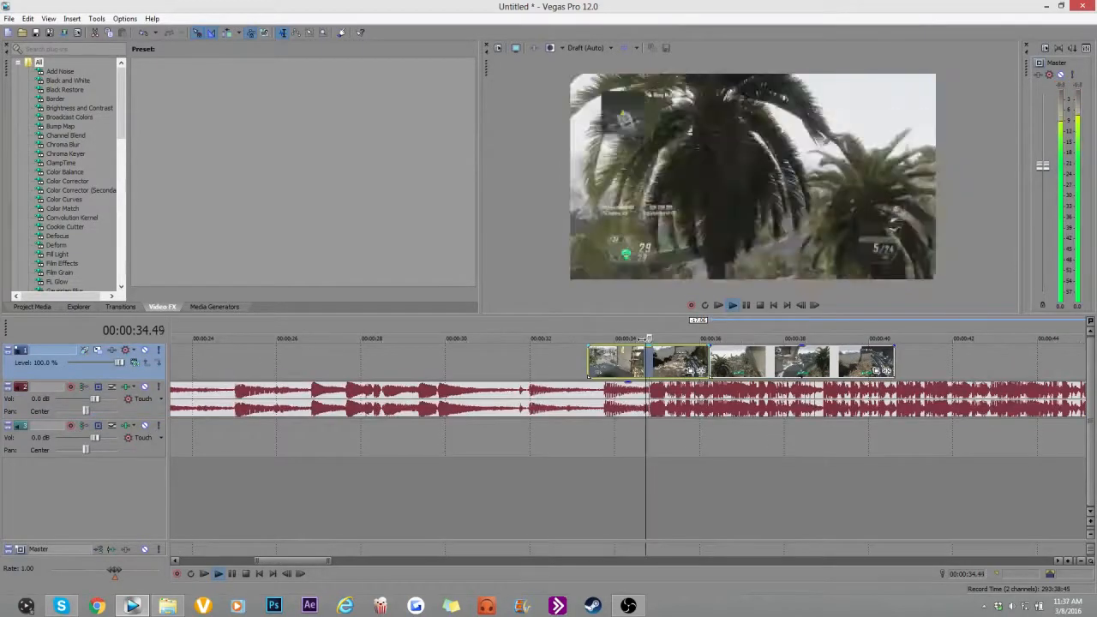
pyautogui.press('m')
pyautogui.press('m')
pyautogui.press('m')
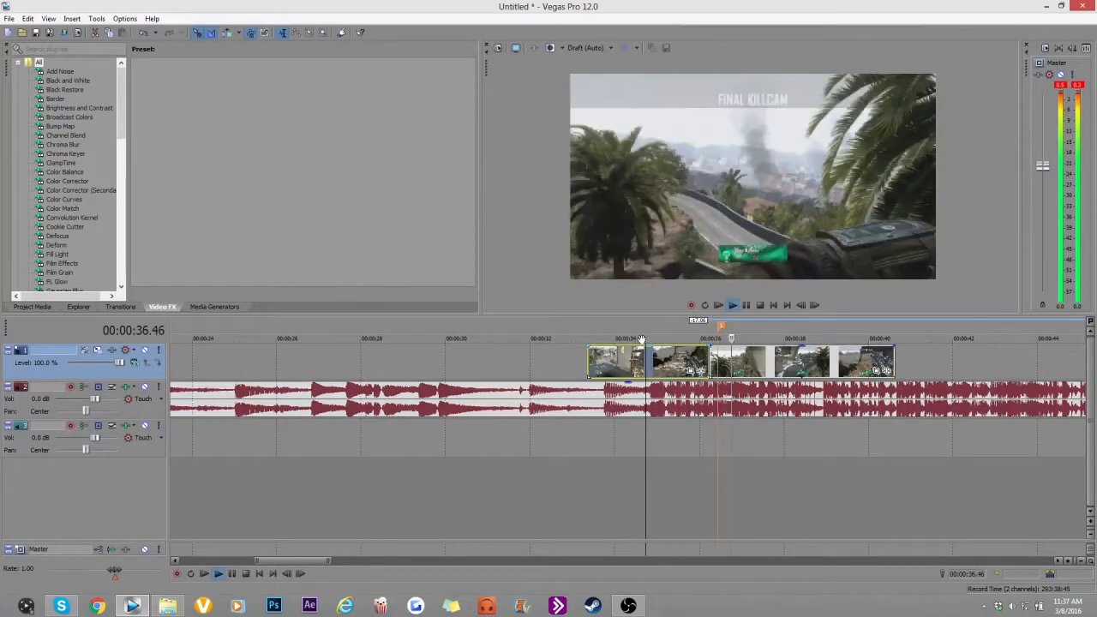
pyautogui.press('m')
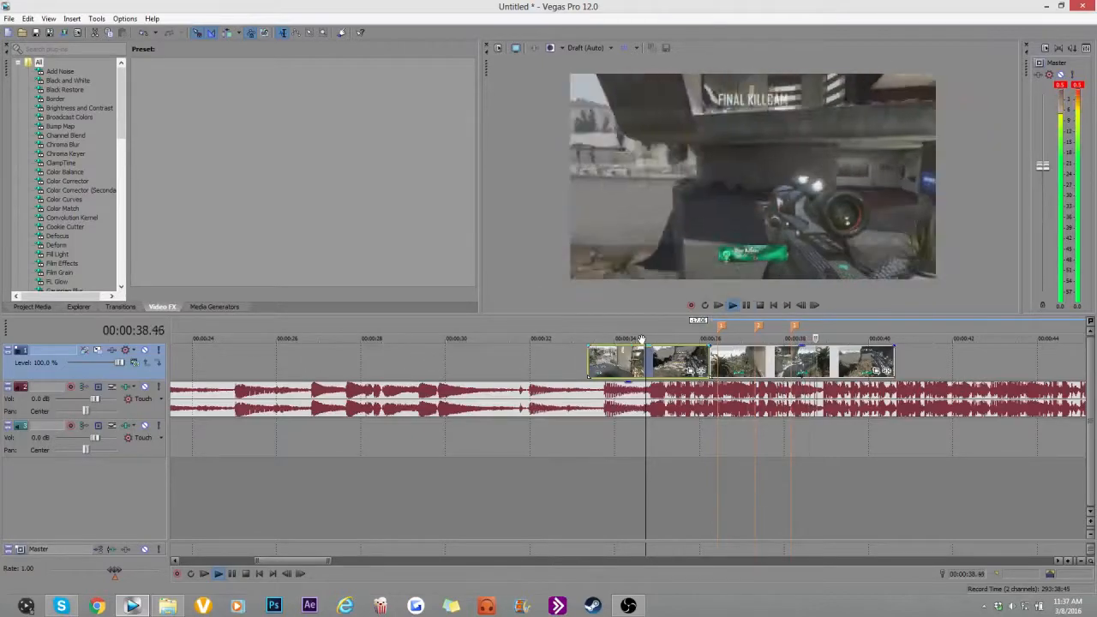
pyautogui.press('space')
# Add a velocity envelope to the second gameplay clip and place the playhead at 00:00:36.18, just after its start.
pyautogui.rightClick(737, 365)
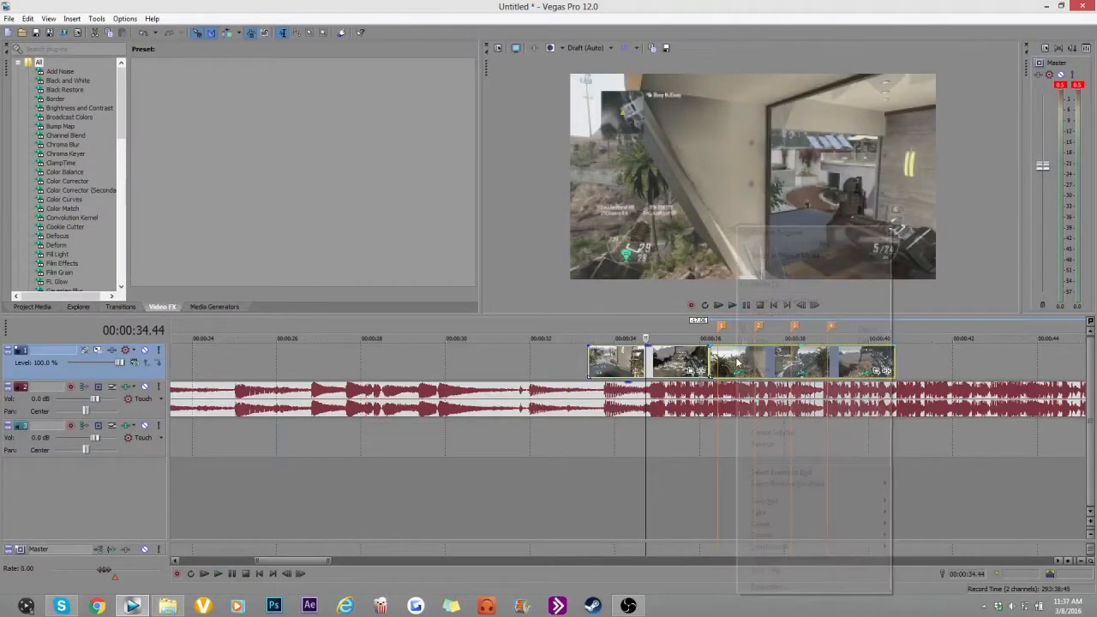
pyautogui.moveTo(797, 483)
pyautogui.click(917, 486)
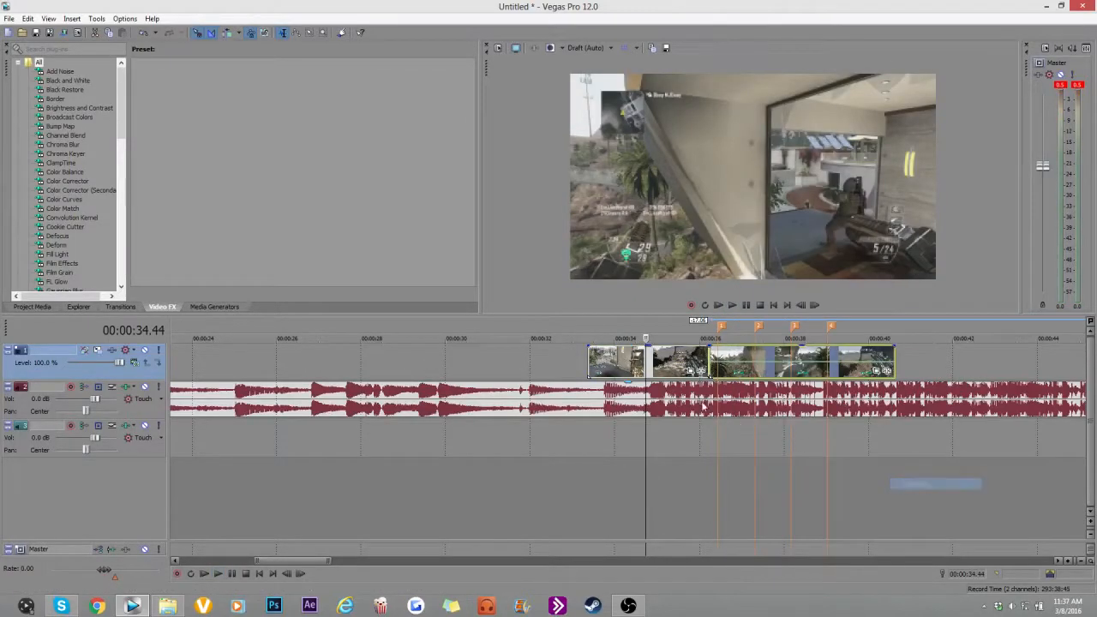
pyautogui.scroll(3, 725, 372)
pyautogui.click(754, 373)
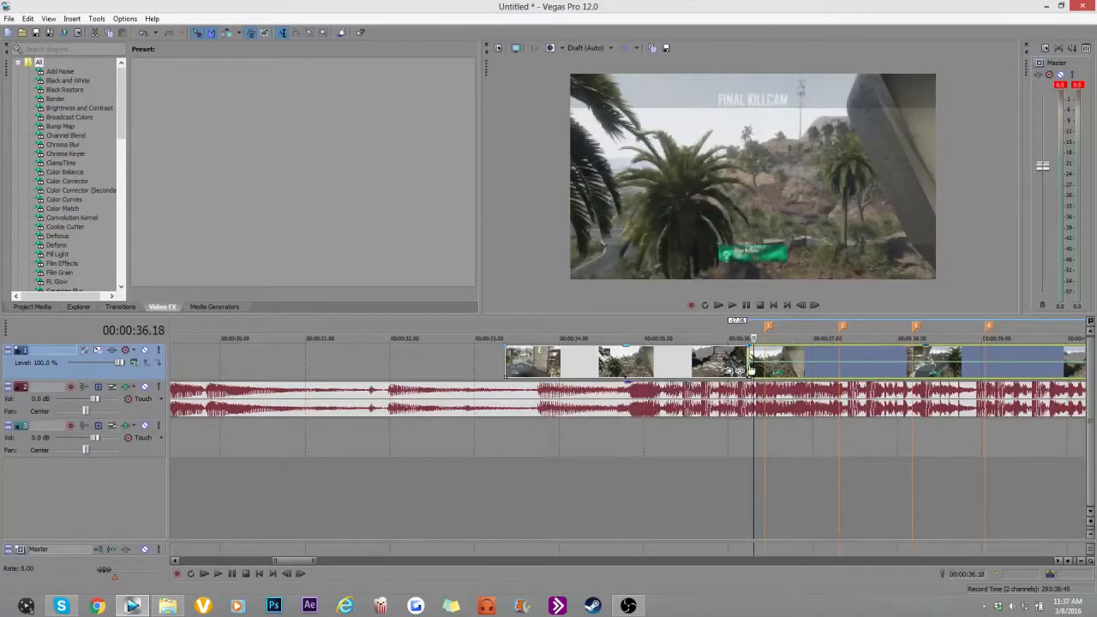
# Raise the second gameplay clip's velocity envelope to its maximum at the clip's start and around marker 1 at 00:00:36.26.
pyautogui.scroll(-2, 751, 368)
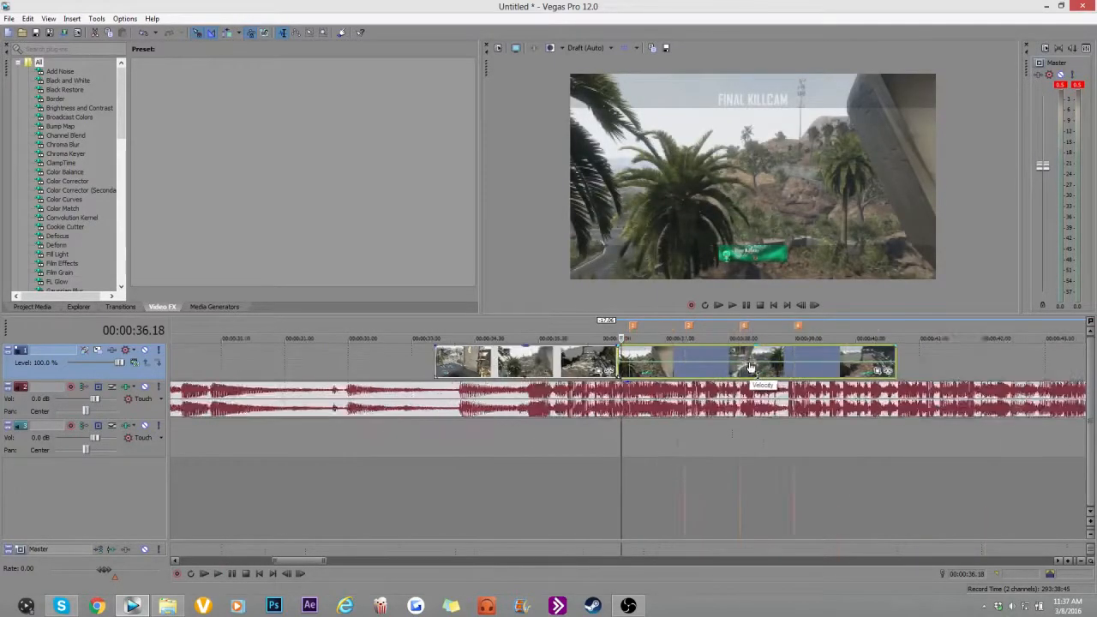
pyautogui.scroll(2, 752, 367)
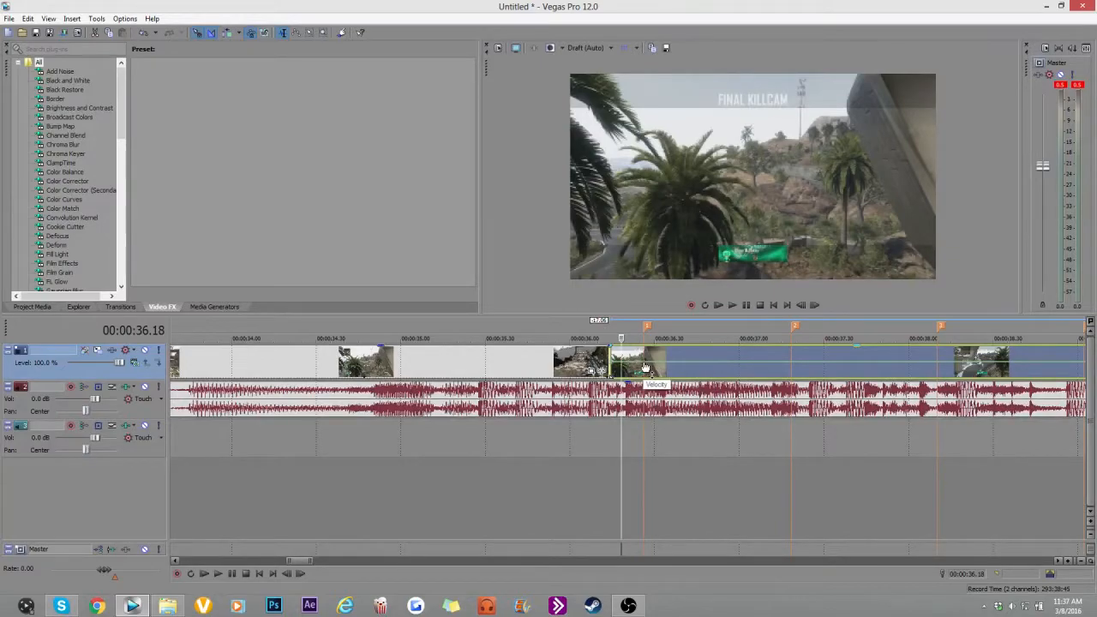
pyautogui.click(645, 367)
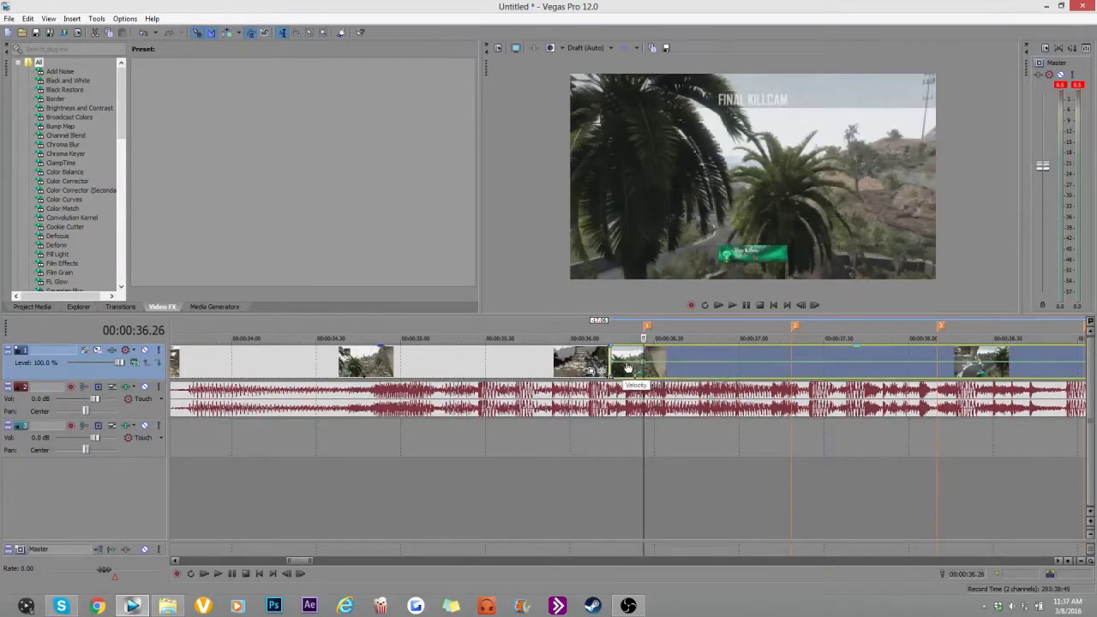
pyautogui.rightClick(644, 363)
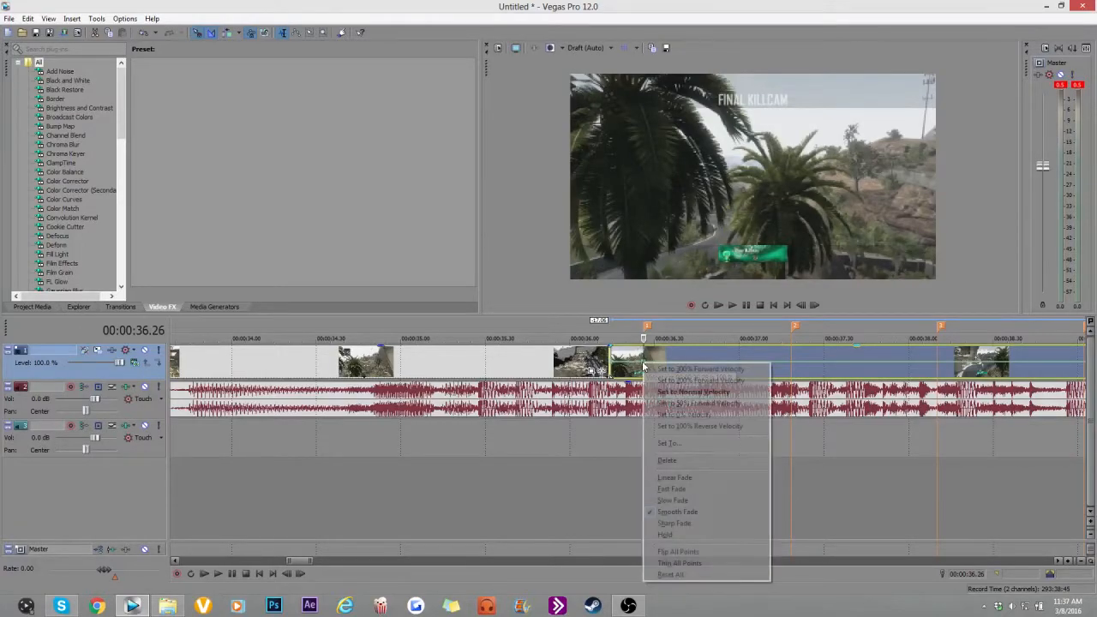
pyautogui.click(675, 406)
pyautogui.rightClick(613, 364)
pyautogui.click(647, 408)
pyautogui.doubleClick(653, 367)
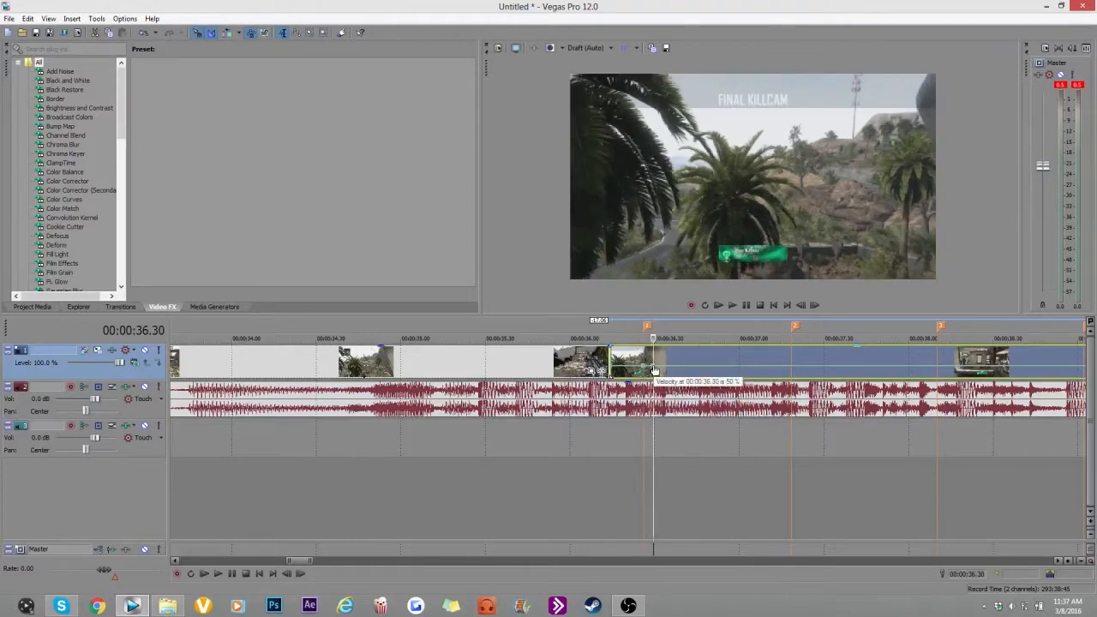
pyautogui.moveTo(653, 367); pyautogui.dragTo(647, 365)
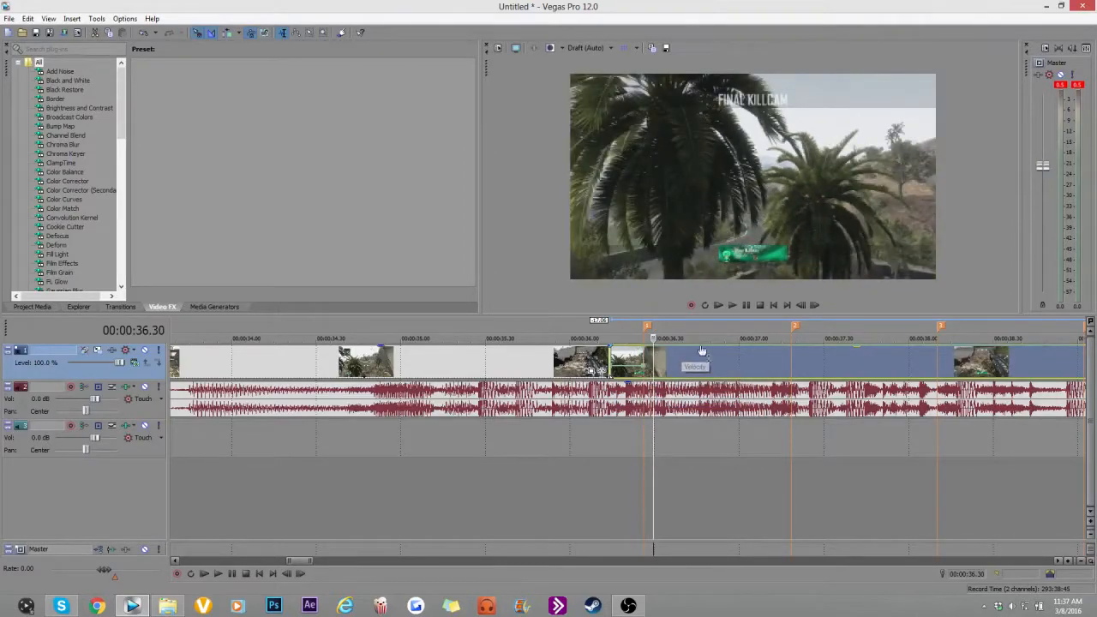
# Add velocity points at 00:00:36.51 and marker 2, setting the one midway between markers 1 and 2 to 50% forward velocity.
pyautogui.click(713, 351)
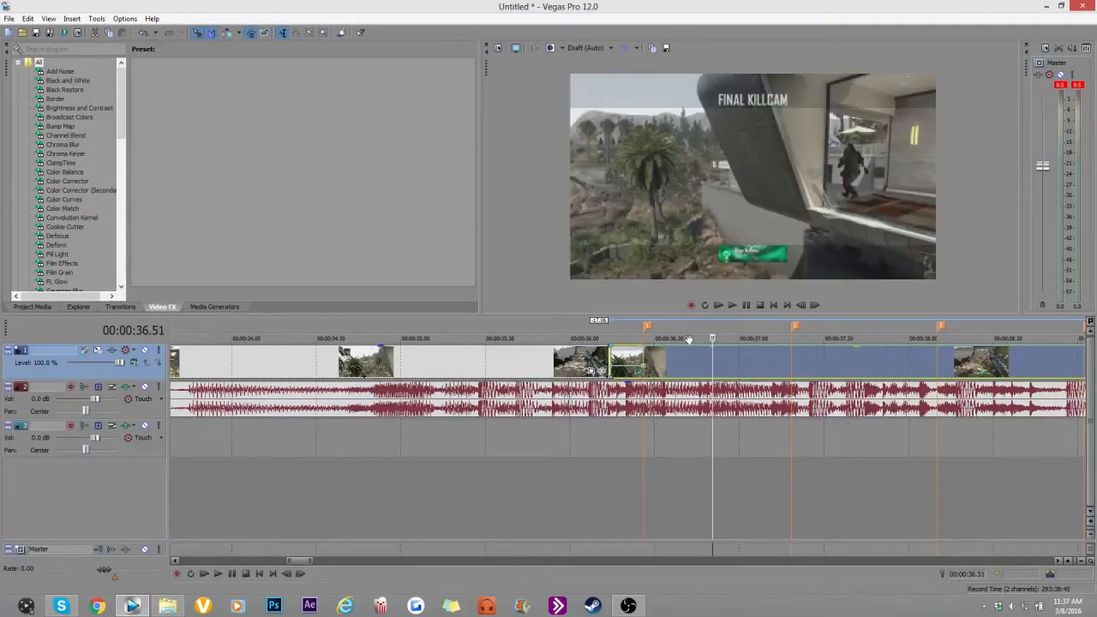
pyautogui.click(792, 351)
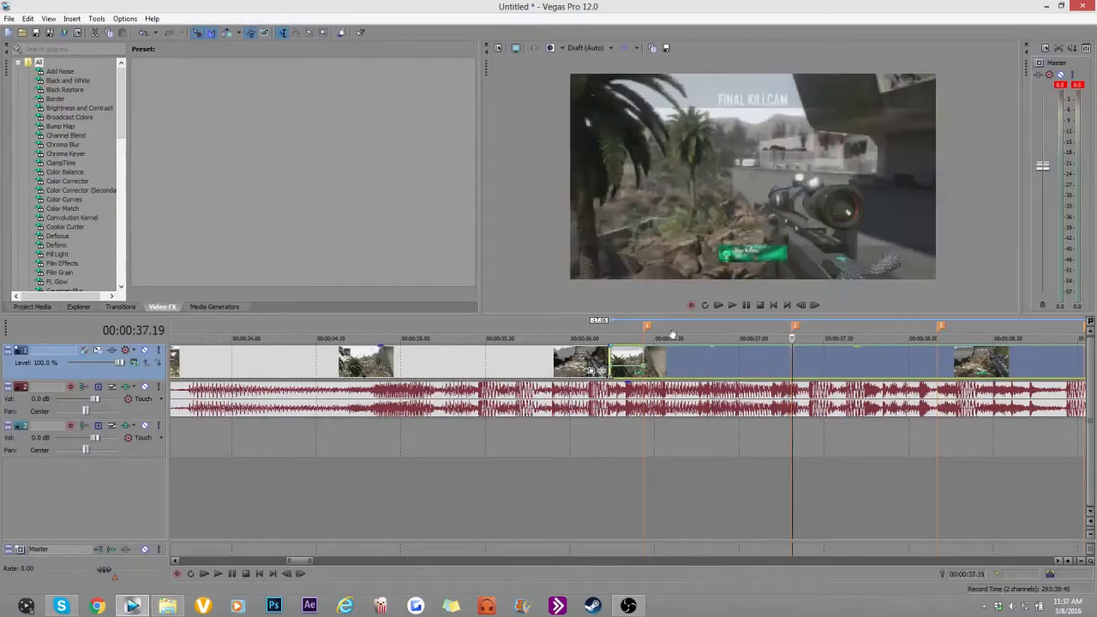
pyautogui.rightClick(716, 350)
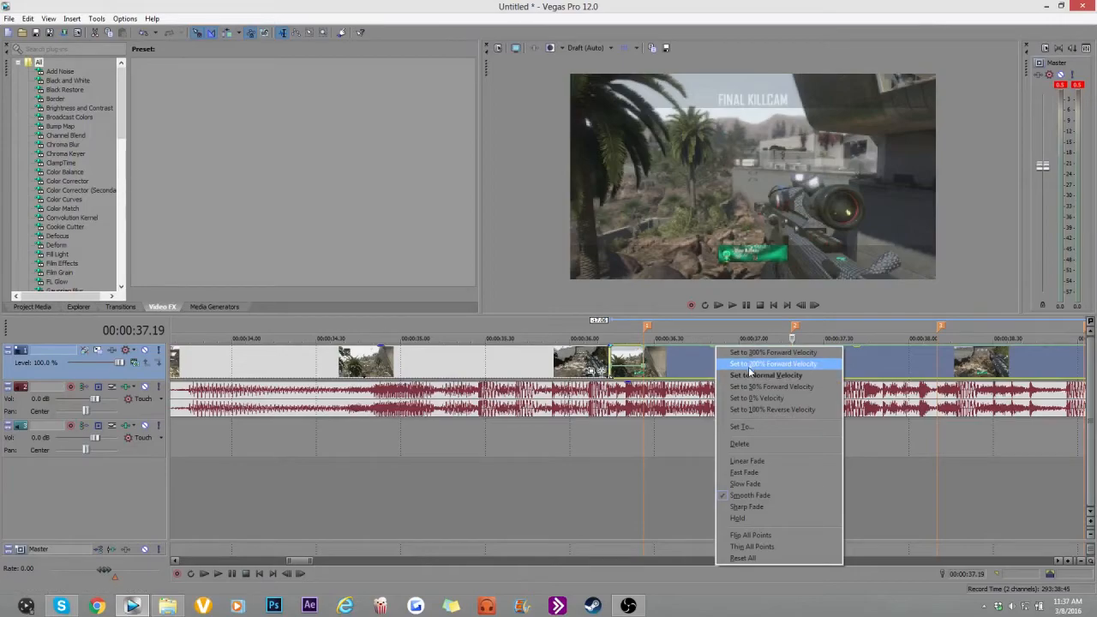
pyautogui.click(750, 387)
pyautogui.rightClick(676, 353)
pyautogui.click(726, 389)
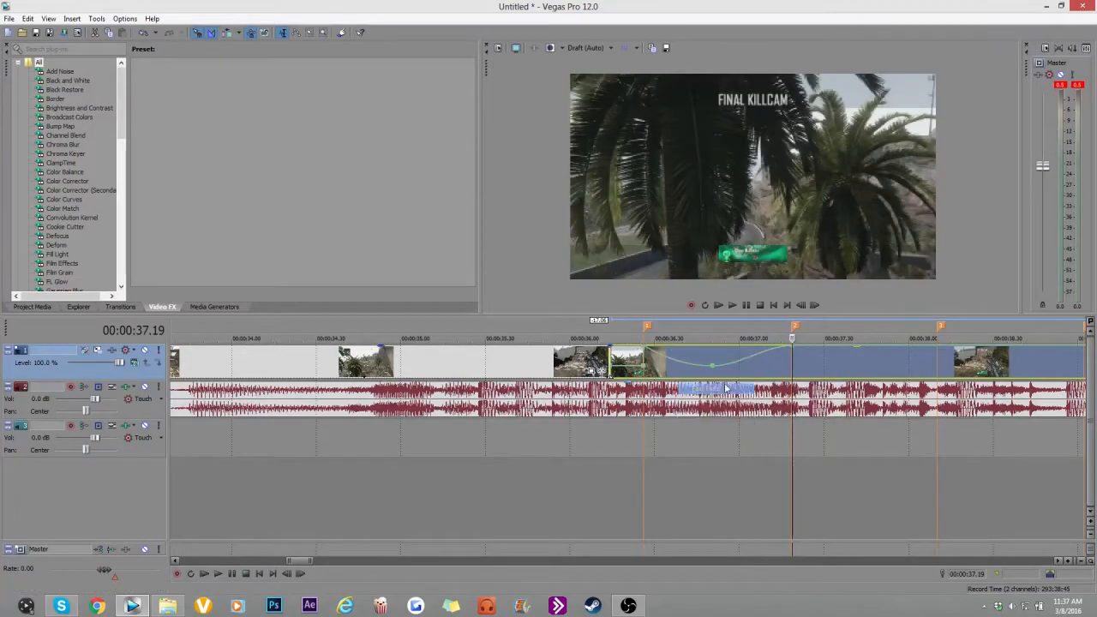
pyautogui.rightClick(747, 360)
pyautogui.click(780, 406)
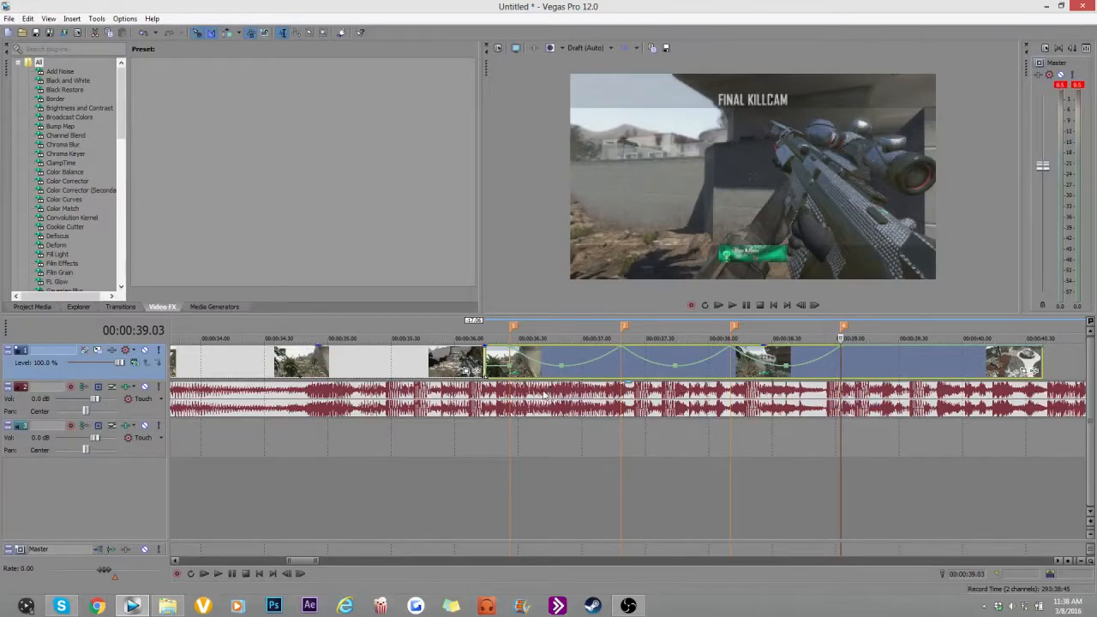
# Check the song around the cut between the two gameplay clips at 00:00:36.14.
pyautogui.click(544, 395)
pyautogui.click(556, 397)
pyautogui.click(506, 399)
pyautogui.click(462, 400)
pyautogui.click(487, 400)
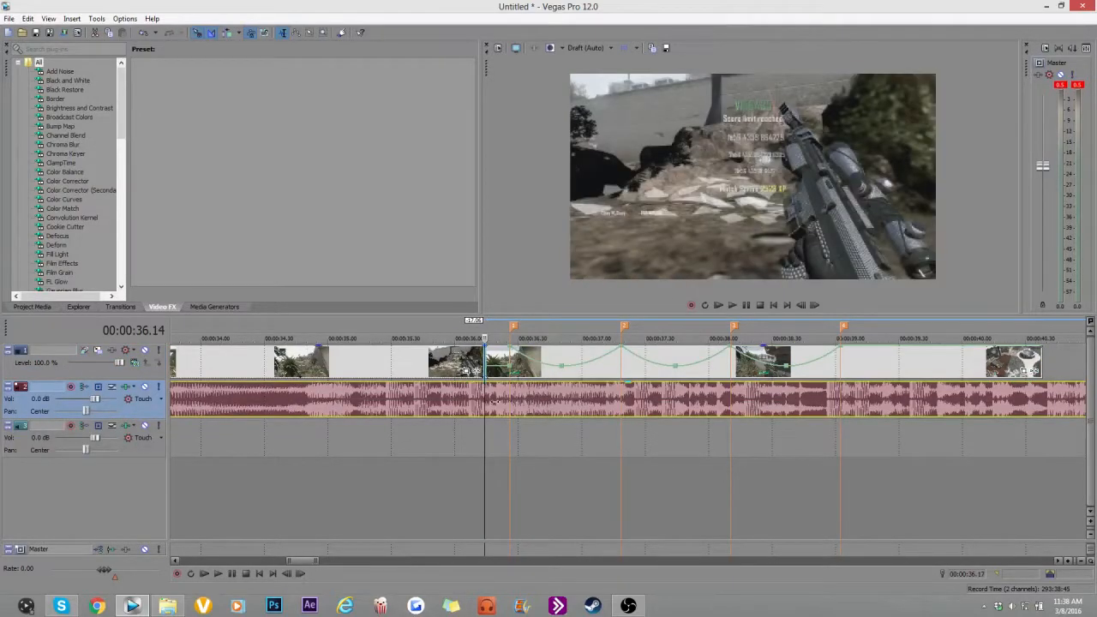
# Examine the second clip frame by frame from marker 4 to about 00:00:39.10.
pyautogui.click(849, 399)
pyautogui.click(863, 399)
pyautogui.click(835, 400)
pyautogui.click(840, 400)
pyautogui.press('Right')
pyautogui.press('Right')
pyautogui.press('Right')
pyautogui.press('Right')
pyautogui.press('Right')
pyautogui.press('Right')
pyautogui.press('Right')
pyautogui.press('Right')
pyautogui.press('Right')
pyautogui.press('Right')
pyautogui.press('Right')
pyautogui.press('Right')
pyautogui.press('Right')
pyautogui.press('Right')
pyautogui.press('Right')
pyautogui.press('Right')
pyautogui.press('Right')
pyautogui.press('Right')
pyautogui.press('Right')
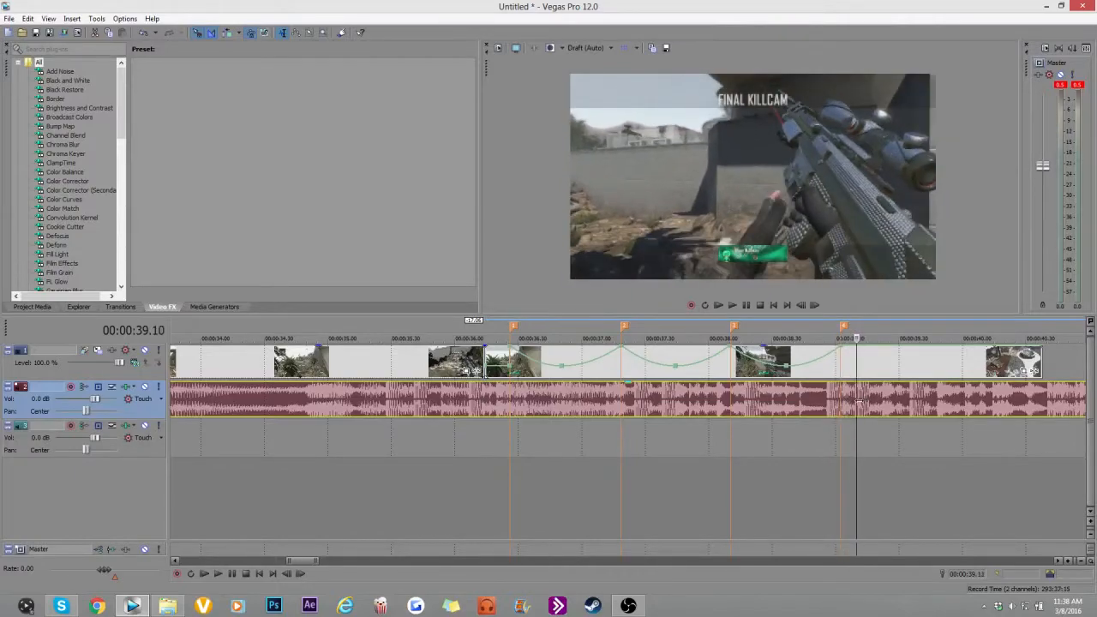
# Drop the second clip's velocity to 50% from marker 4 at 00:00:39.03 onward.
pyautogui.click(869, 353)
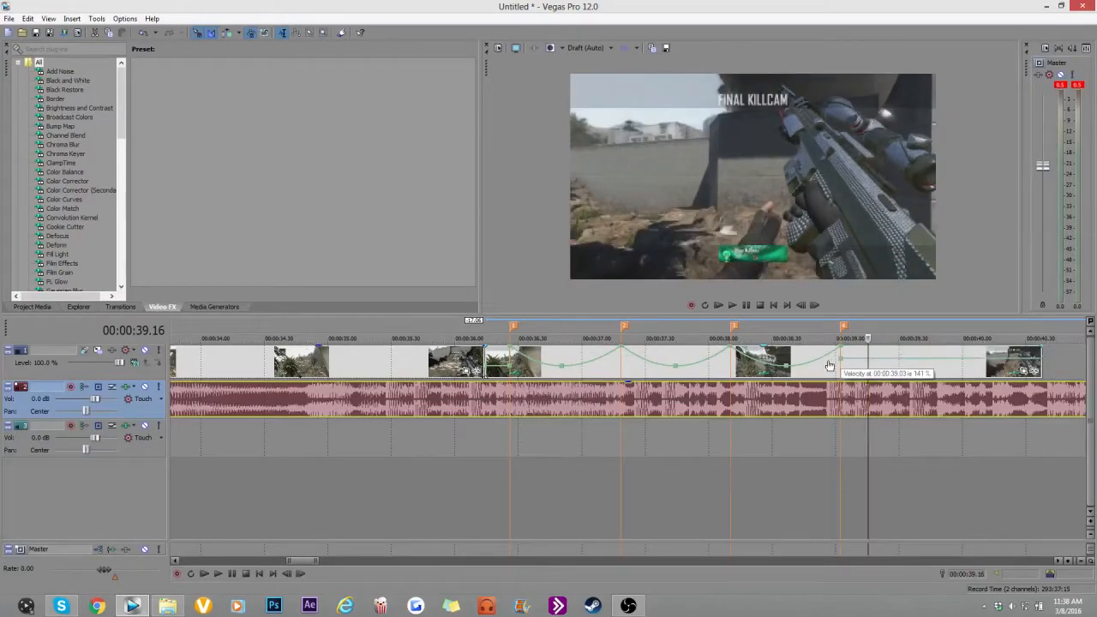
pyautogui.rightClick(841, 361)
pyautogui.click(860, 403)
pyautogui.click(828, 367)
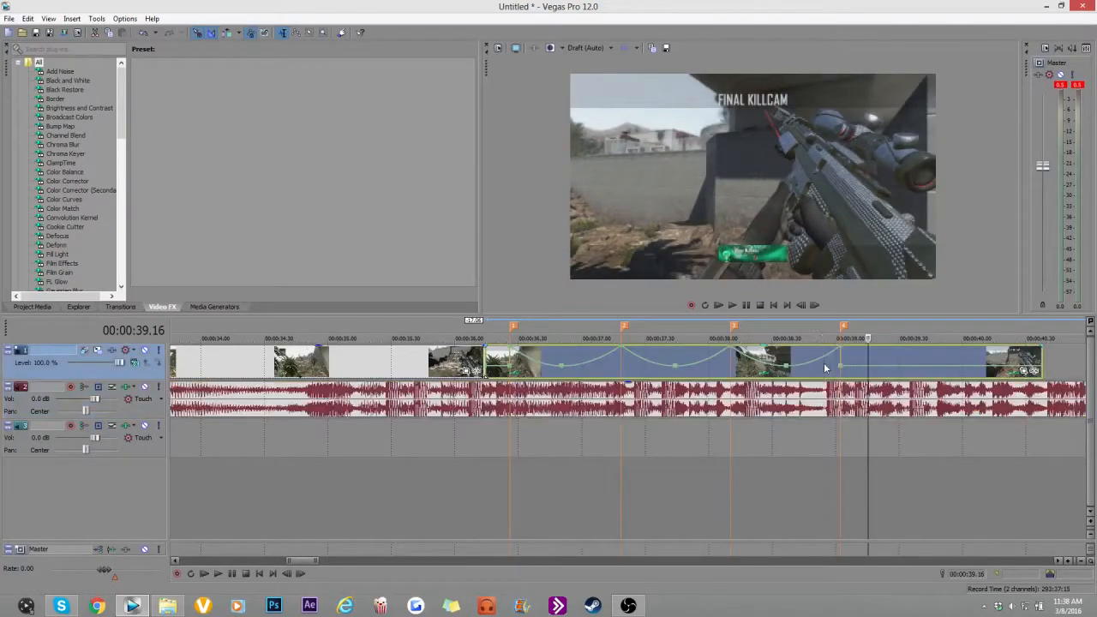
# Examine the footage after marker 4 and select the time range from 00:00:36.09 to 00:00:40.04 for preview.
pyautogui.press('Right')
pyautogui.press('Right')
pyautogui.press('Right')
pyautogui.press('Right')
pyautogui.press('Right')
pyautogui.press('Right')
pyautogui.moveTo(841, 339); pyautogui.dragTo(677, 339)
pyautogui.doubleClick(788, 322)
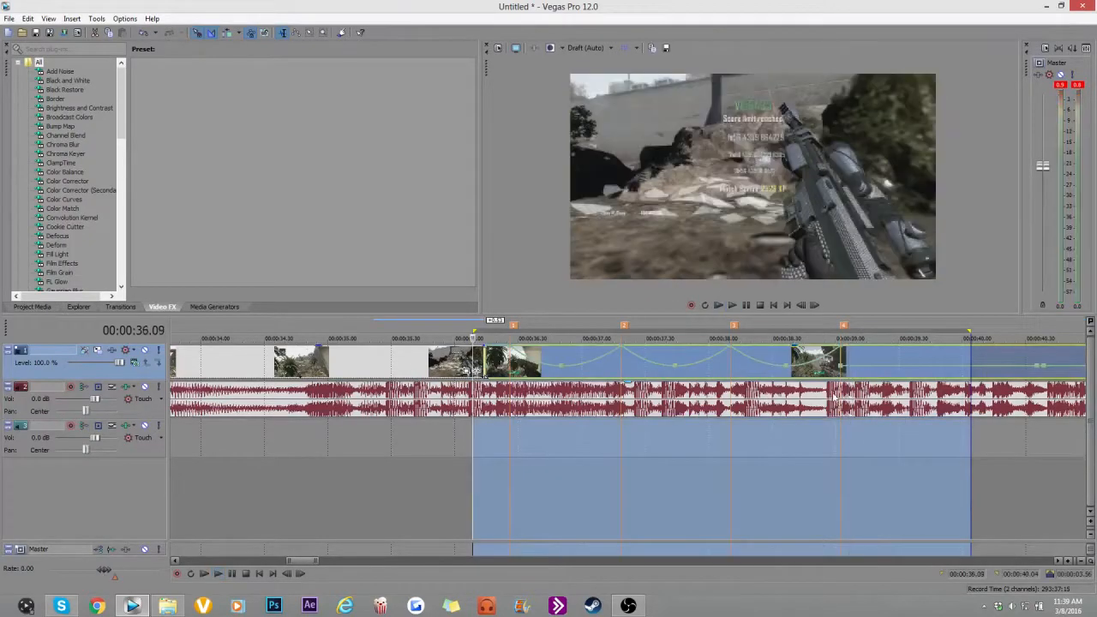
# Locate the song's beat just before marker 4 by placing the playhead at about 00:00:38.57.
pyautogui.click(828, 397)
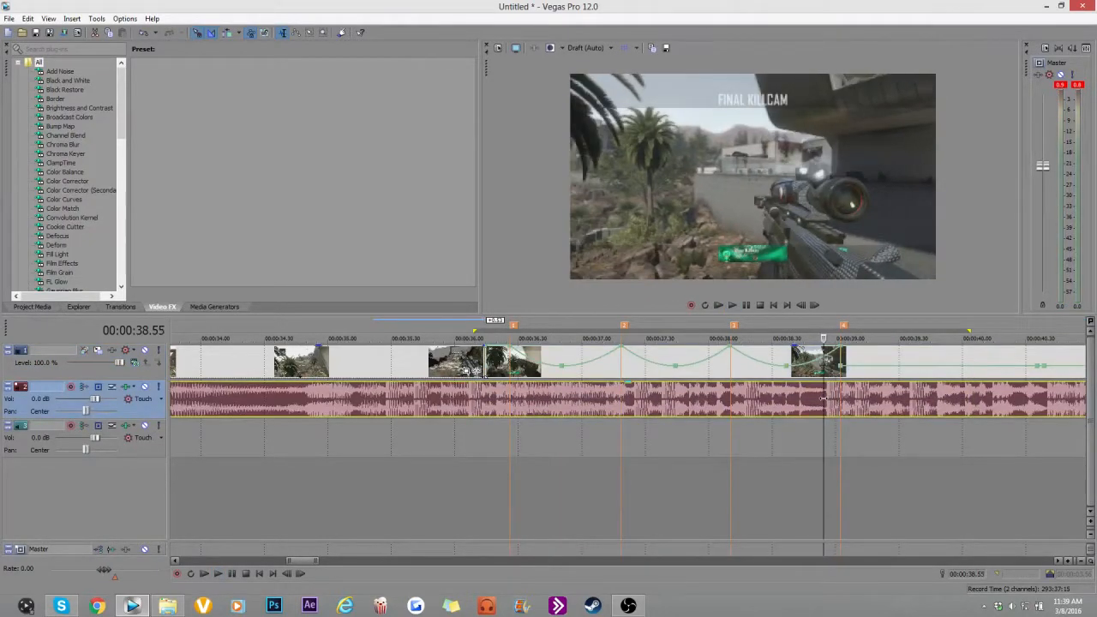
pyautogui.scroll(4, 799, 371)
pyautogui.scroll(2, 799, 370)
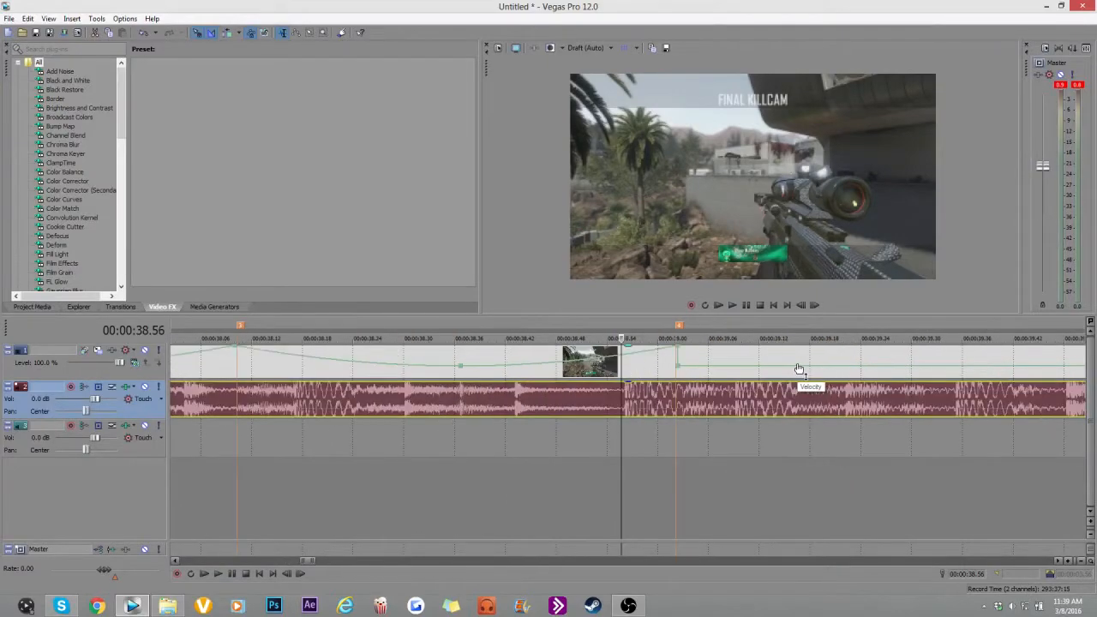
pyautogui.click(629, 396)
pyautogui.scroll(-4, 628, 396)
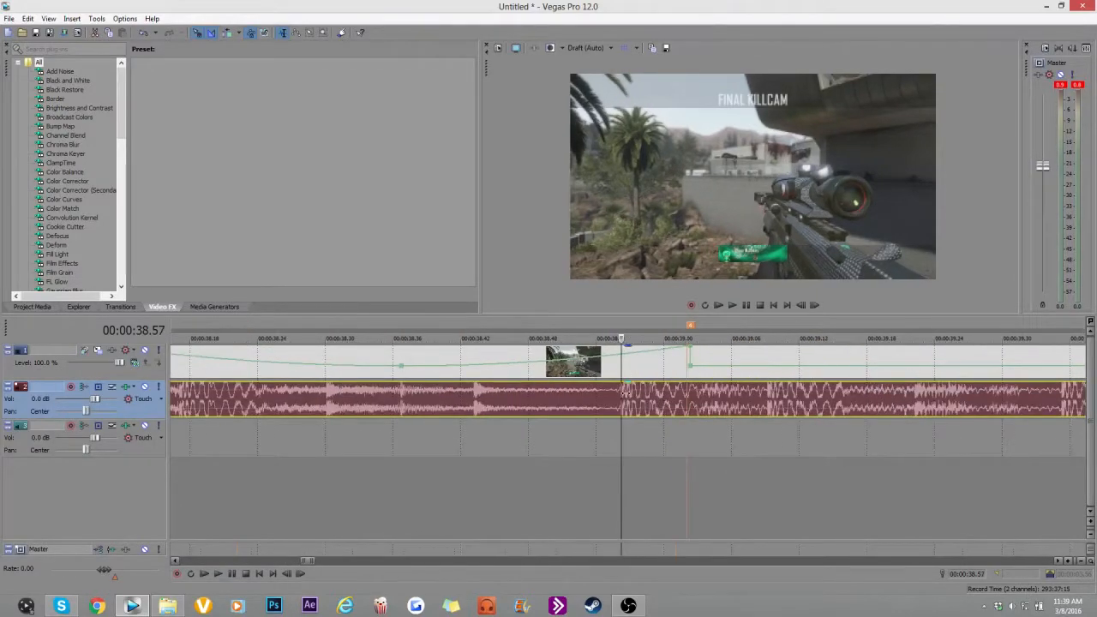
# Lower the velocity dip between markers 3 and 4, and check the frame on the beat at 00:00:38.56.
pyautogui.moveTo(570, 372); pyautogui.dragTo(571, 373)
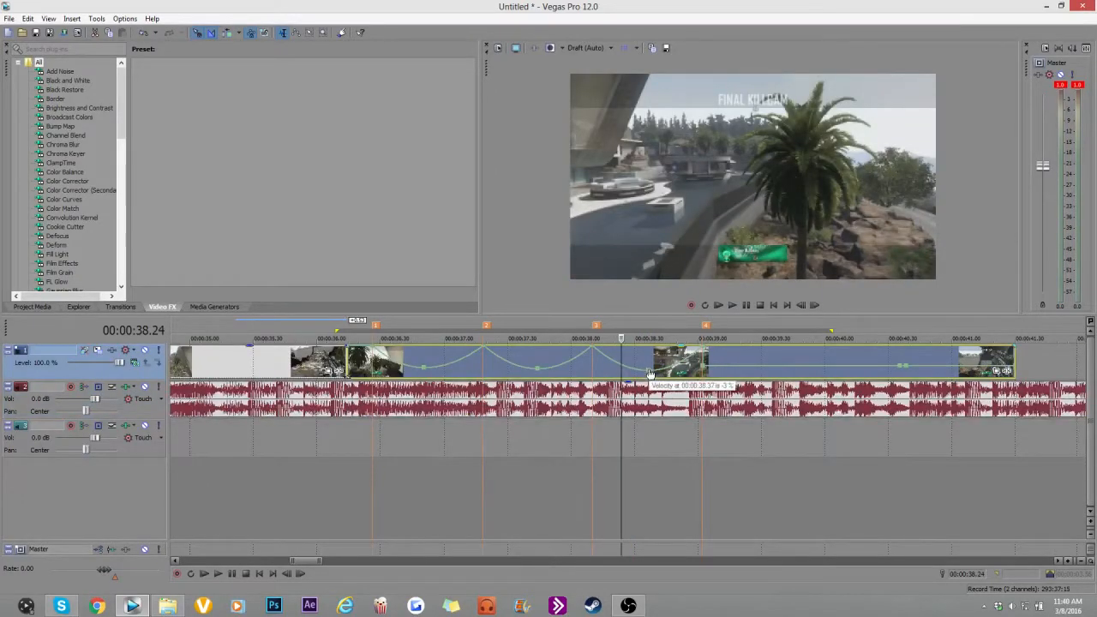
pyautogui.moveTo(650, 374); pyautogui.dragTo(668, 381)
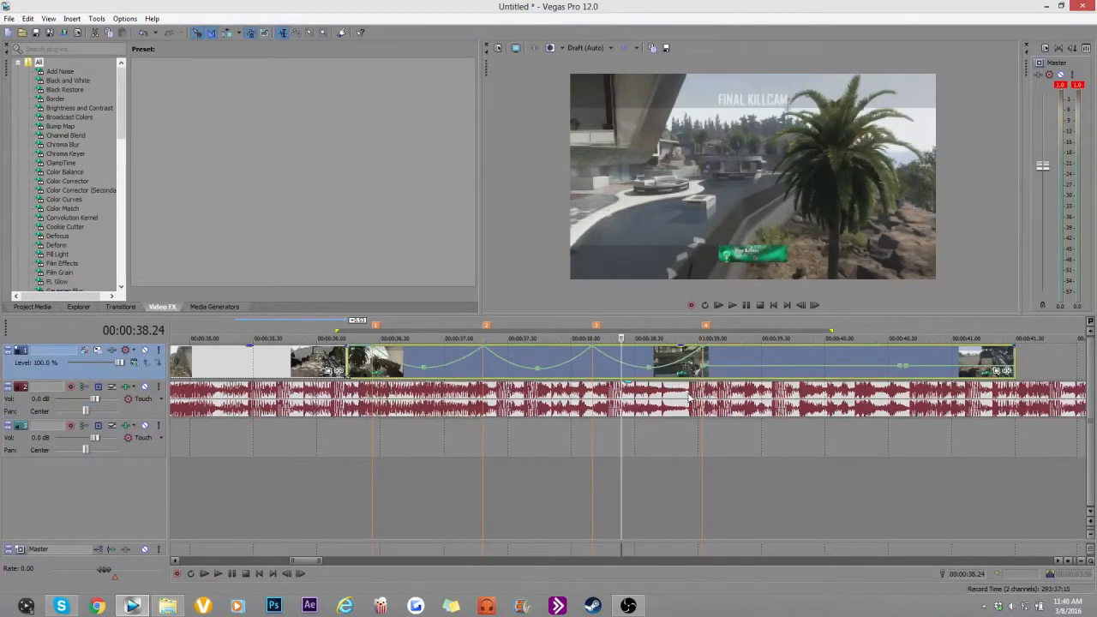
pyautogui.click(689, 399)
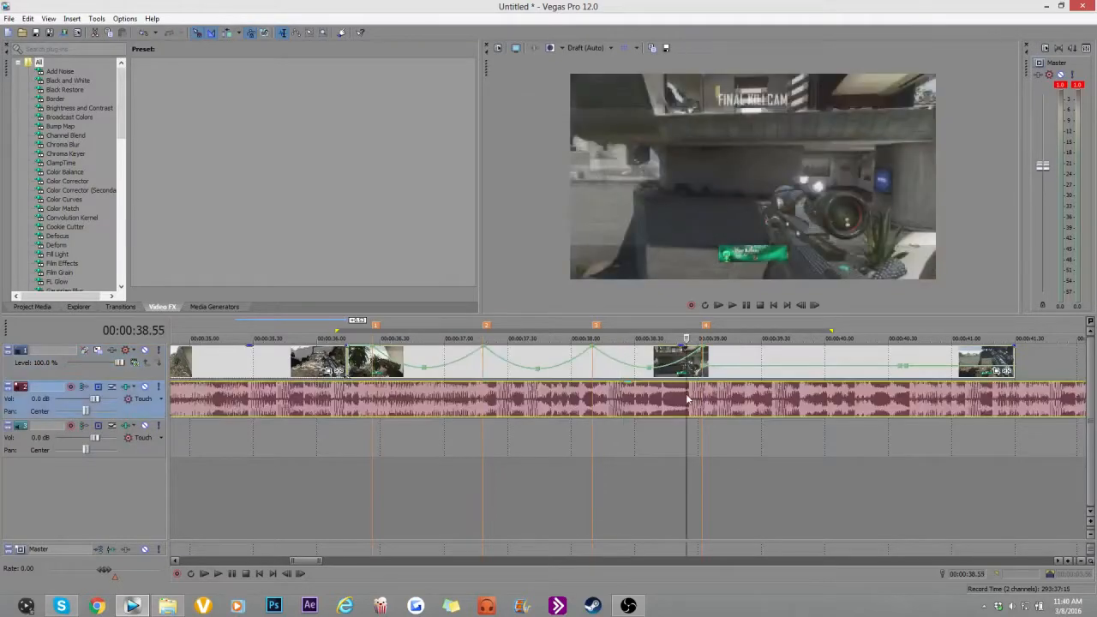
pyautogui.click(692, 400)
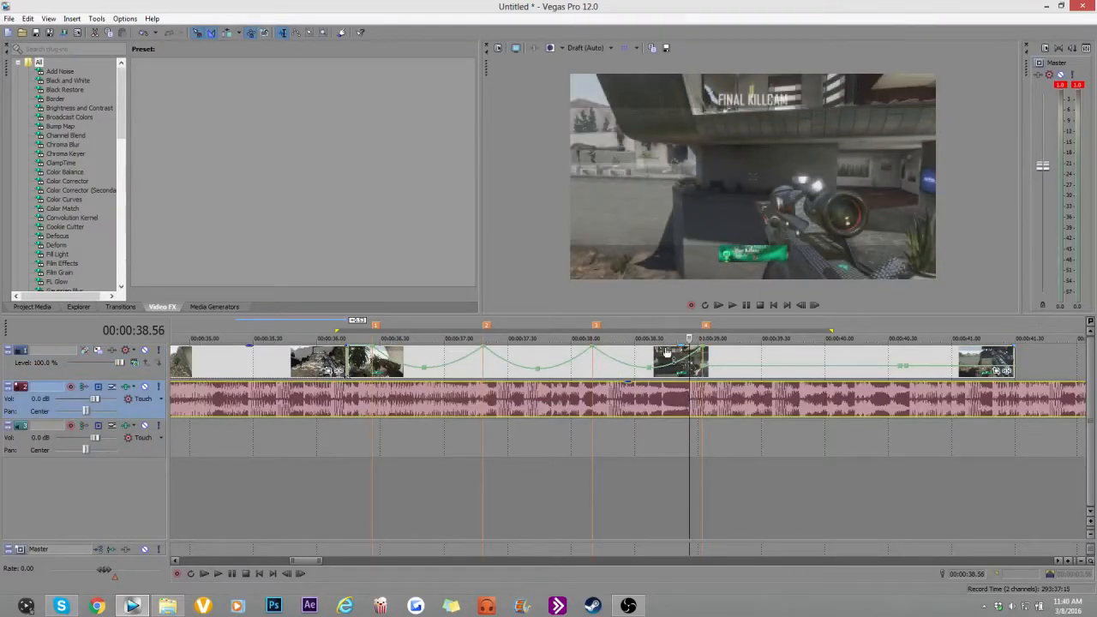
# Preview the second clip from 00:00:36.22 and undo the last edit.
pyautogui.click(362, 403)
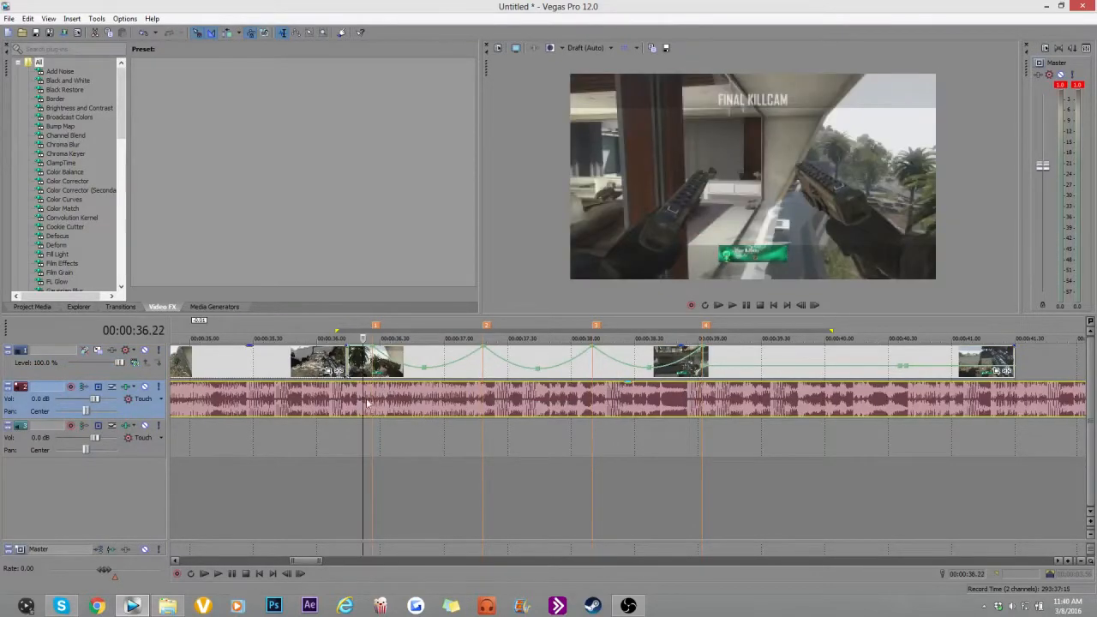
pyautogui.press('space')
pyautogui.press('space')
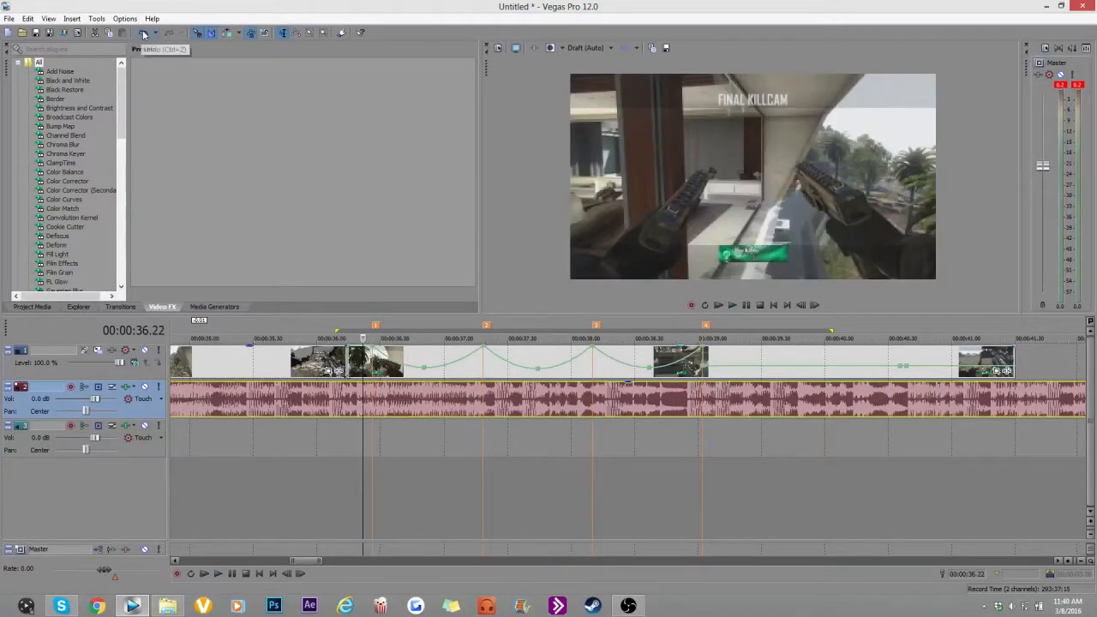
pyautogui.click(141, 37)
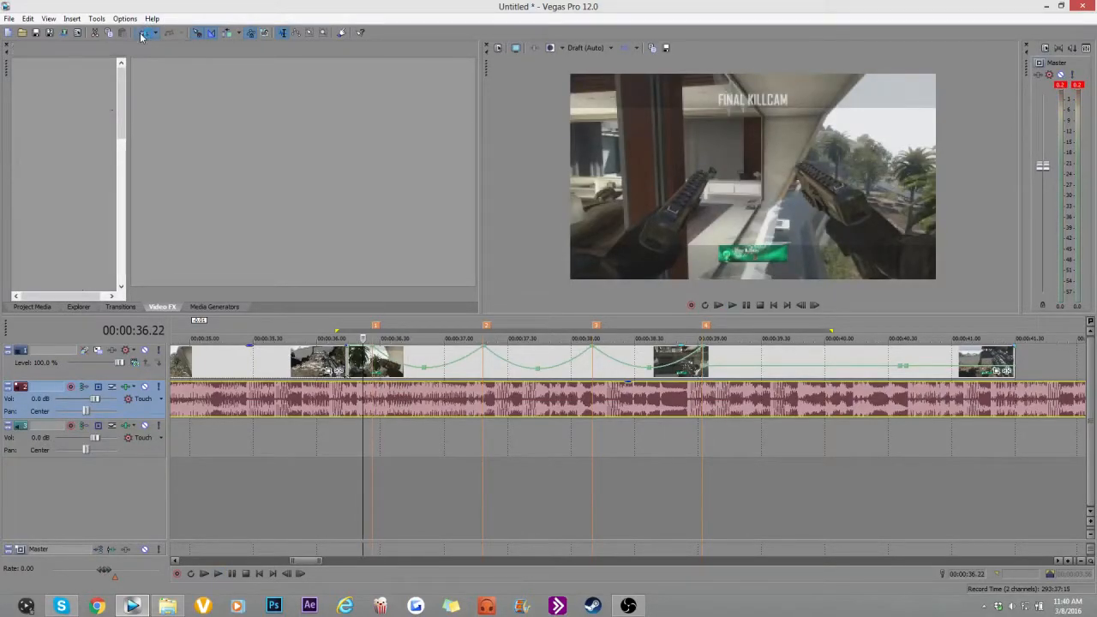
pyautogui.press('space')
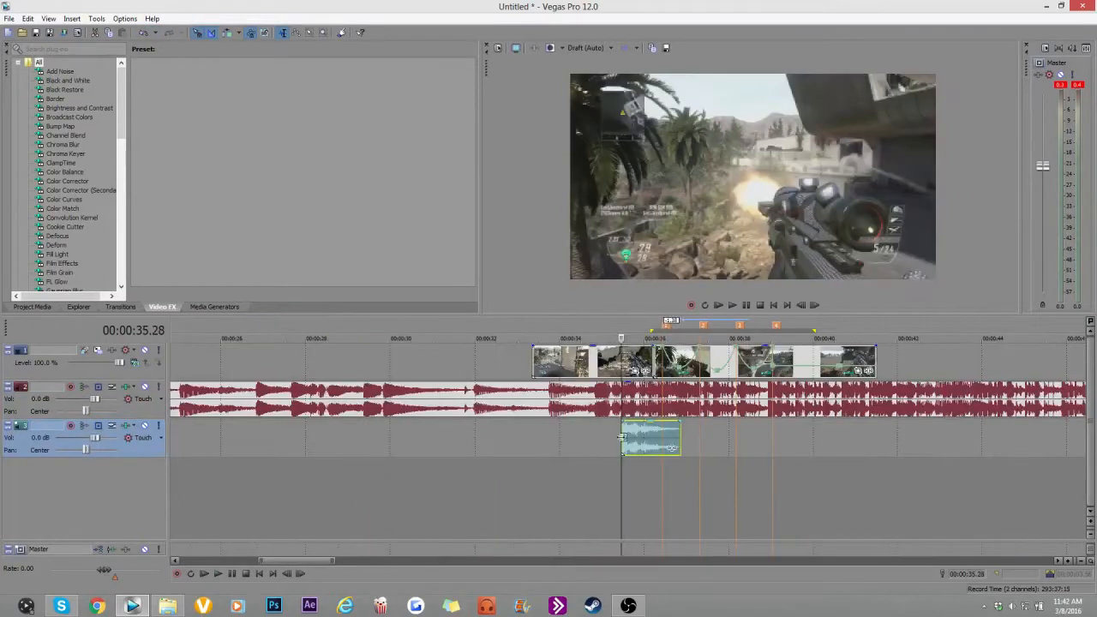
# Play from 00:00:32.43 and move the sound effect on track 3 so it starts on the beat just before marker 4.
pyautogui.click(471, 434)
pyautogui.press('space')
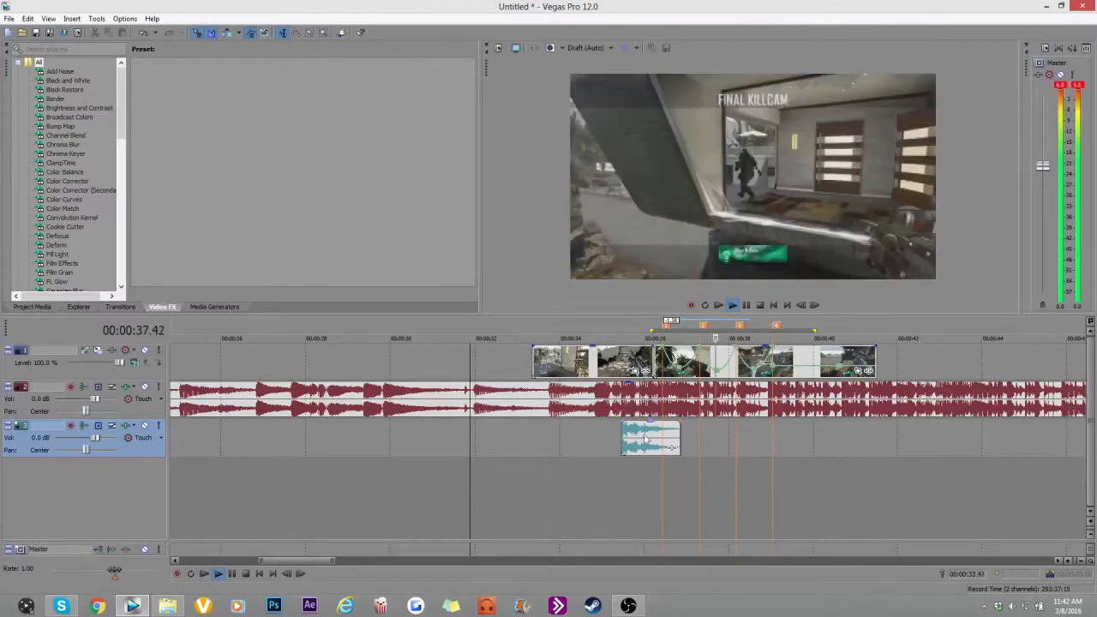
pyautogui.moveTo(643, 437); pyautogui.dragTo(794, 437)
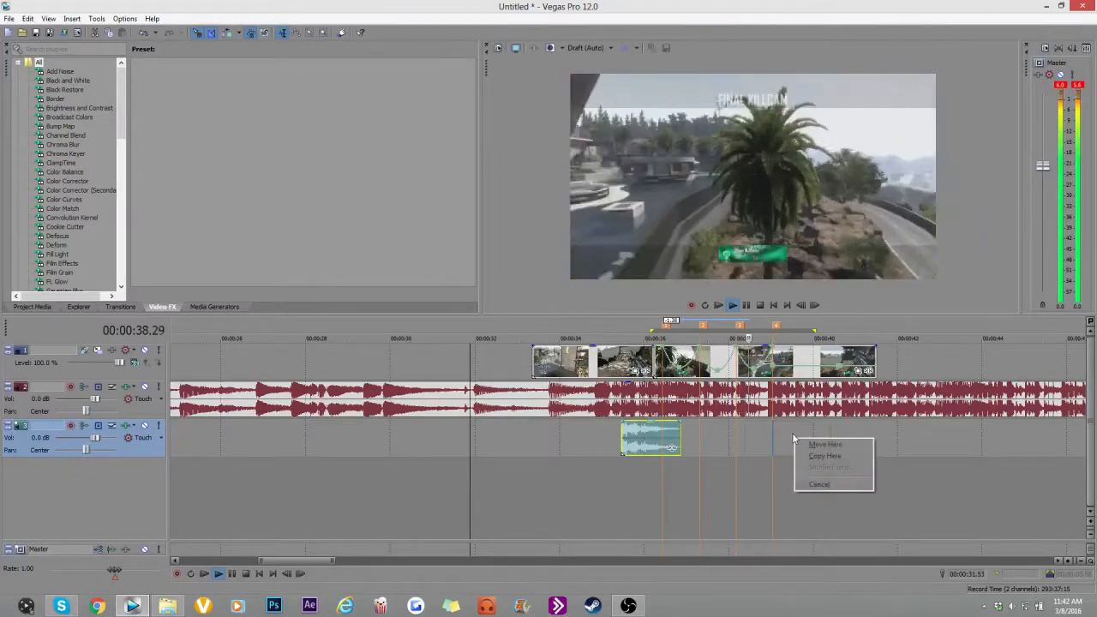
pyautogui.click(806, 447)
pyautogui.press('space')
# Preview the moved sound effect against the song and the second clip from 00:00:37.15.
pyautogui.click(317, 441)
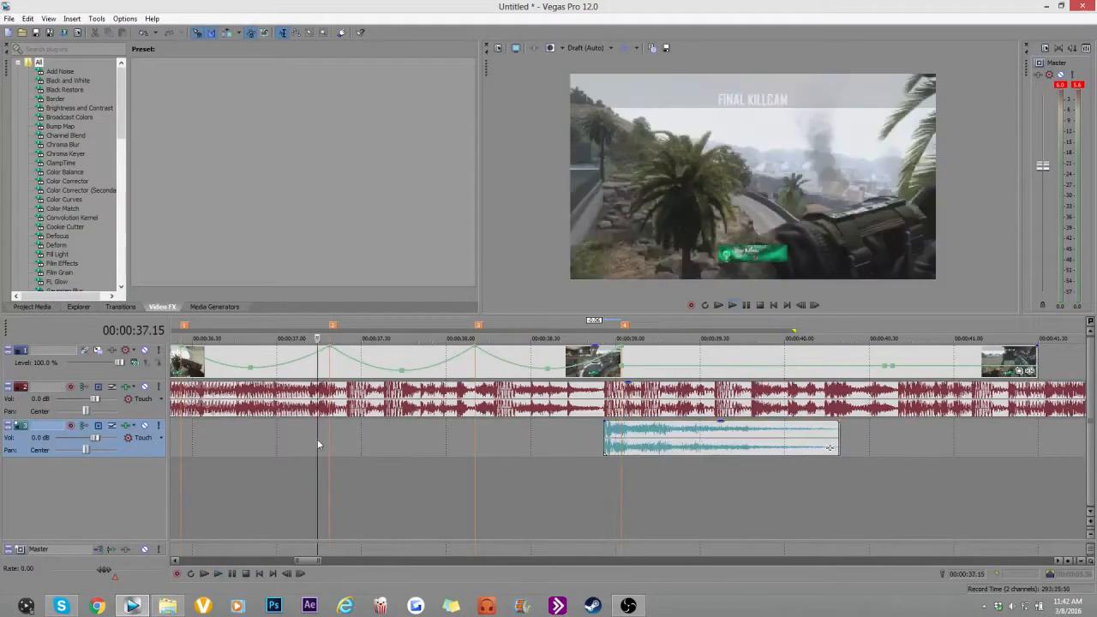
pyautogui.press('space')
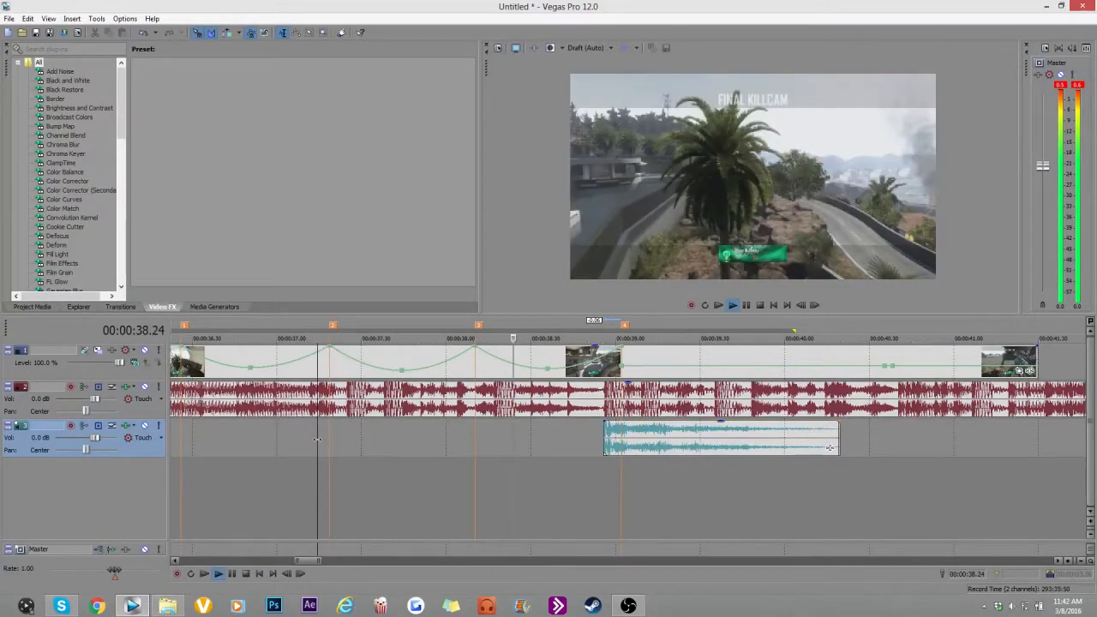
pyautogui.press('space')
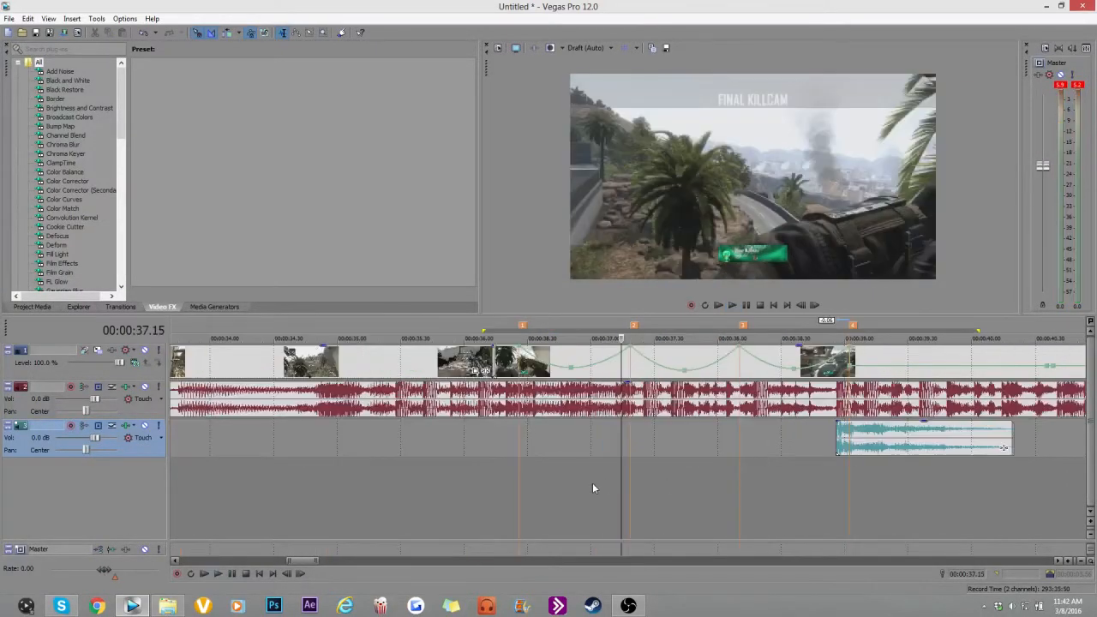
pyautogui.scroll(-2, 576, 463)
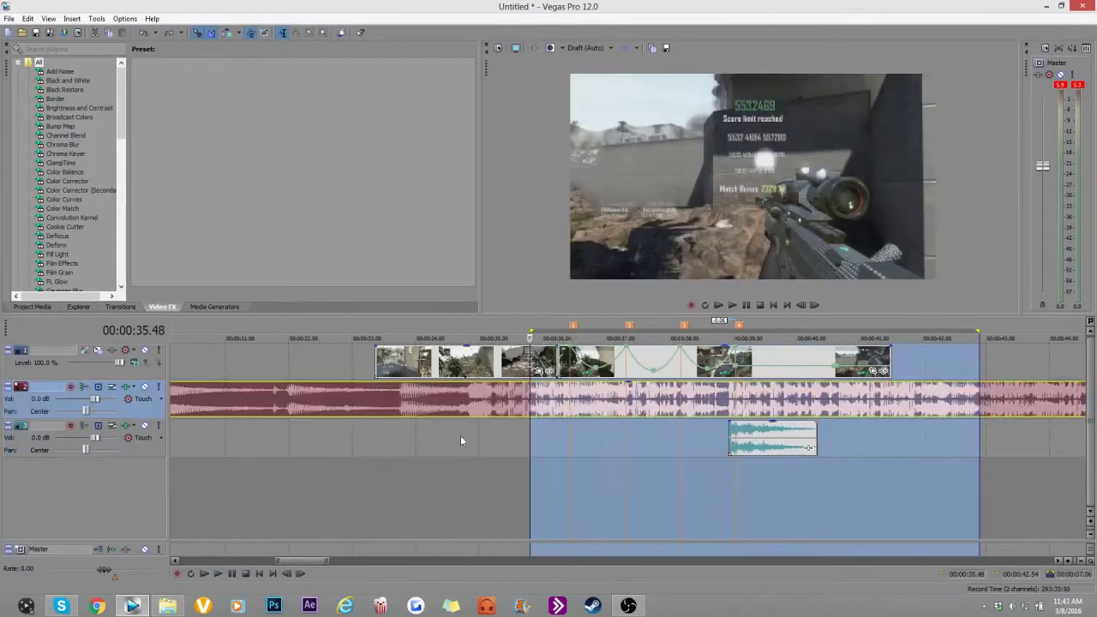
# Select both gameplay clips on track 1, and check the frame on the beat at 00:00:33.45.
pyautogui.click(566, 409)
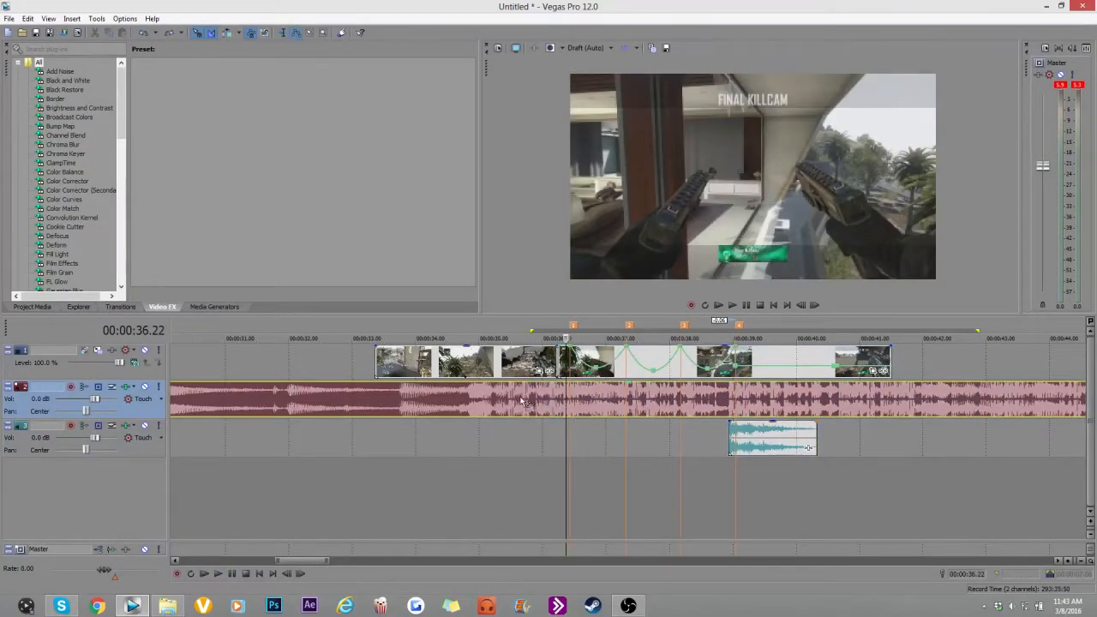
pyautogui.moveTo(358, 336); pyautogui.dragTo(288, 334)
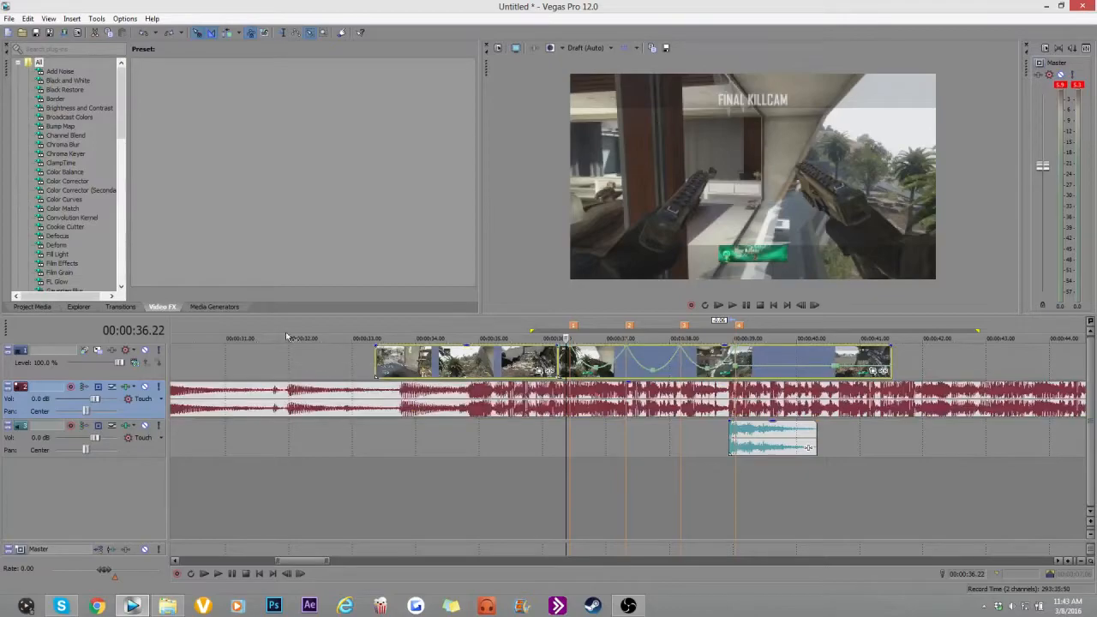
pyautogui.click(97, 18)
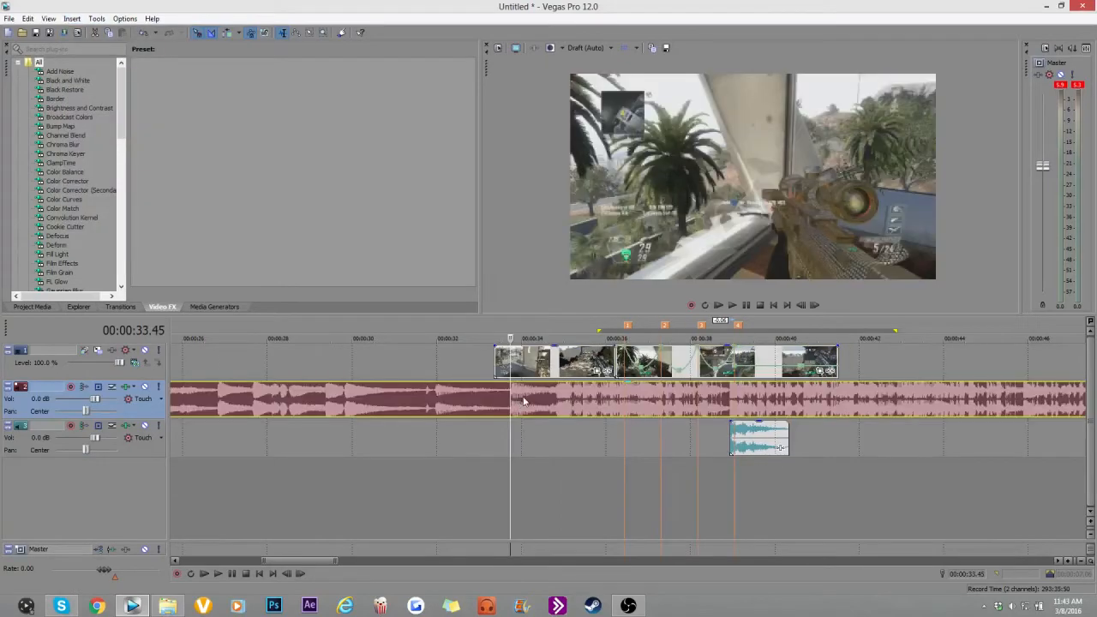
# Try shifting the song on track 2 slightly later against the gameplay clips, and undo the shift.
pyautogui.click(523, 402)
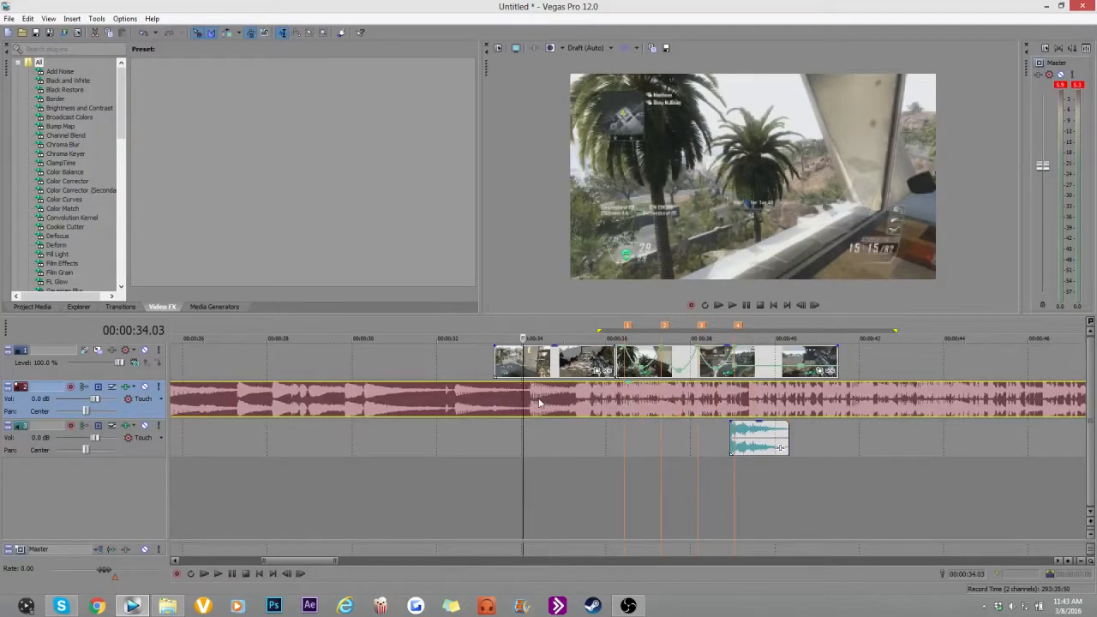
pyautogui.click(143, 32)
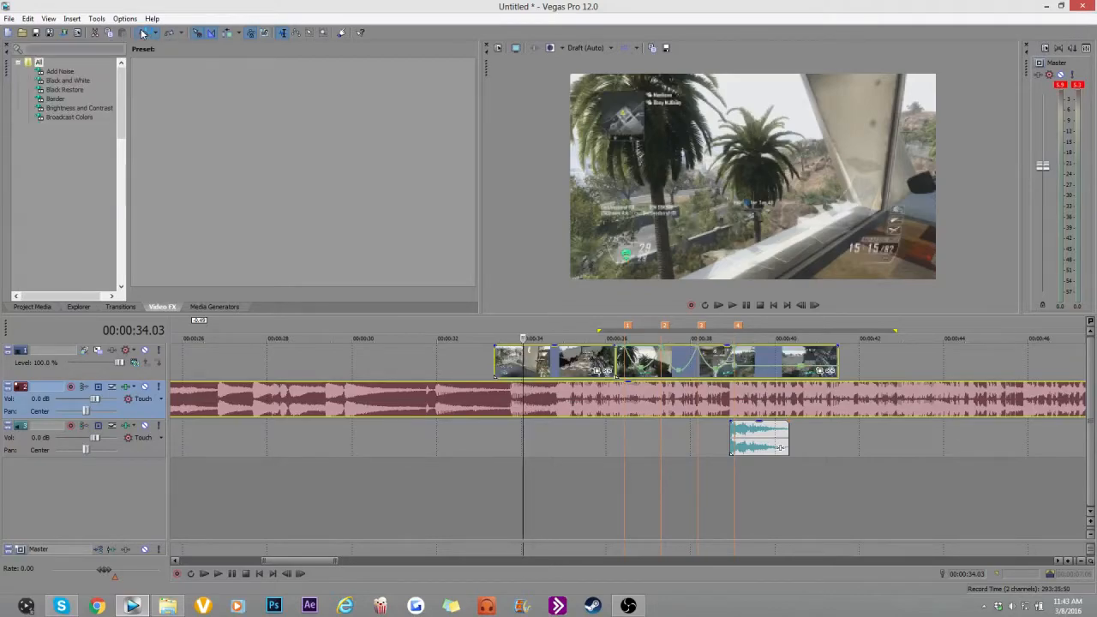
pyautogui.click(143, 32)
pyautogui.click(174, 36)
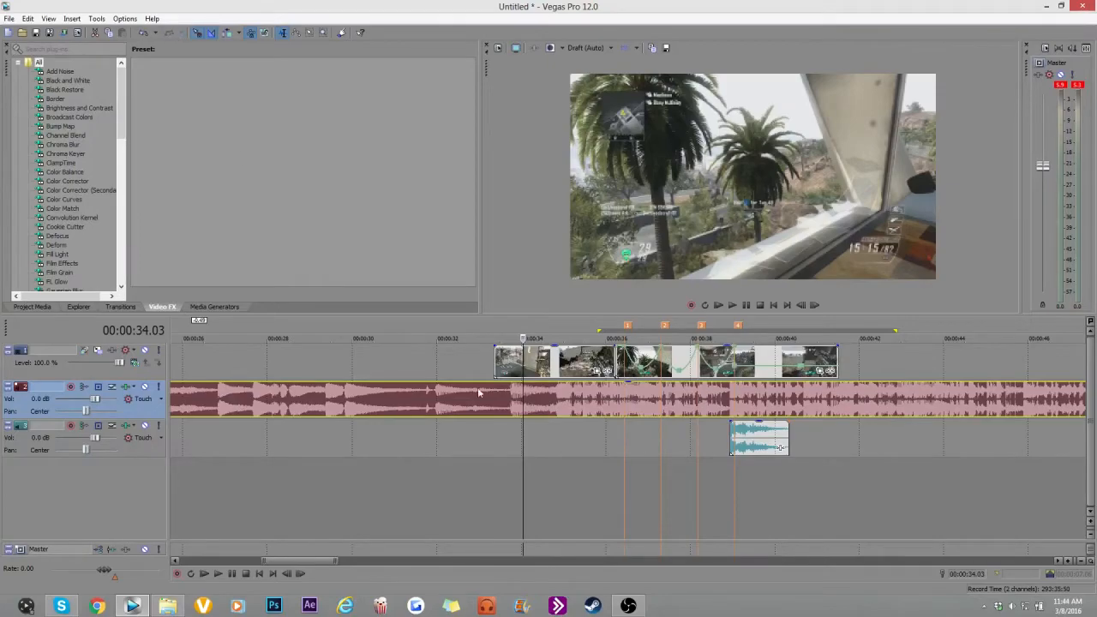
# Check the frames against the song's beats at 00:00:33.45, at marker 1 and at 00:00:35.56.
pyautogui.scroll(-2, 588, 414)
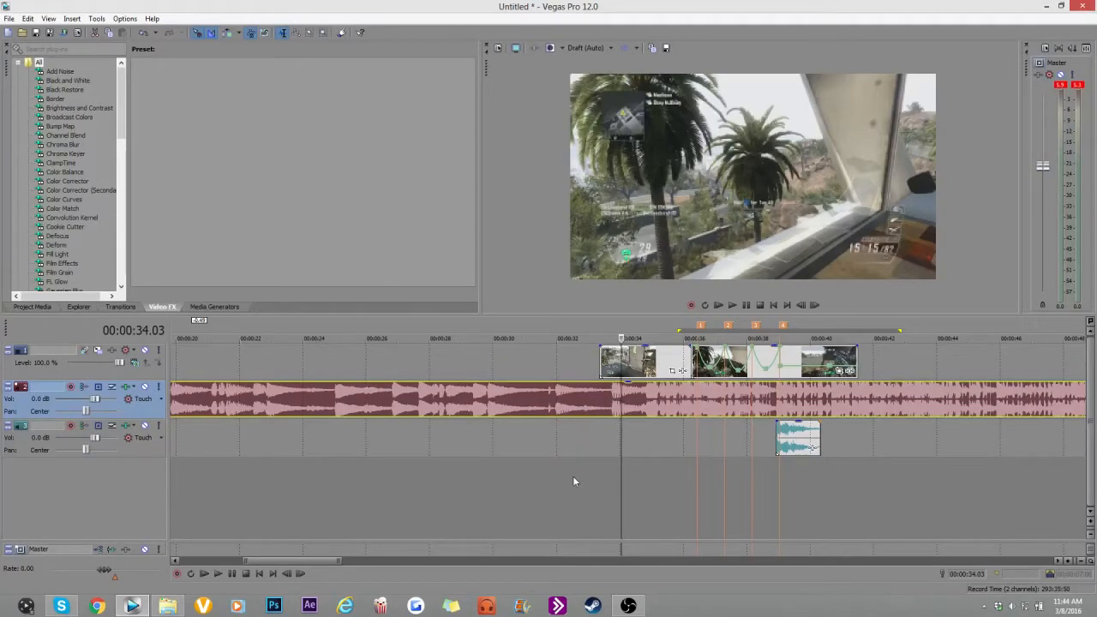
pyautogui.click(612, 396)
pyautogui.click(614, 400)
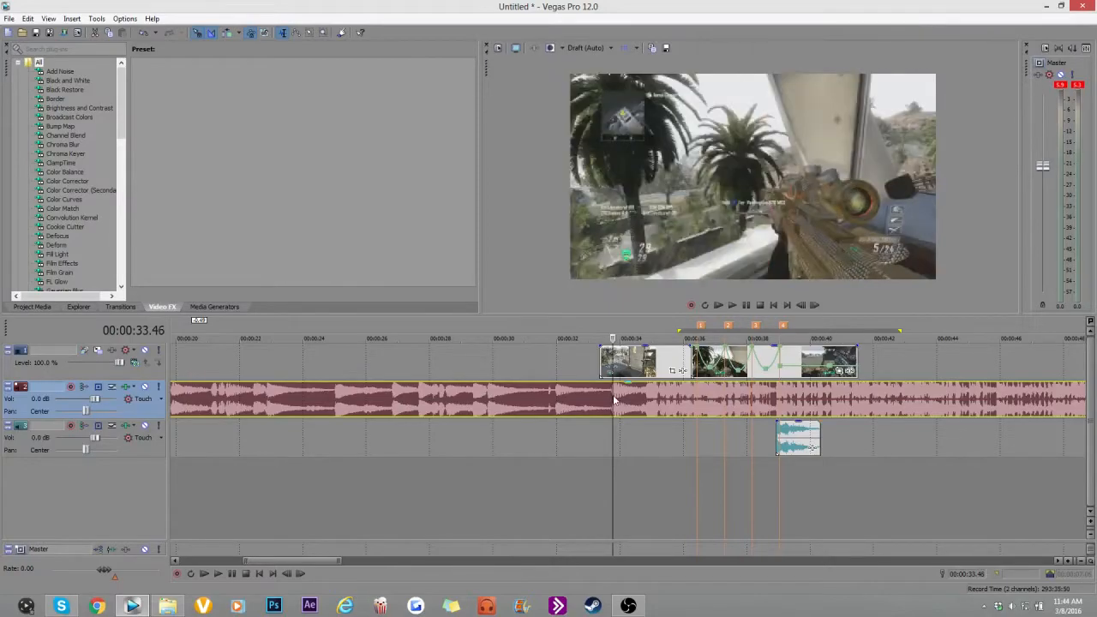
pyautogui.click(611, 395)
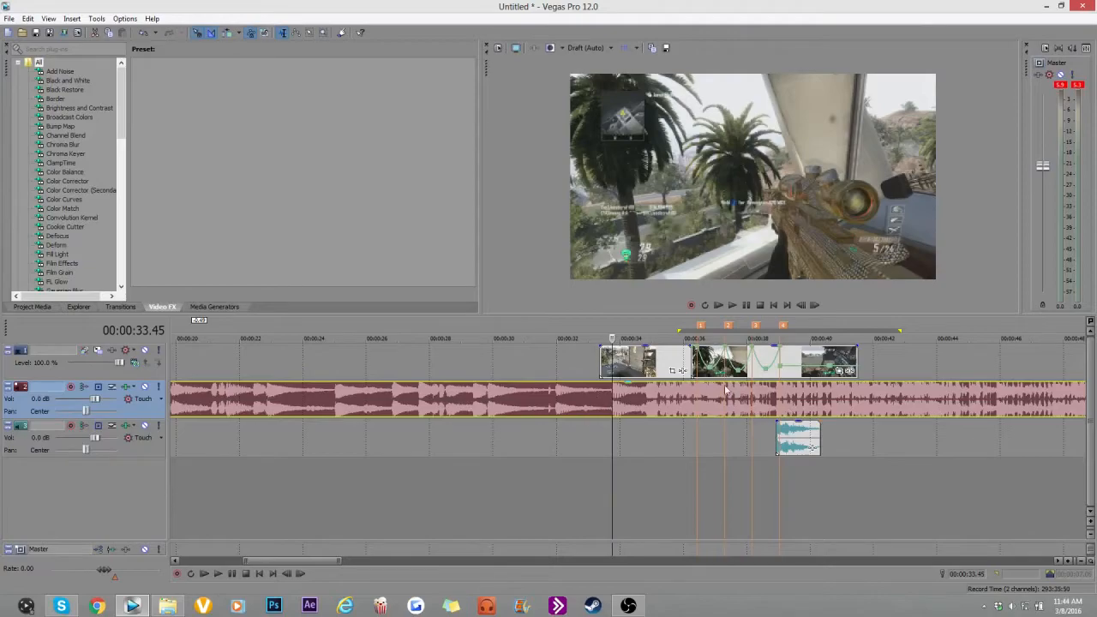
pyautogui.click(699, 395)
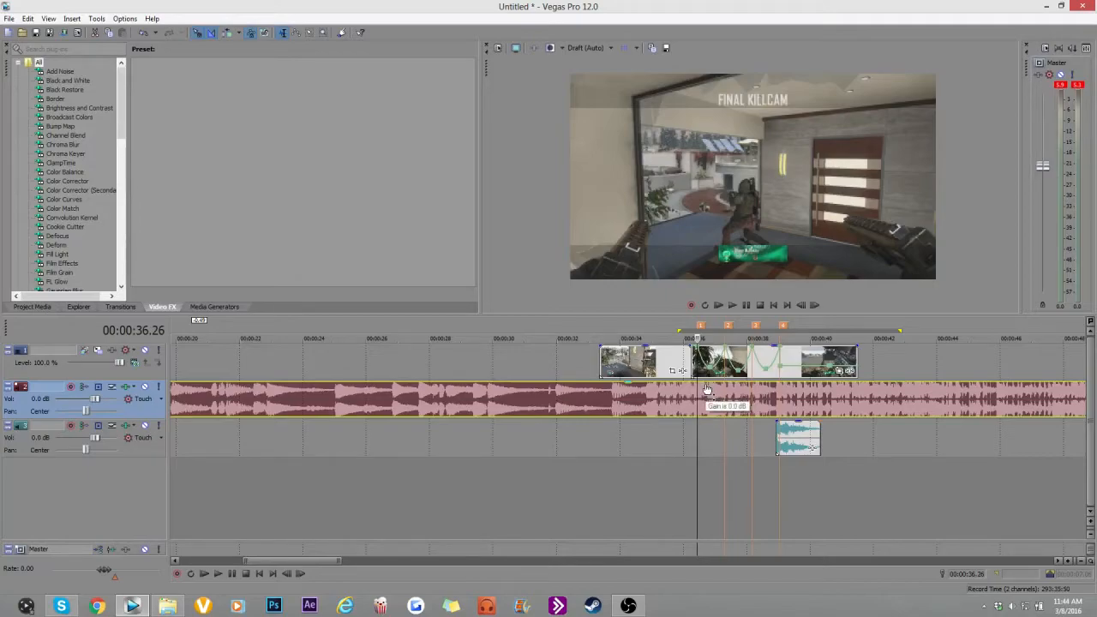
pyautogui.click(683, 396)
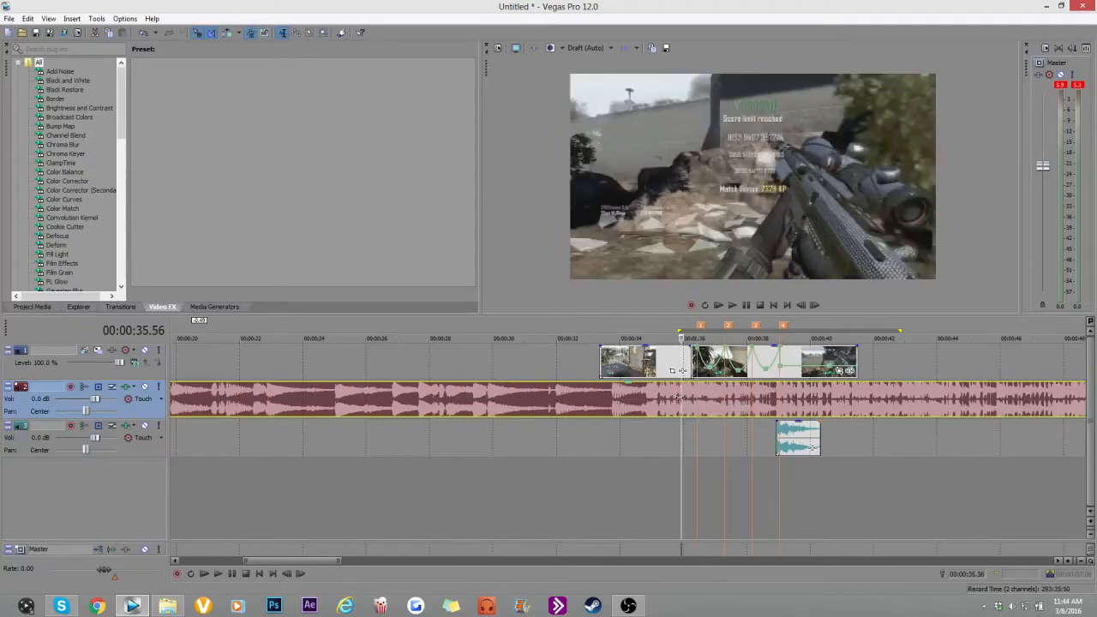